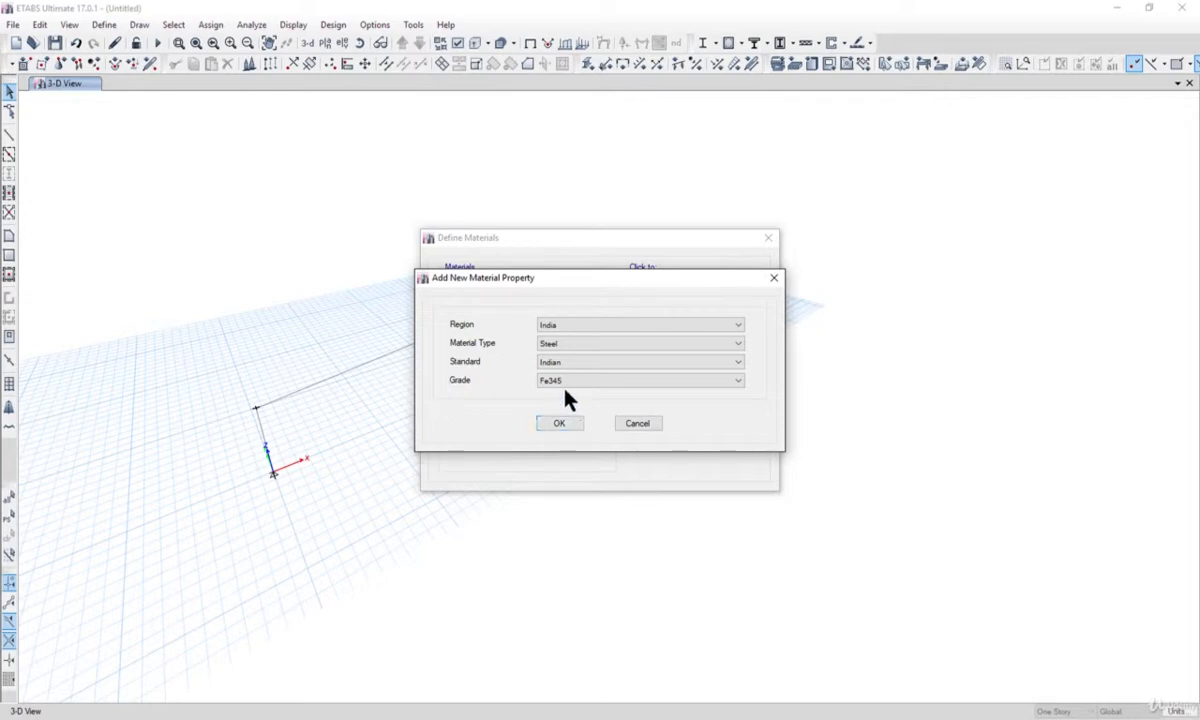
- Add the Indian standard steel material Fe345 and accept the material definitions
click(559, 424)
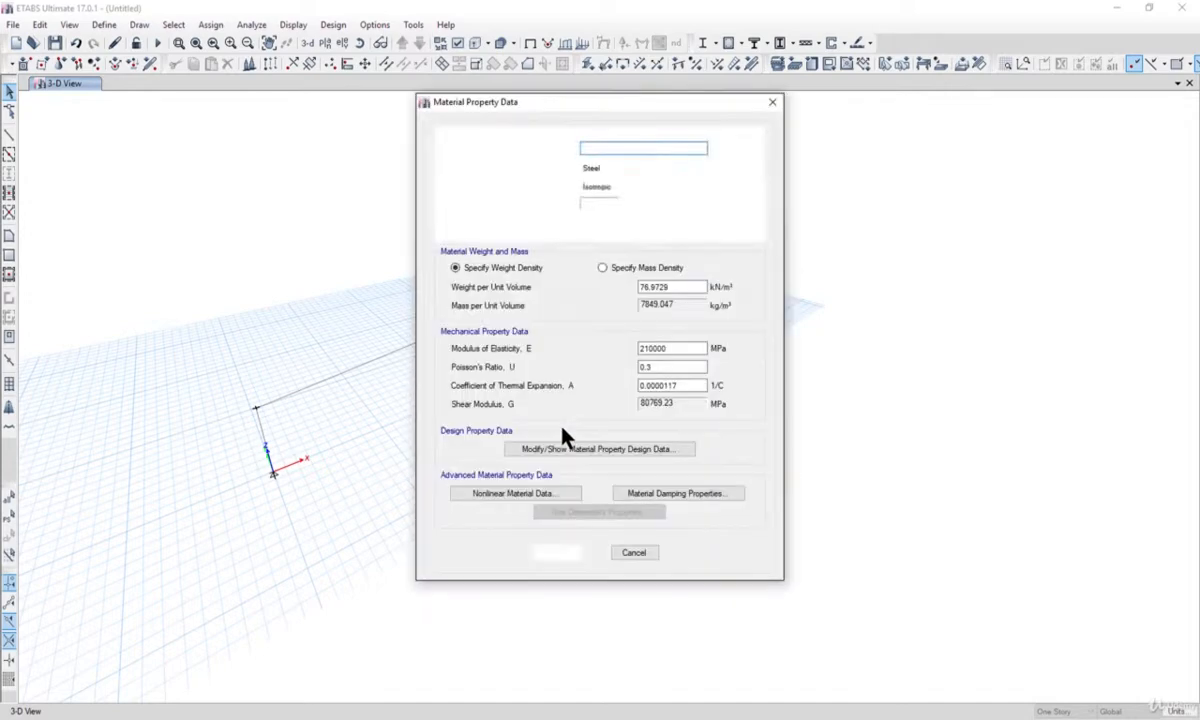
click(562, 557)
click(689, 420)
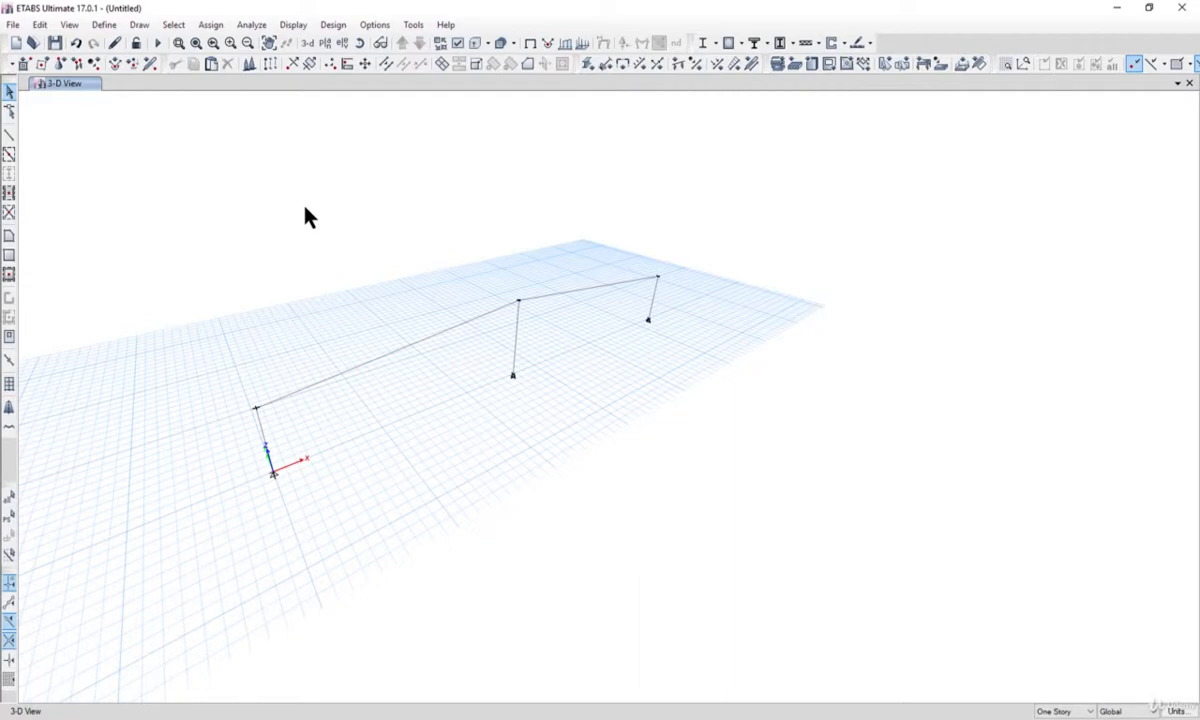
- Start a new steel I/wide-flange section in the frame section properties
click(104, 25)
mouse_move(147, 64)
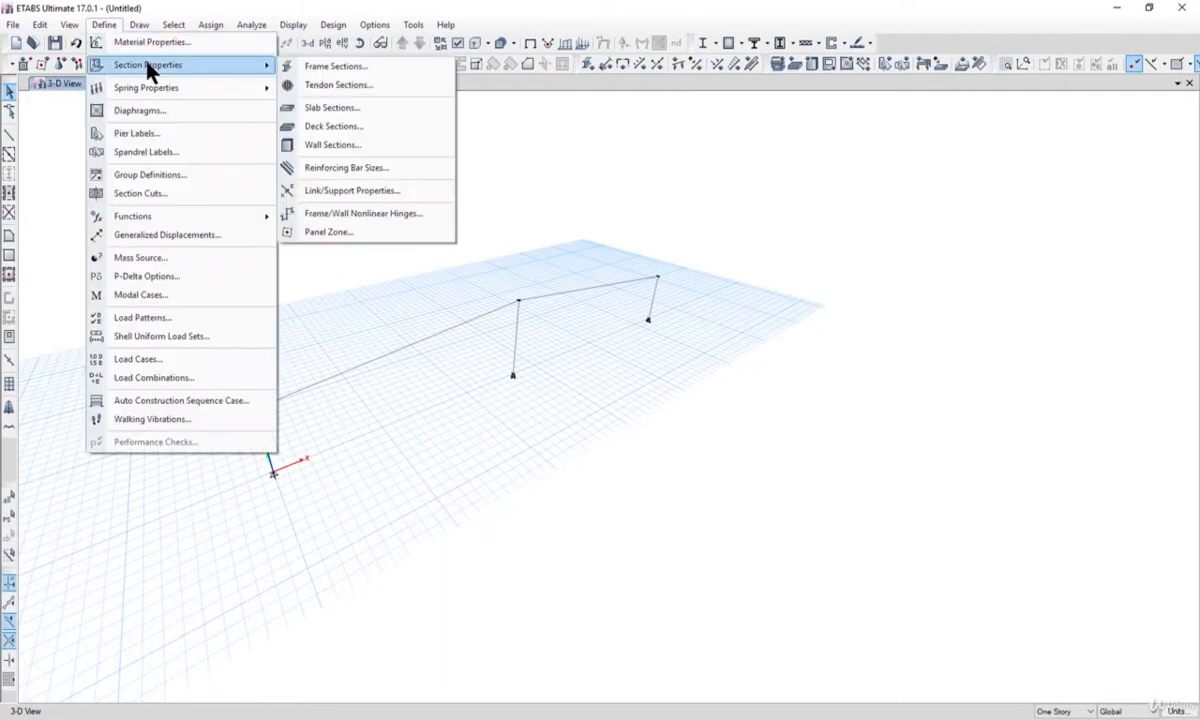
click(322, 66)
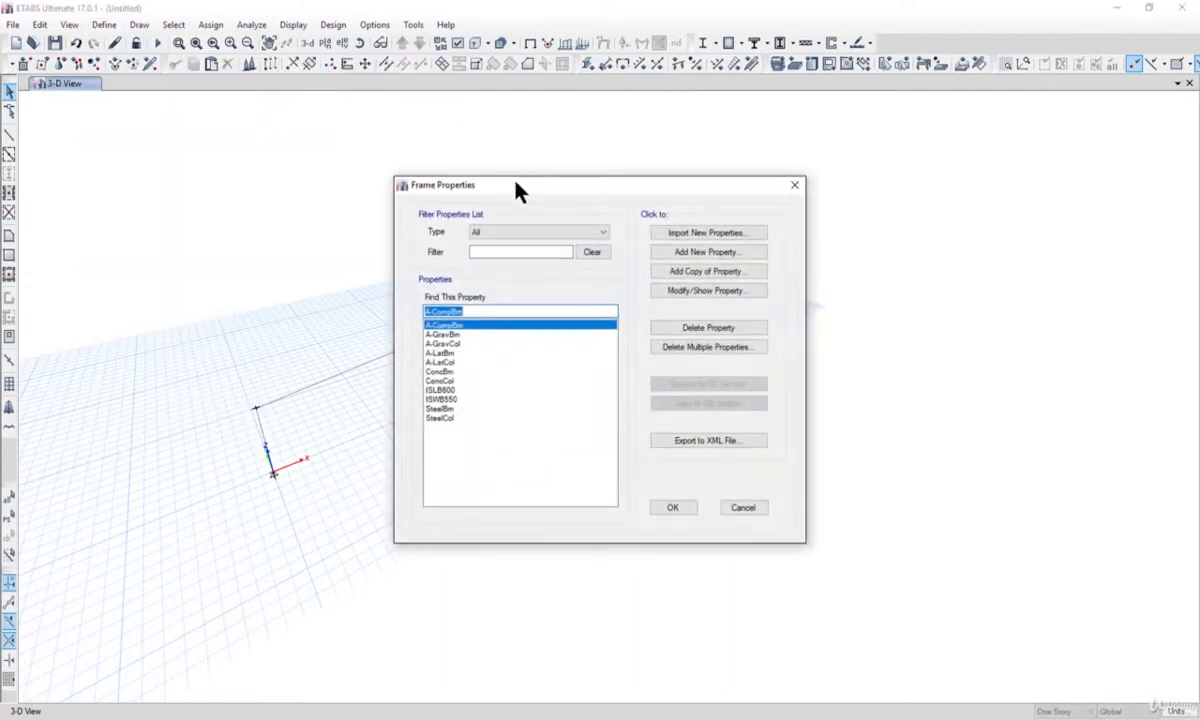
drag(590, 203, 809, 214)
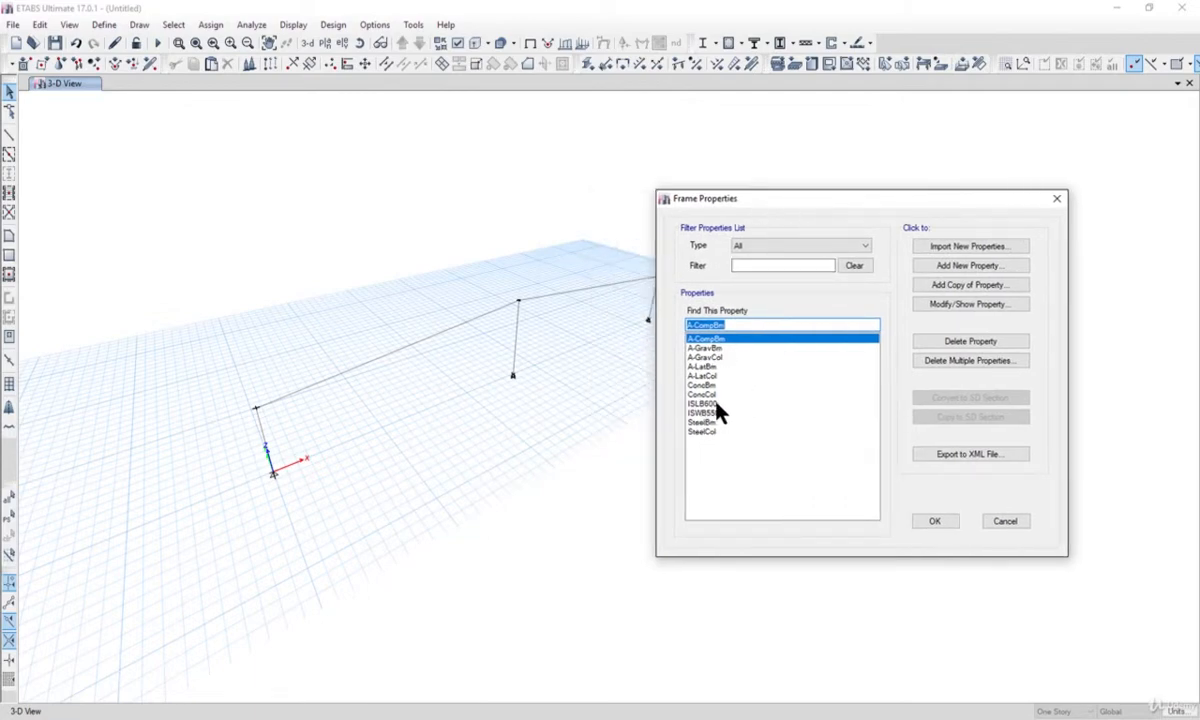
click(950, 266)
drag(683, 222, 829, 219)
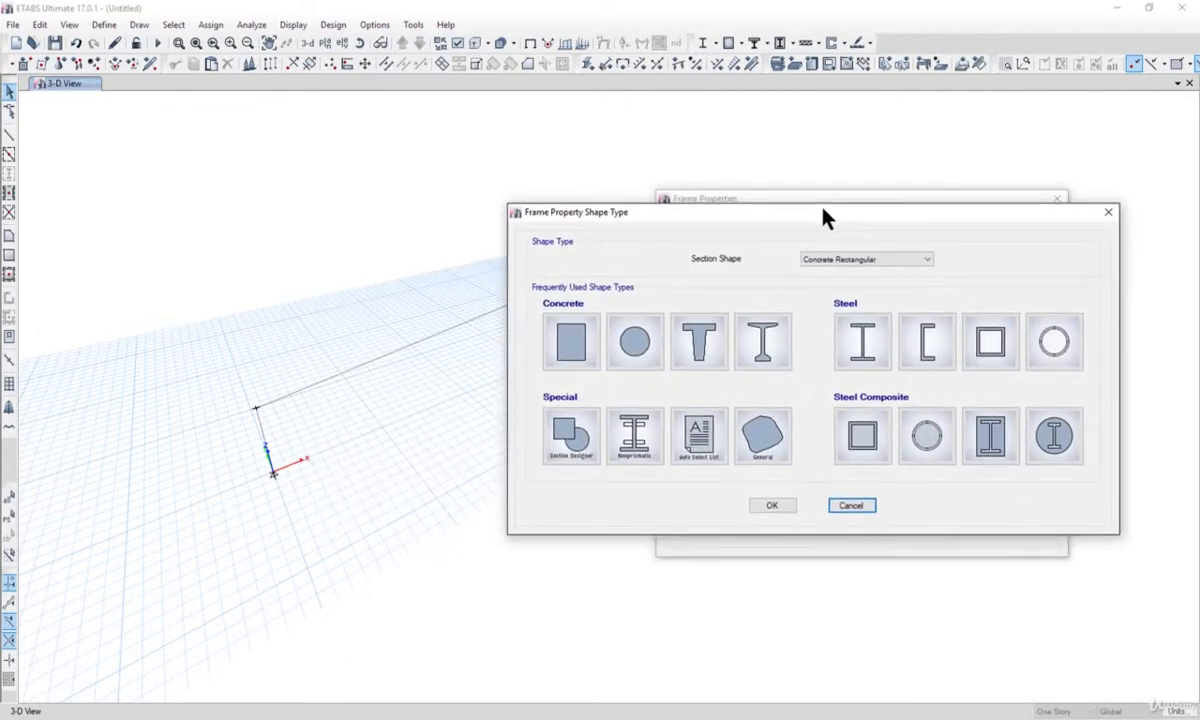
click(860, 345)
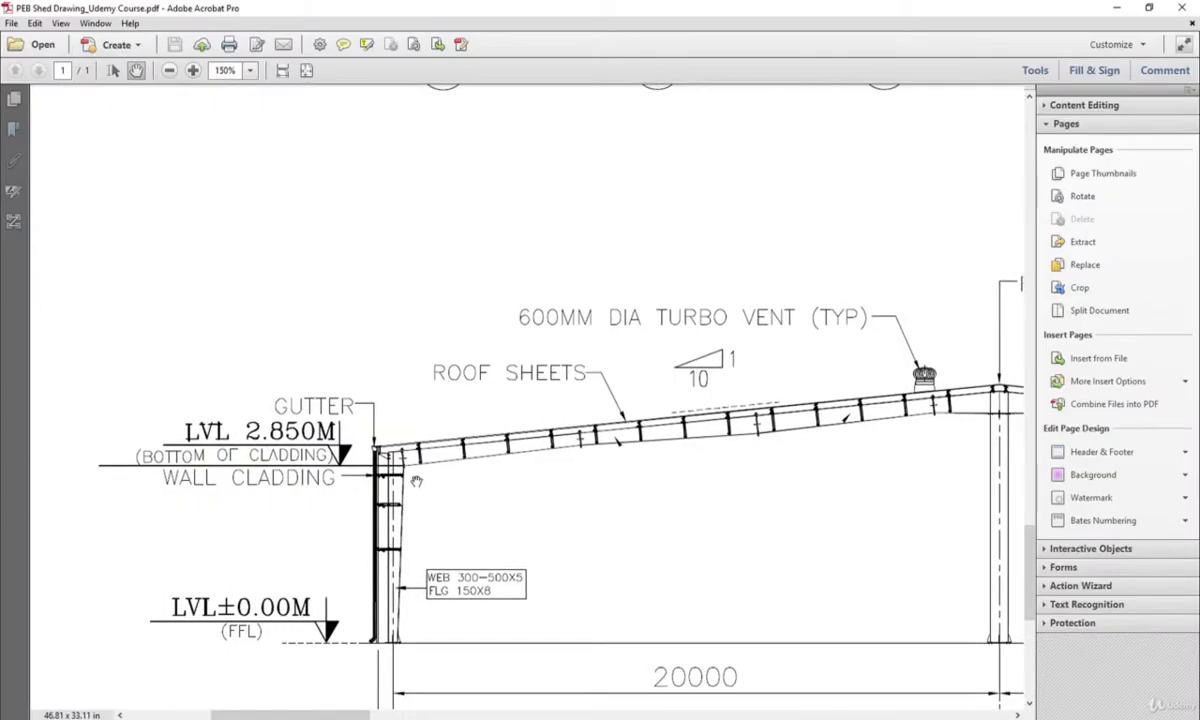
- Check the sloping rafter in the shed drawing PDF in Acrobat, and name the new ETABS section "memb1 _high depth 1200" with material Fe345
ctrl+scroll(416, 481, up, 1)
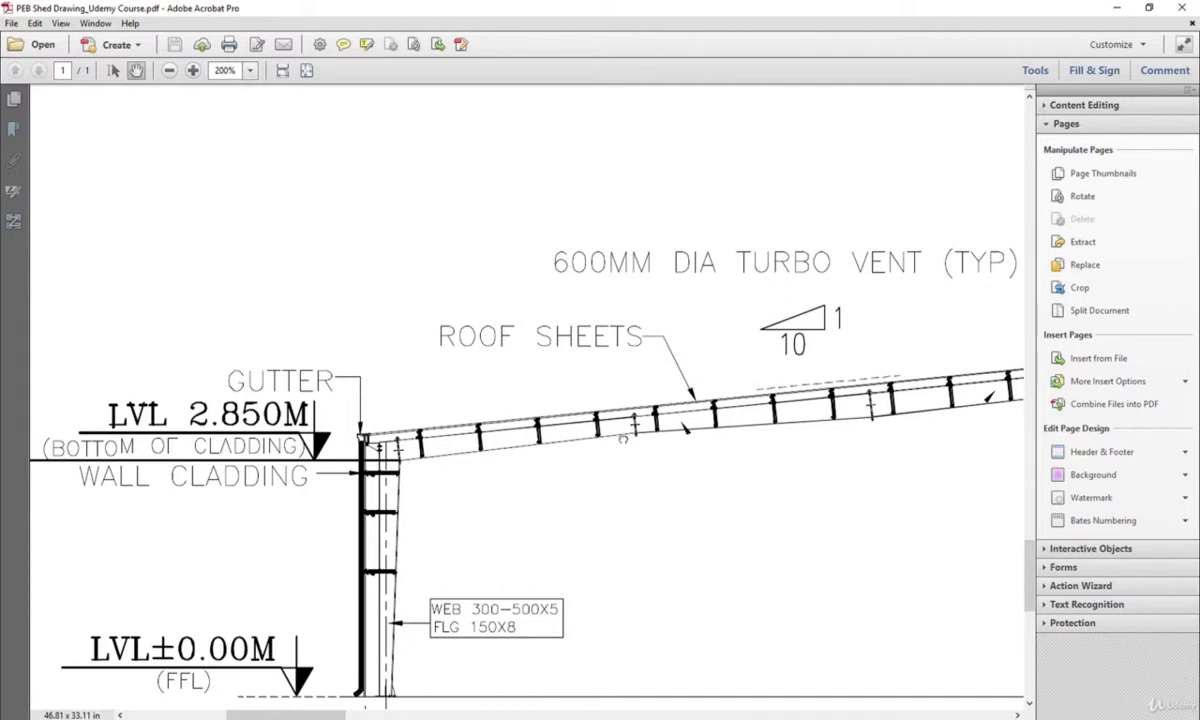
drag(592, 411, 444, 418)
drag(515, 431, 491, 429)
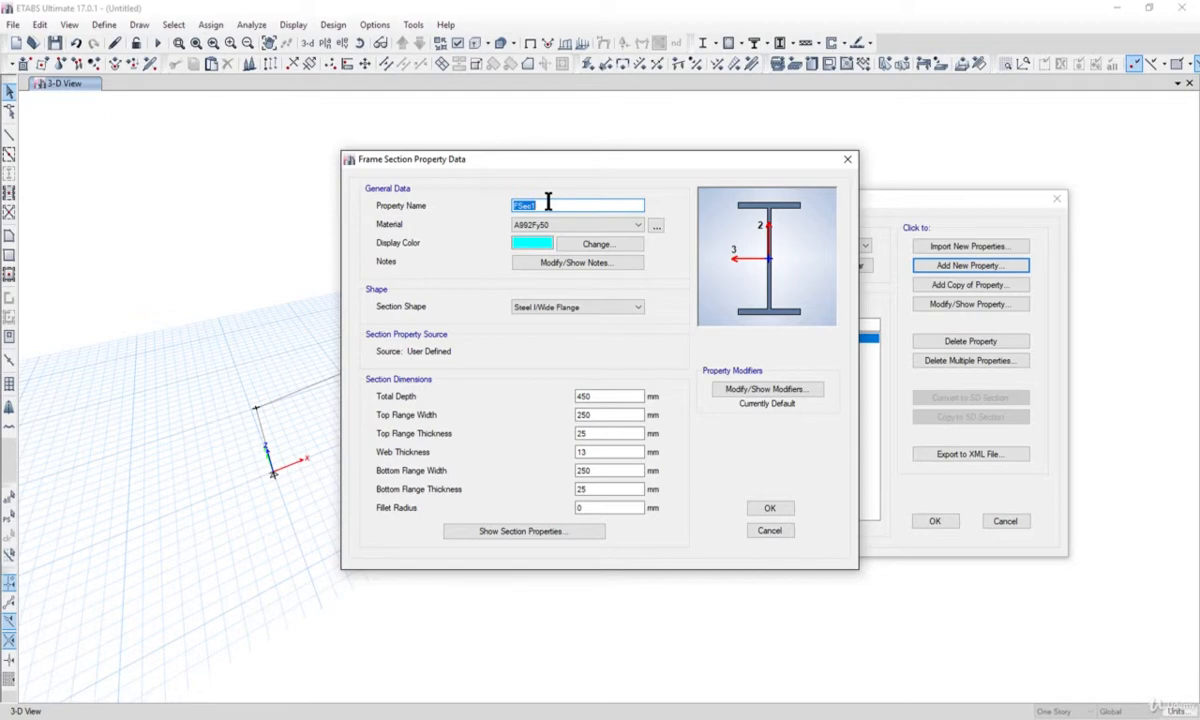
text(memb1)
text(_high depth 1200)
click(520, 225)
click(509, 257)
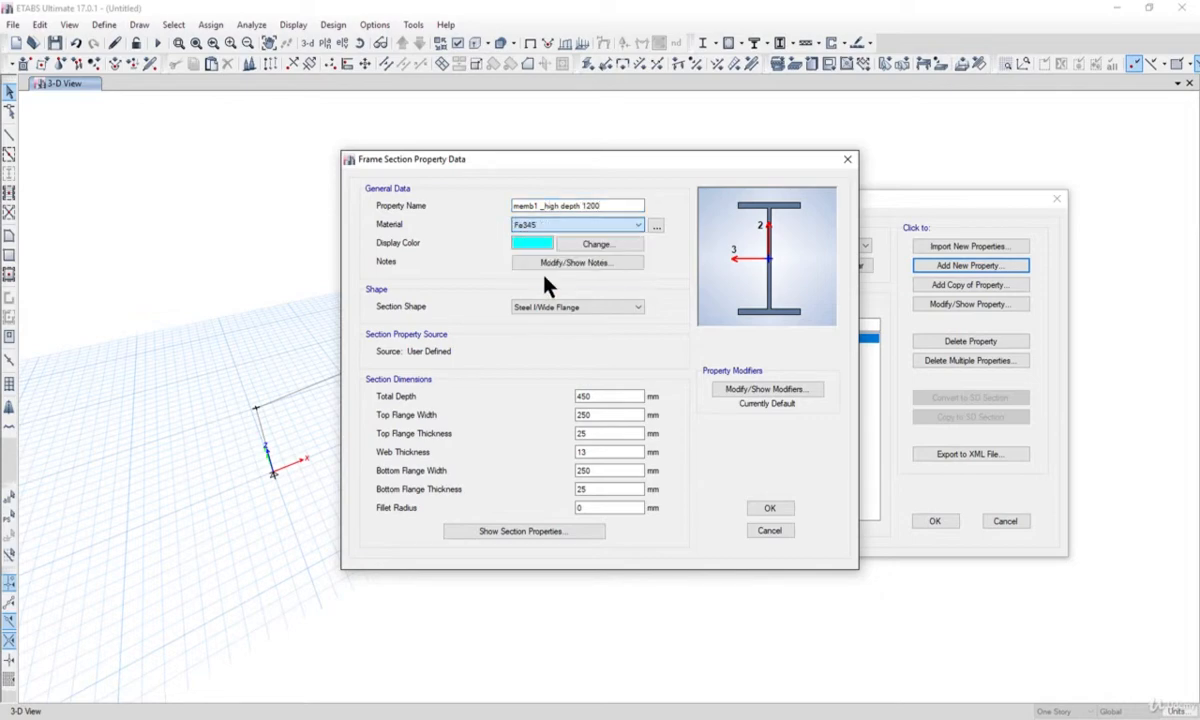
- Set the section's total depth to 1200 mm, both flanges to 300 mm wide and 25 mm thick, and the web to 10 mm thick
double_click(600, 396)
text(1200)
double_click(598, 415)
text(300)
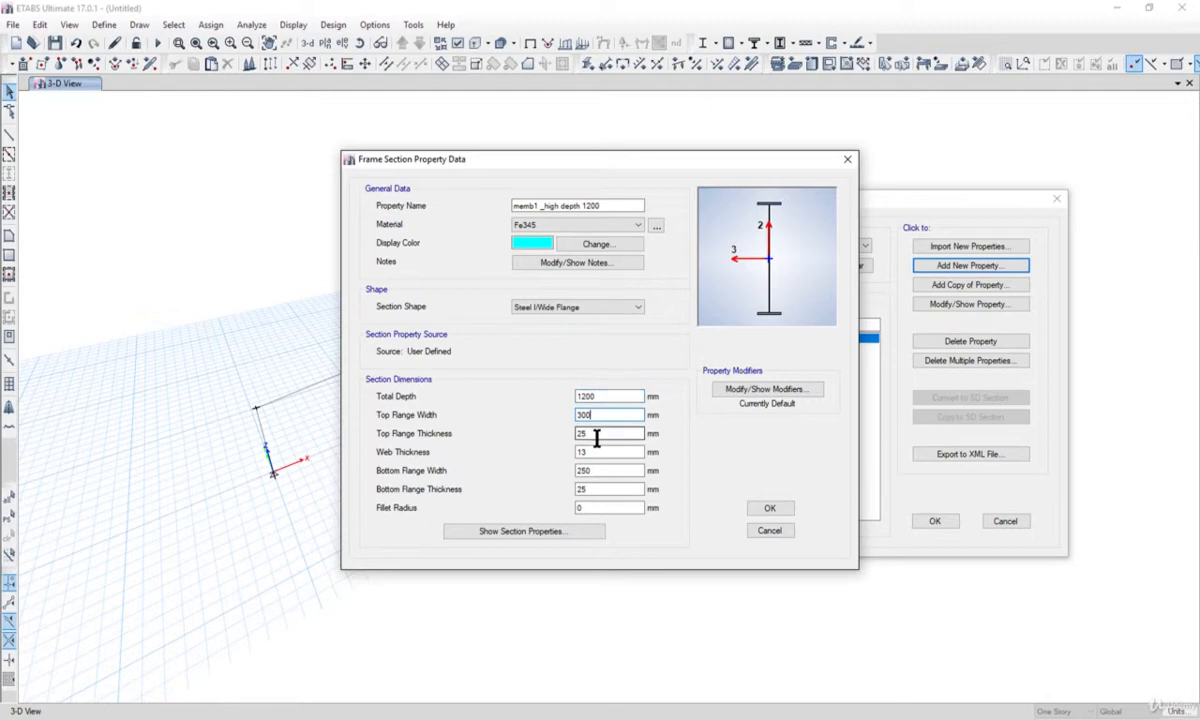
double_click(595, 434)
text(2)
double_click(580, 452)
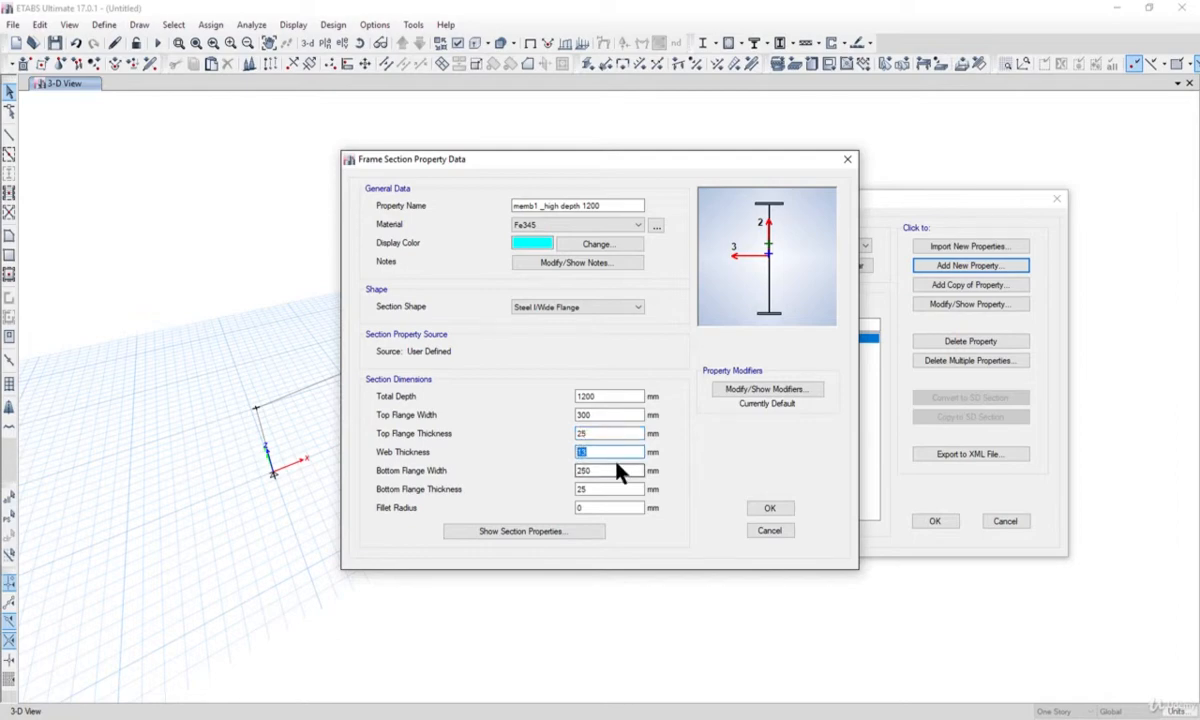
text(10)
double_click(595, 473)
text(300)
double_click(595, 489)
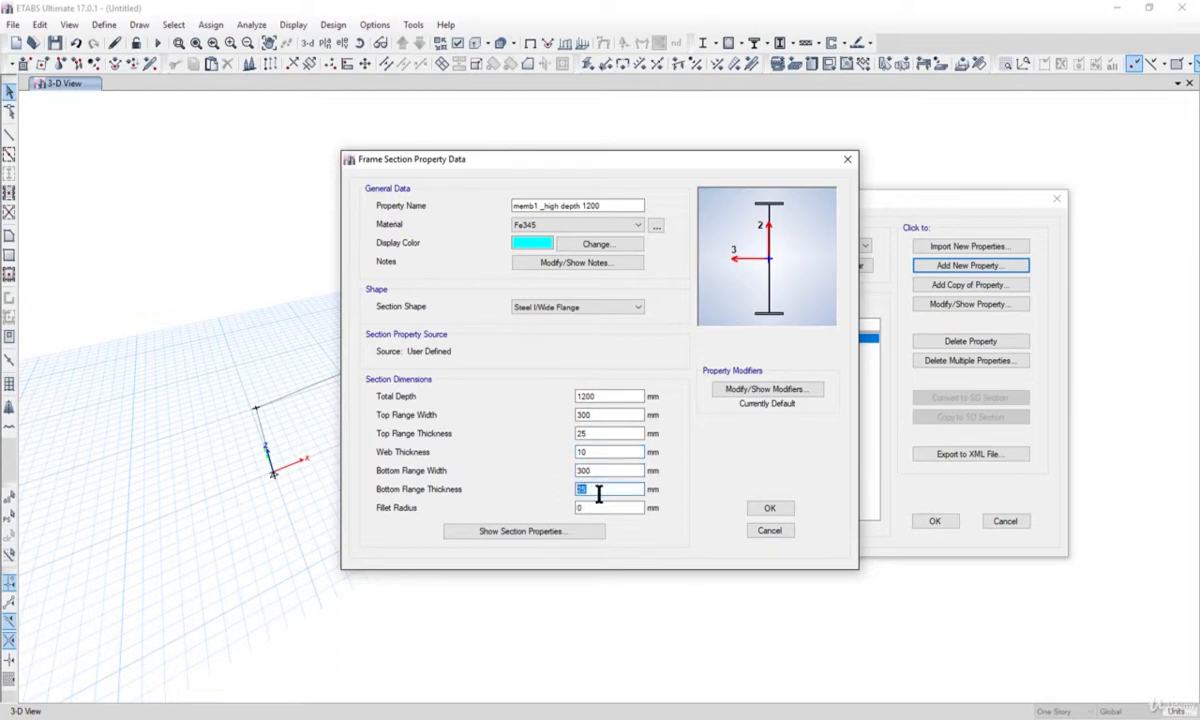
text(25)
- Change the web thickness to 12 mm and both flange widths to 350 mm, and accept the section
double_click(589, 452)
text(12)
double_click(586, 416)
text(350)
double_click(590, 470)
text(350)
click(769, 513)
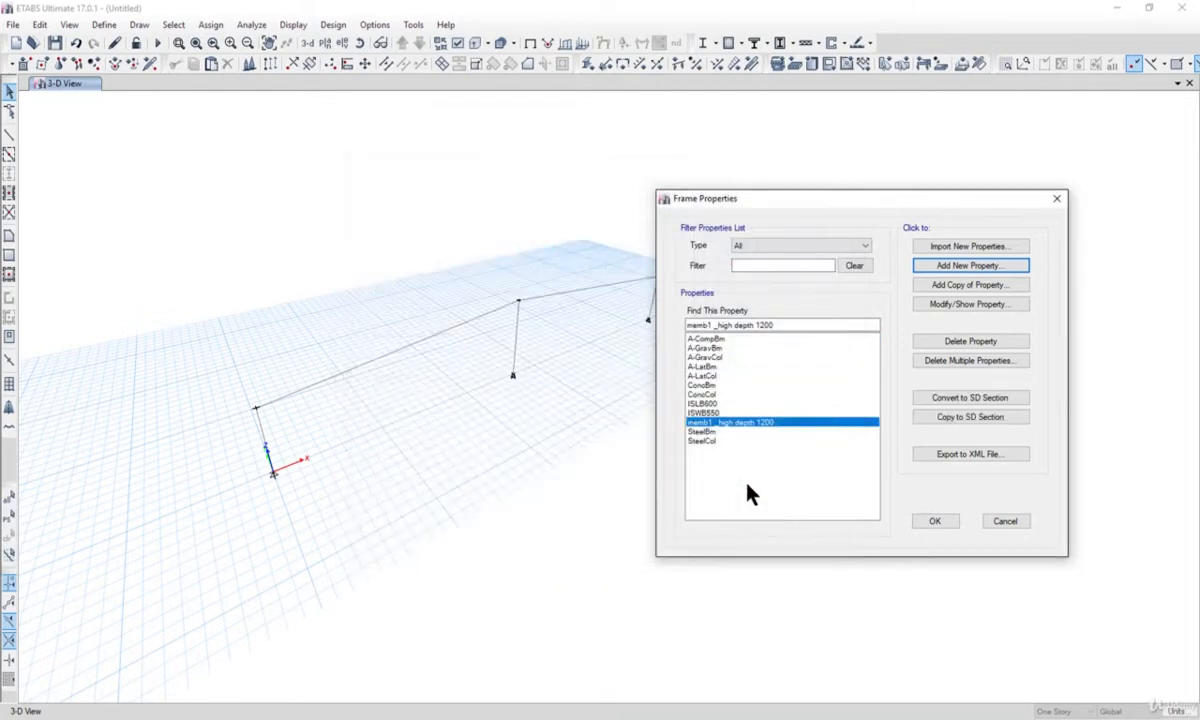
- Add a copy of the 1200 mm deep section named "memb1_low depth _750" with a total depth of 750 mm
click(933, 285)
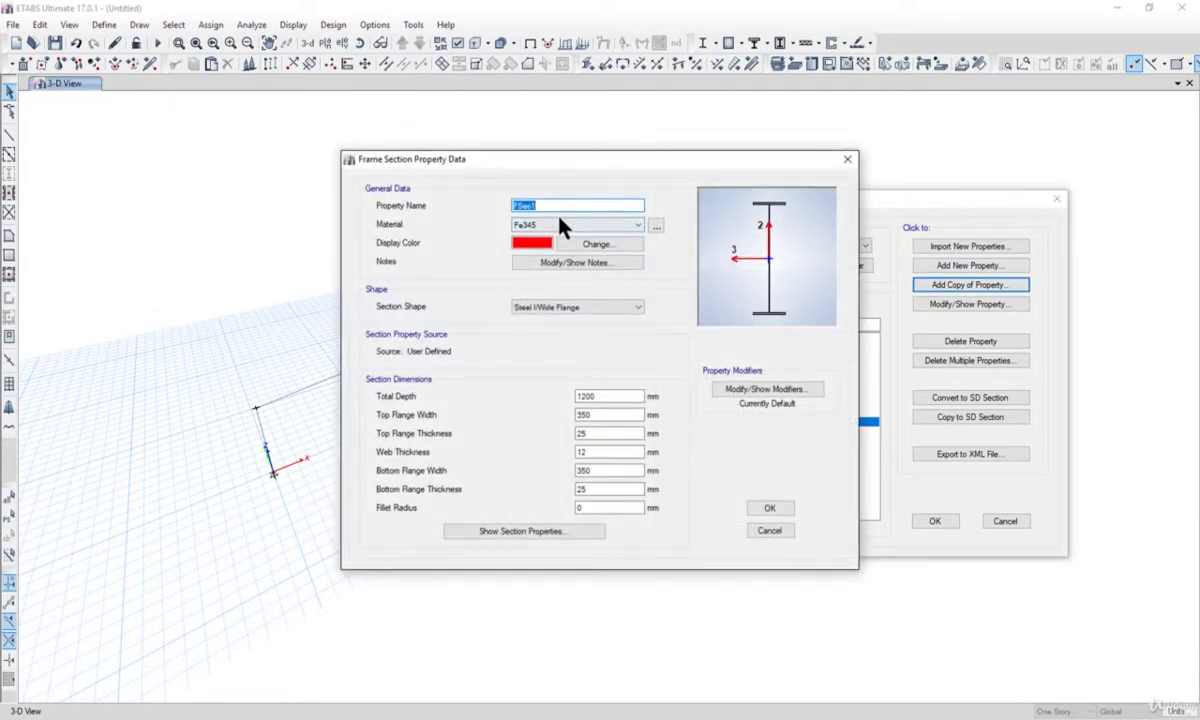
drag(699, 163, 476, 172)
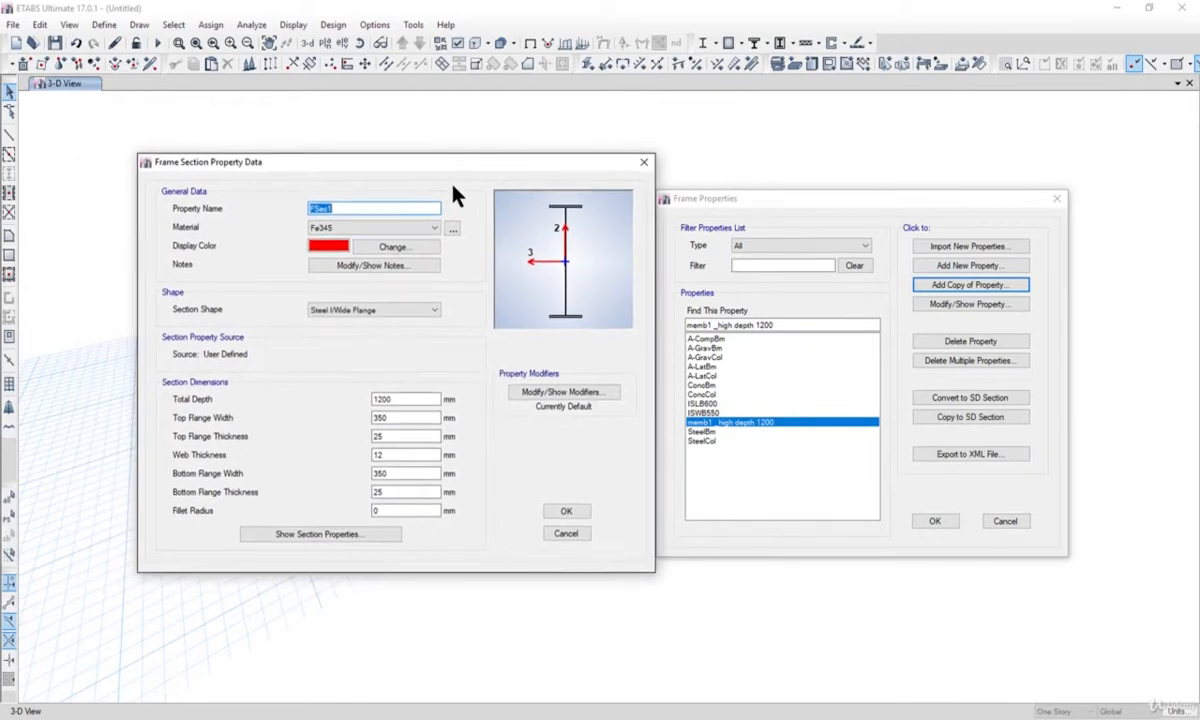
text(memb1_low depth _750)
double_click(400, 399)
text(750)
click(402, 418)
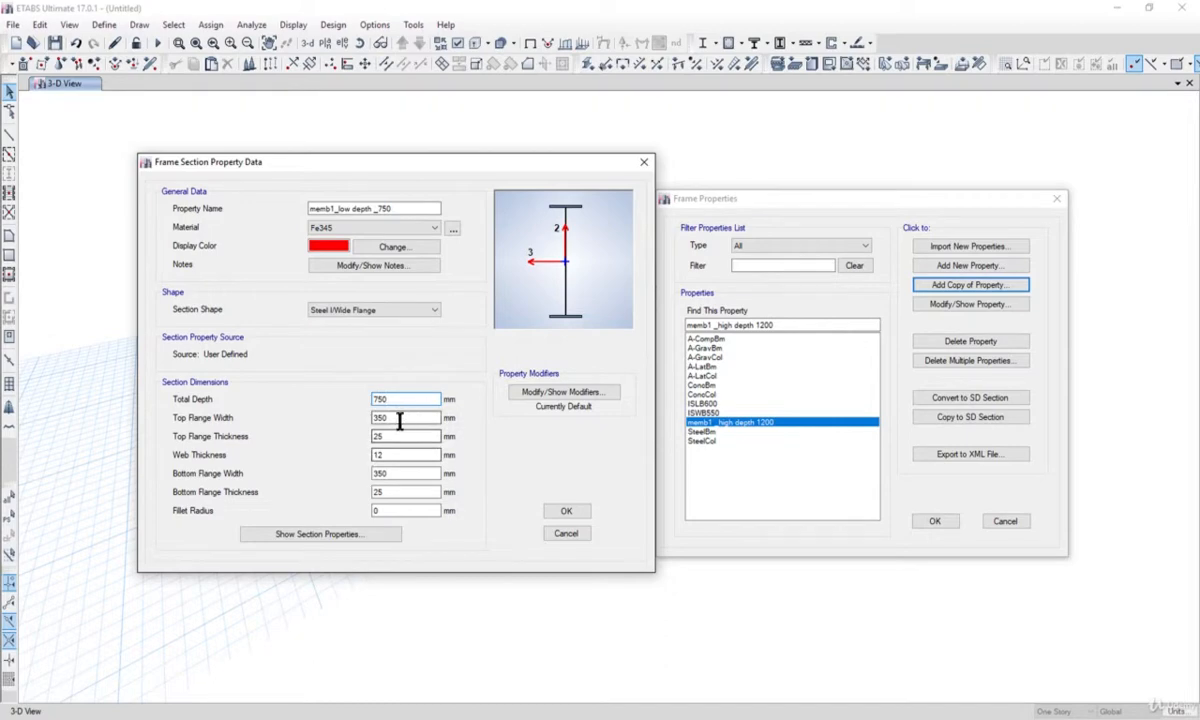
click(402, 456)
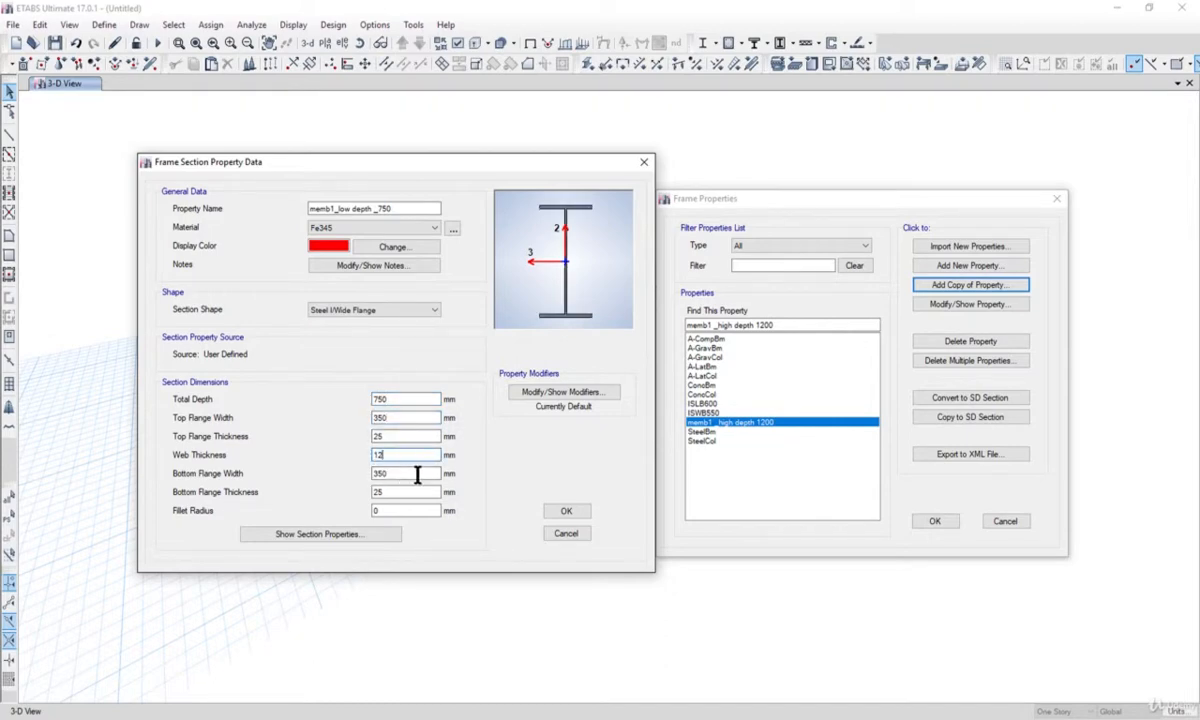
click(565, 512)
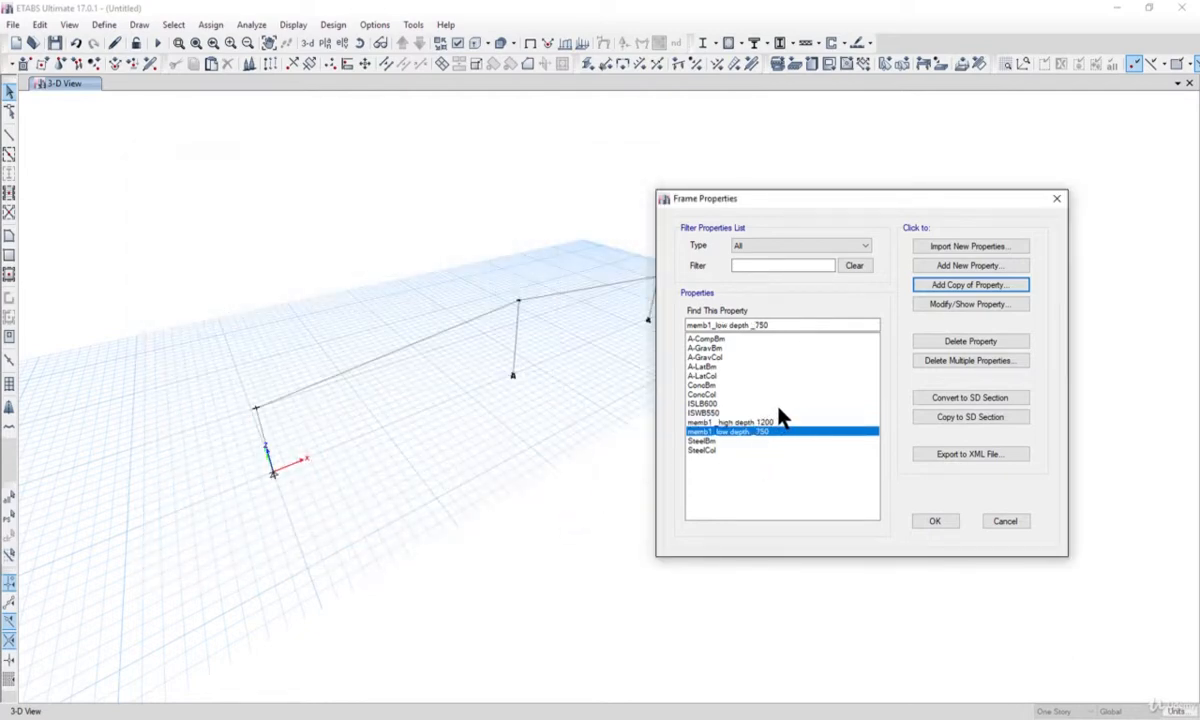
- Create a new nonprismatic frame section named "memb1_prismatic_1200 to 750"
click(952, 268)
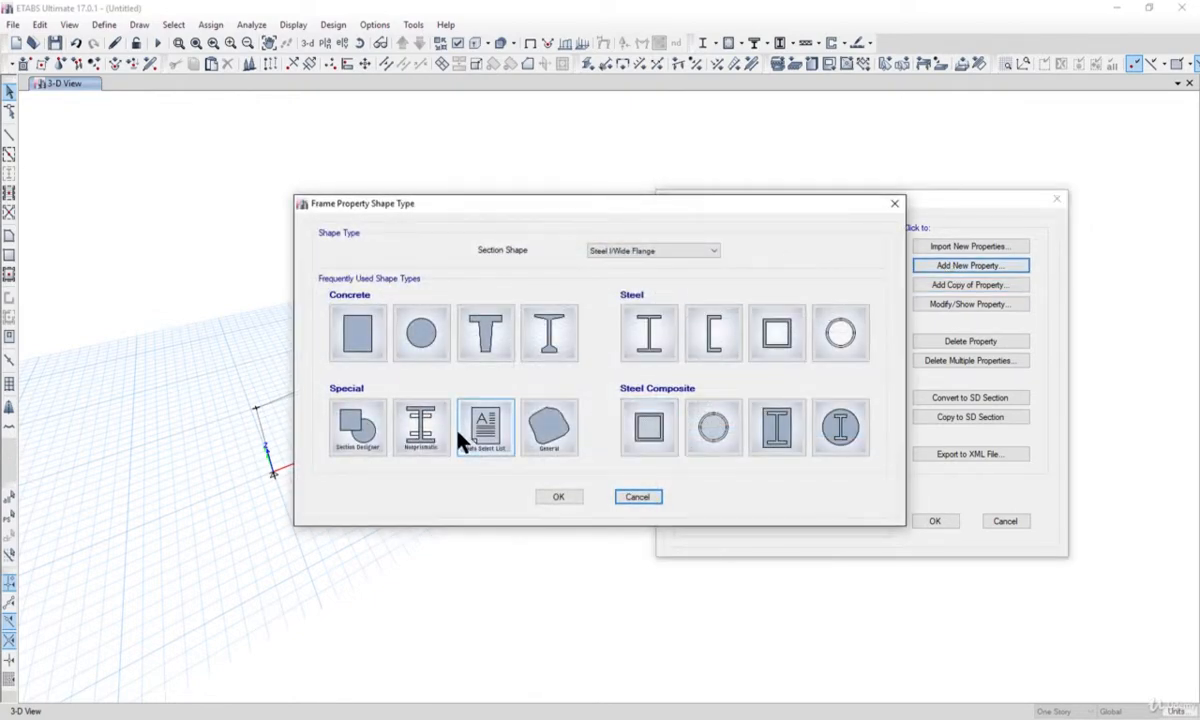
click(418, 432)
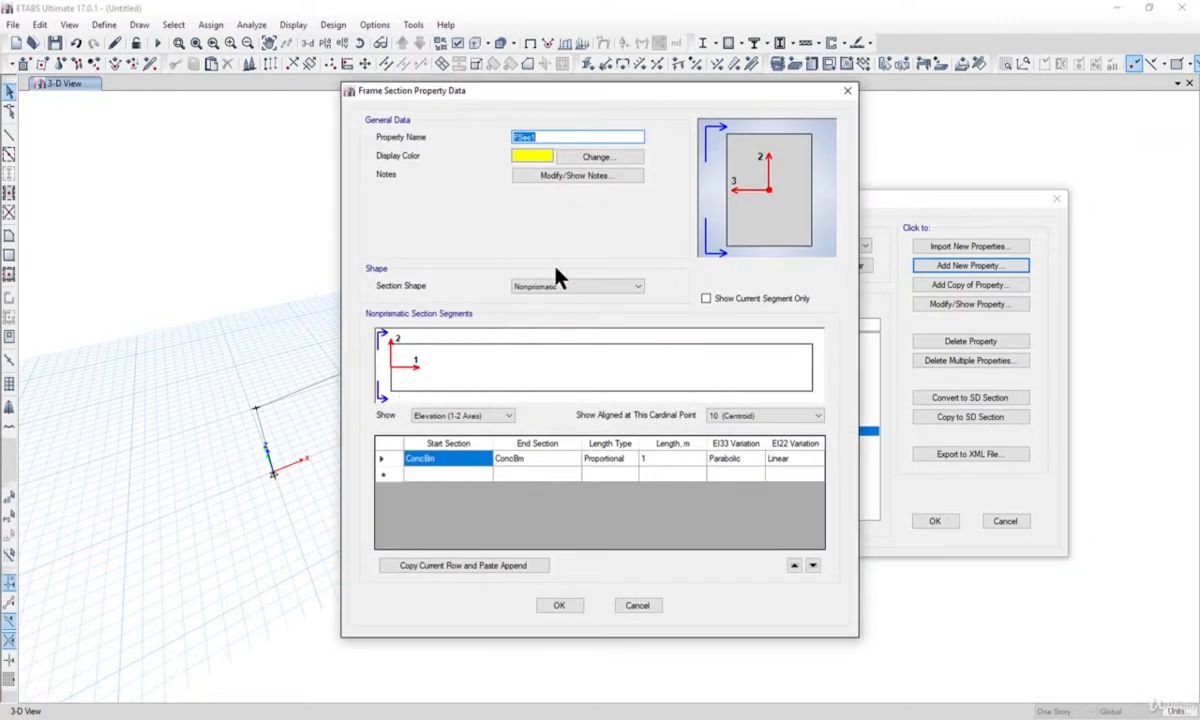
drag(511, 88, 306, 87)
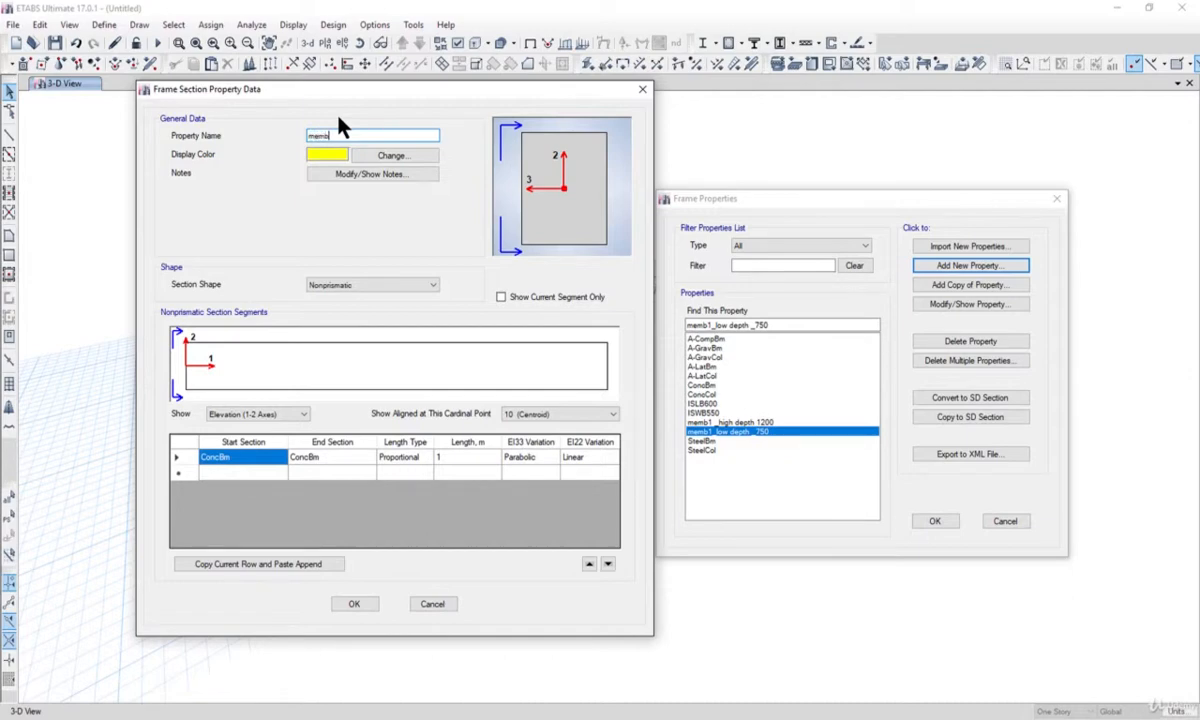
text(_prismatic_1200 to 750)
- Taper the nonprismatic section from "memb1 _high depth 1200" at the start to "memb1_low depth _750" at the end, and accept the frame properties
click(248, 461)
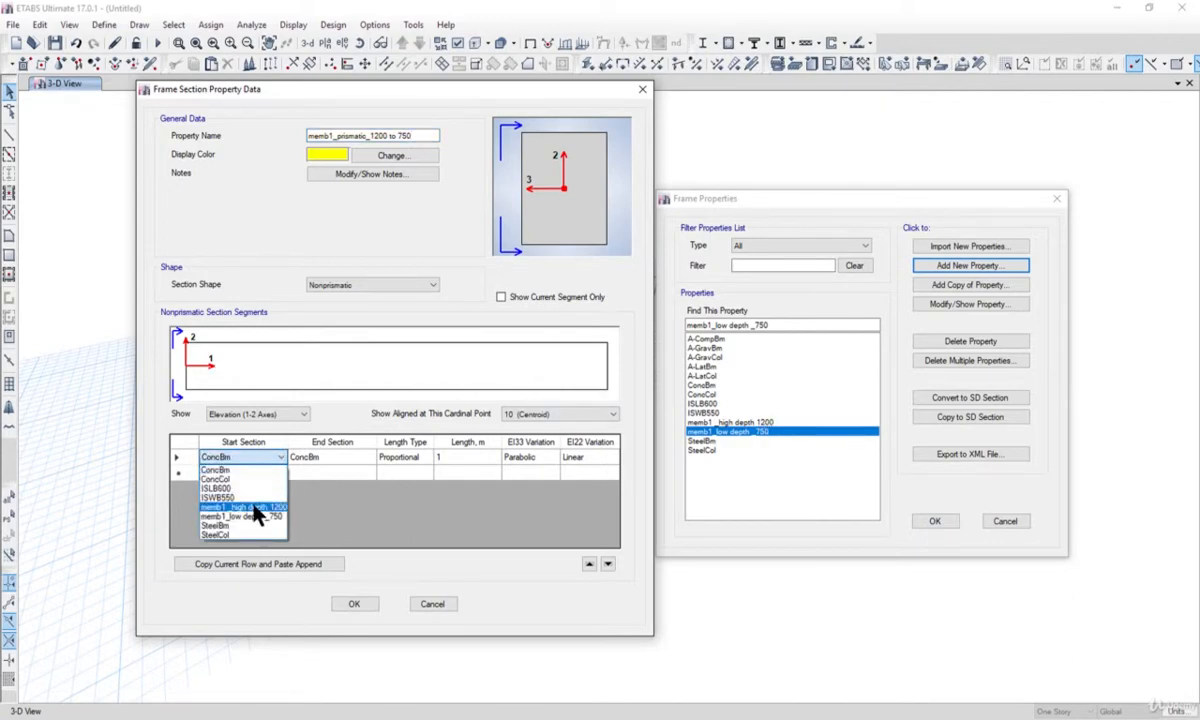
click(243, 507)
click(333, 462)
click(338, 461)
click(330, 517)
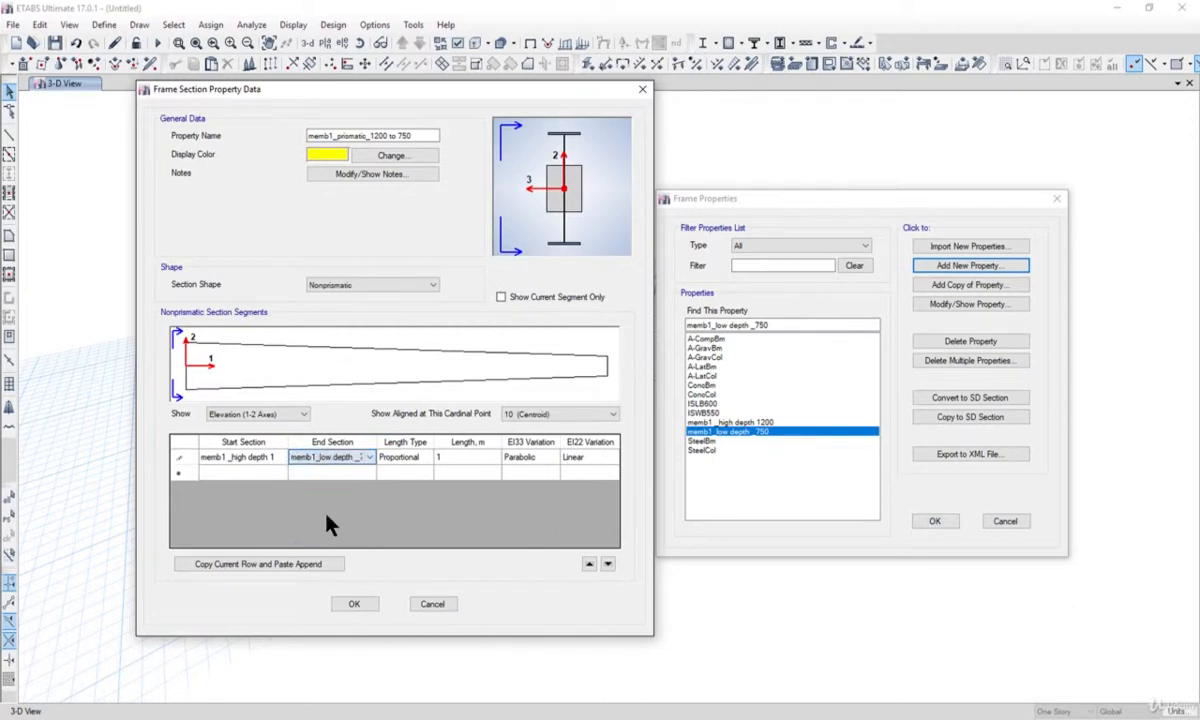
click(419, 457)
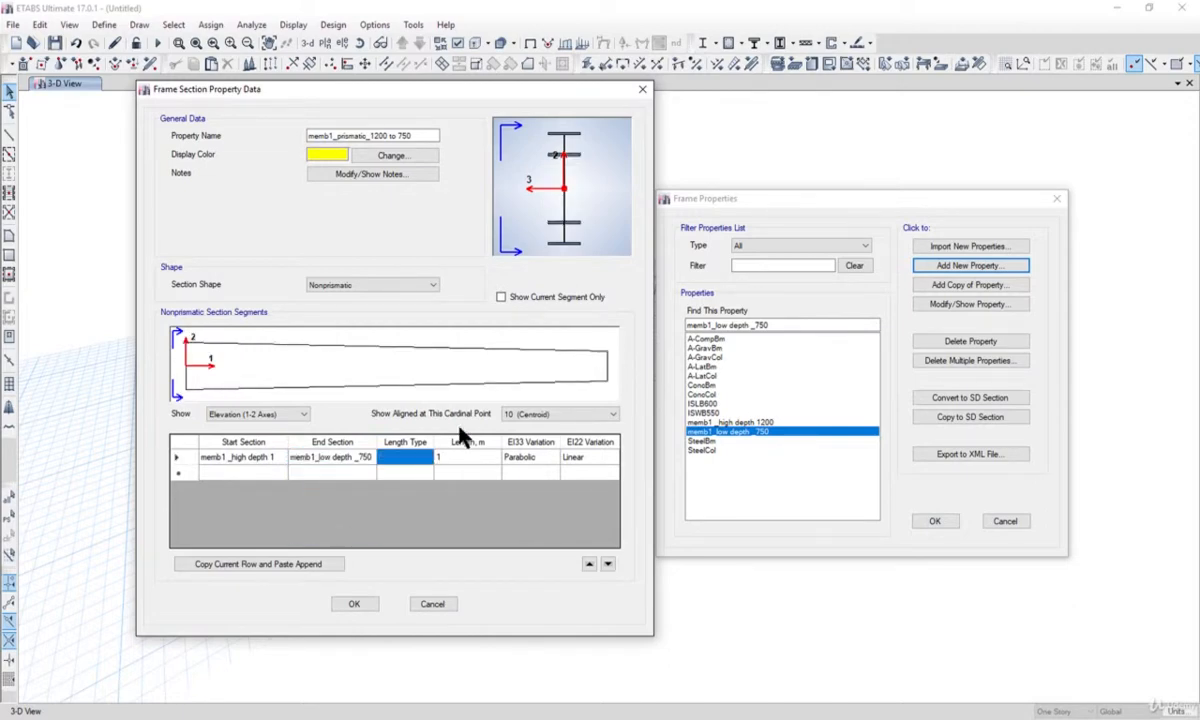
click(450, 372)
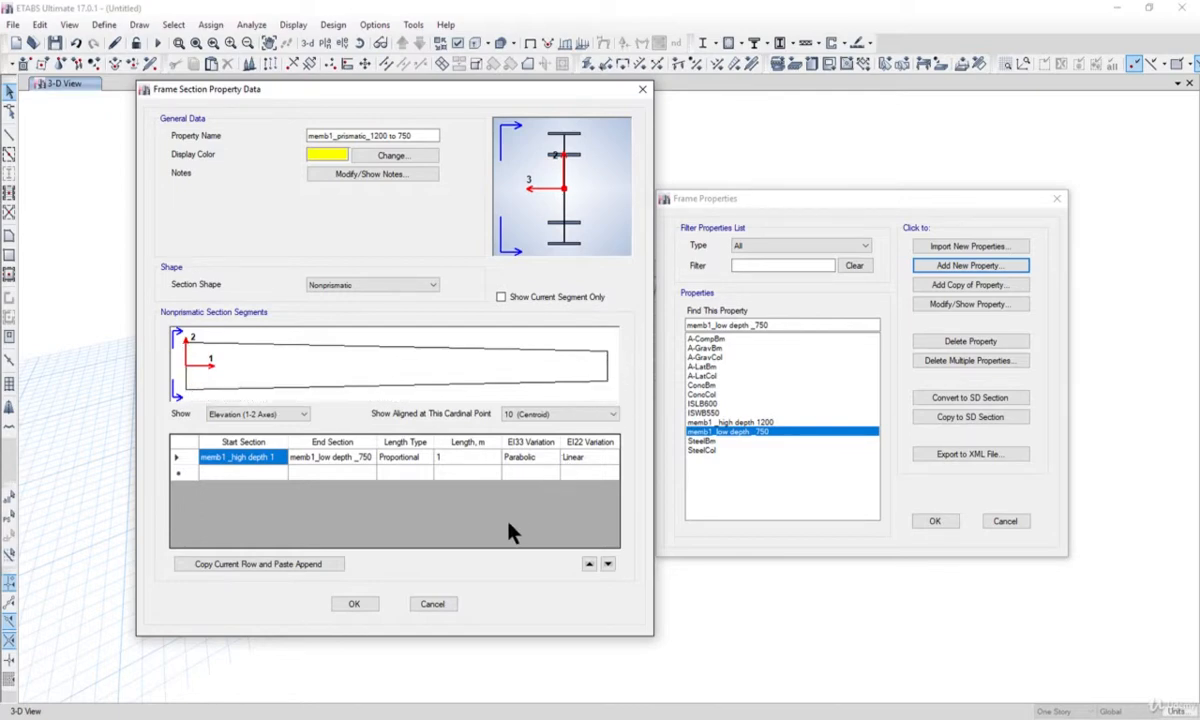
click(354, 604)
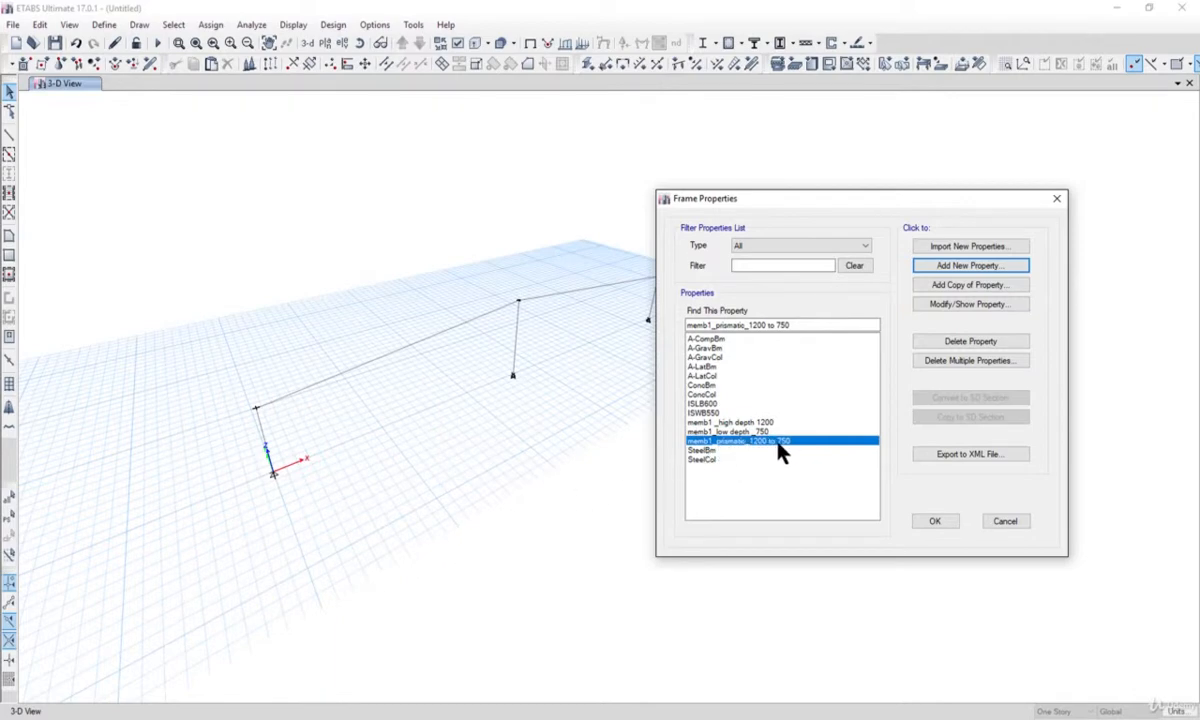
click(935, 524)
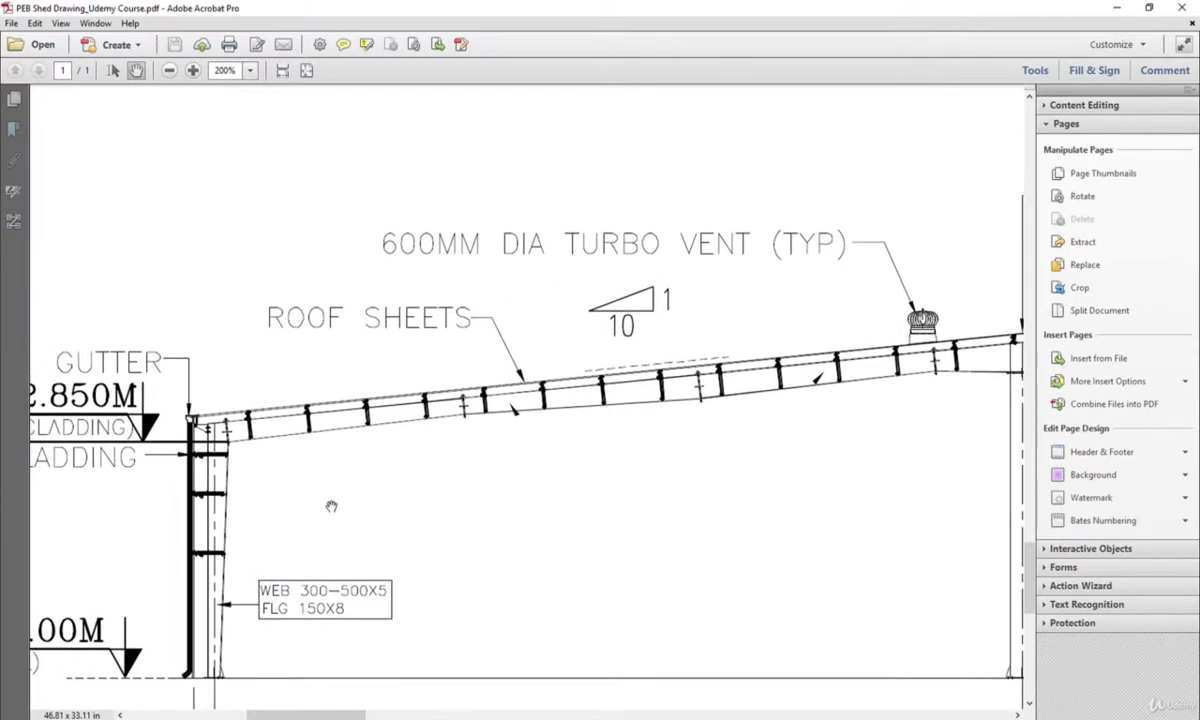
- Divide the rafter between the eave column and the ridge column into 3 frame objects, following the splice positions in the PDF drawing
drag(331, 506, 393, 503)
drag(465, 484, 304, 484)
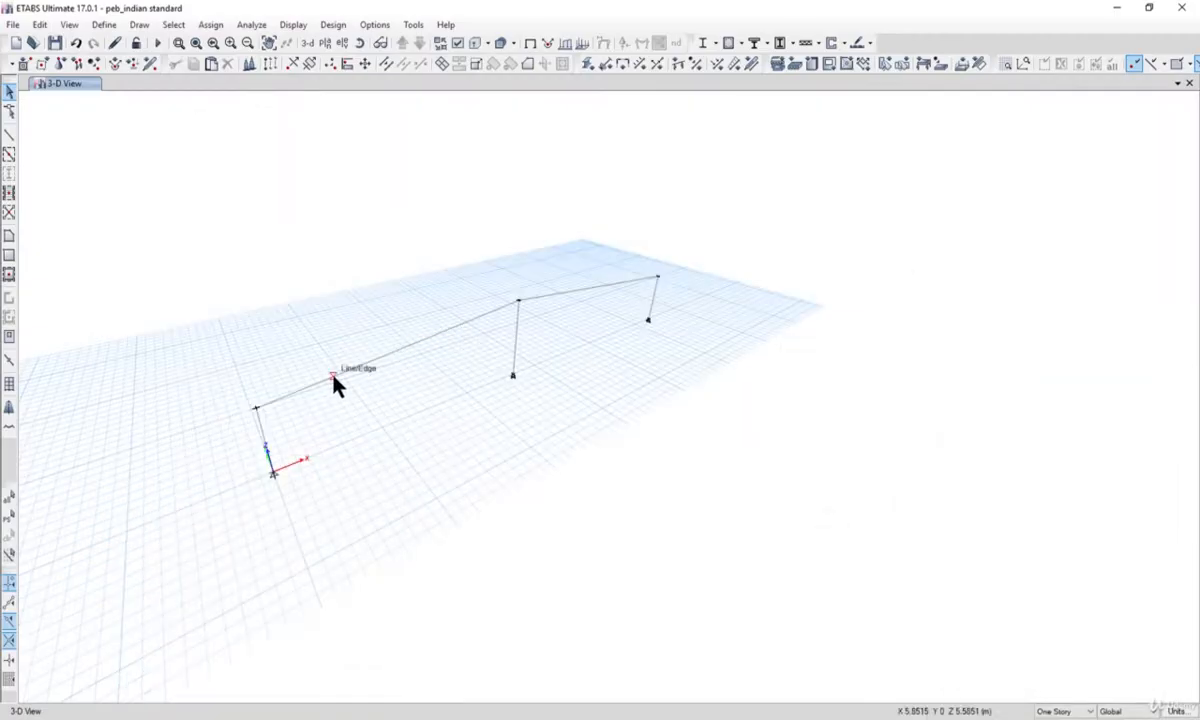
click(334, 385)
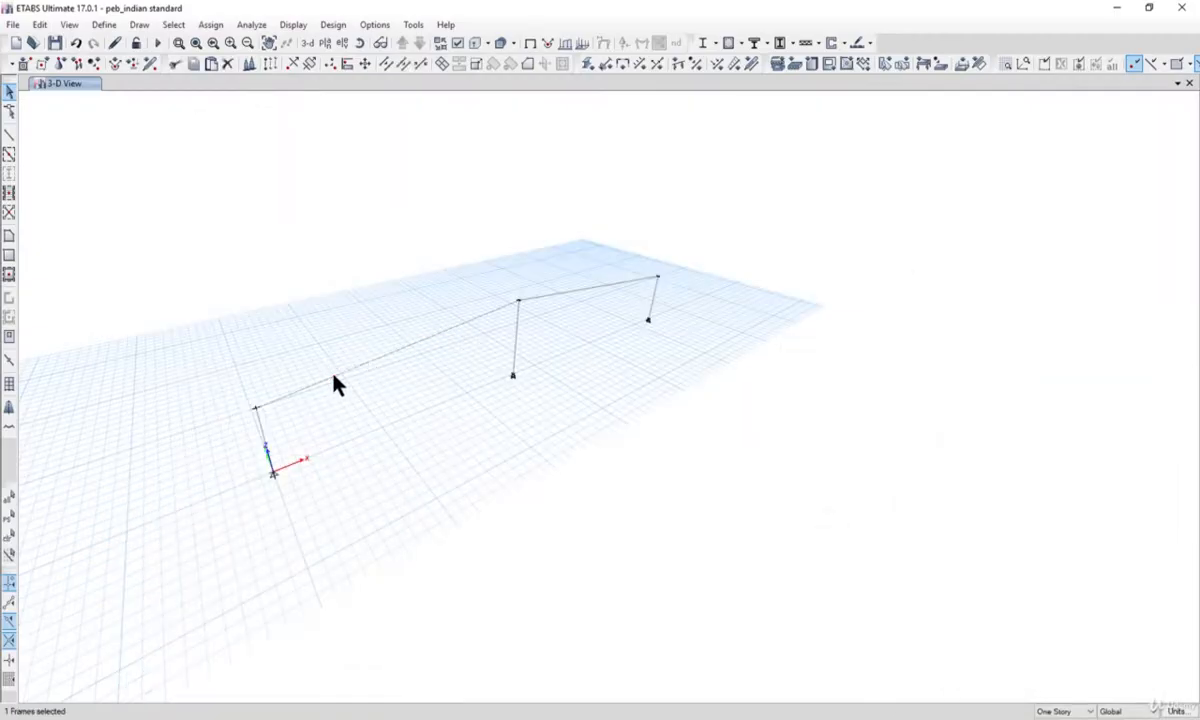
click(40, 24)
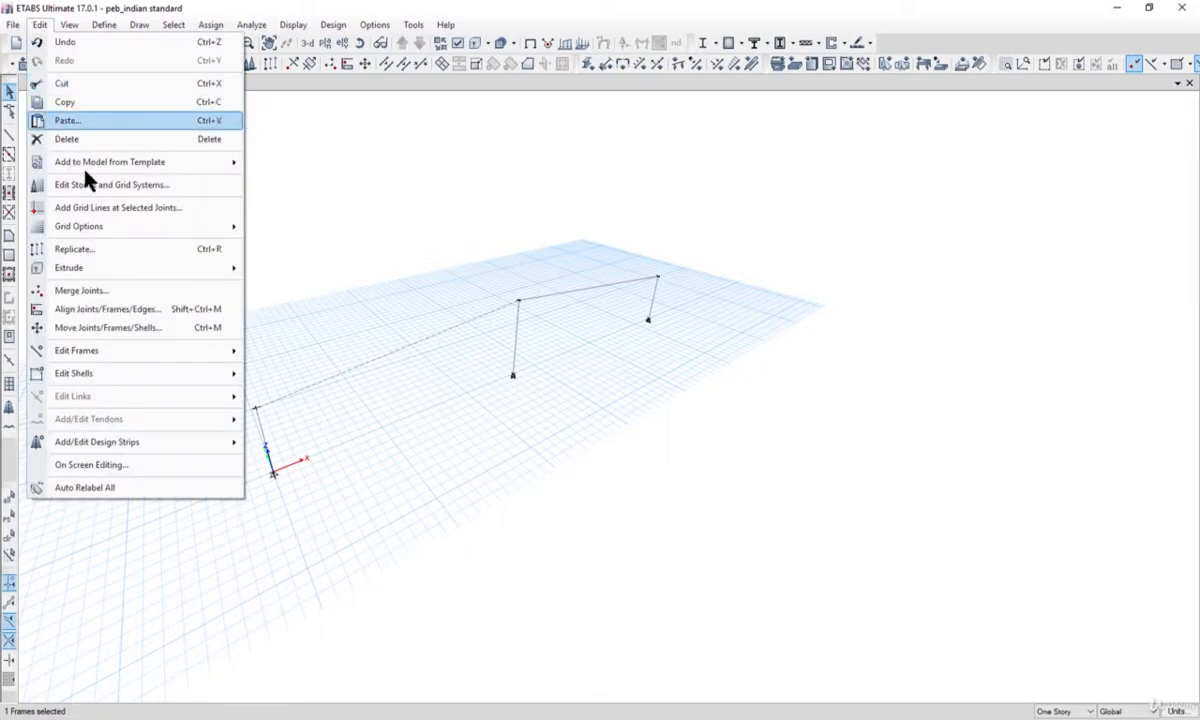
mouse_move(190, 349)
click(322, 353)
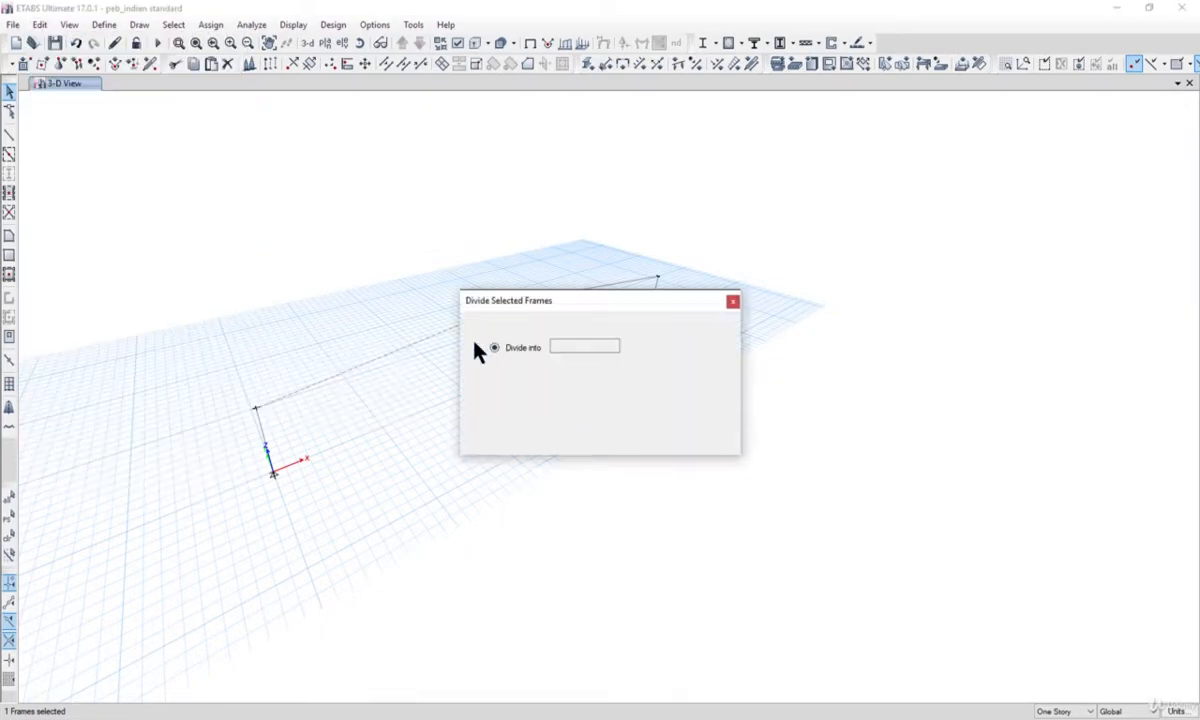
drag(558, 312, 774, 322)
double_click(790, 356)
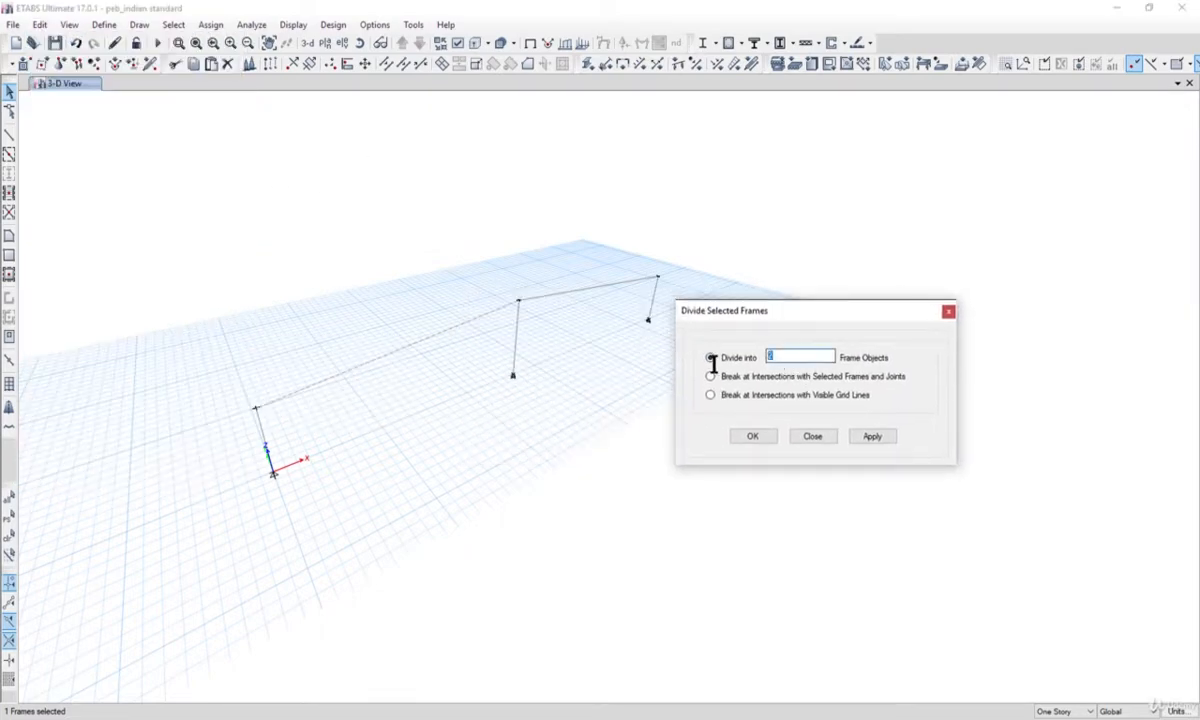
click(808, 719)
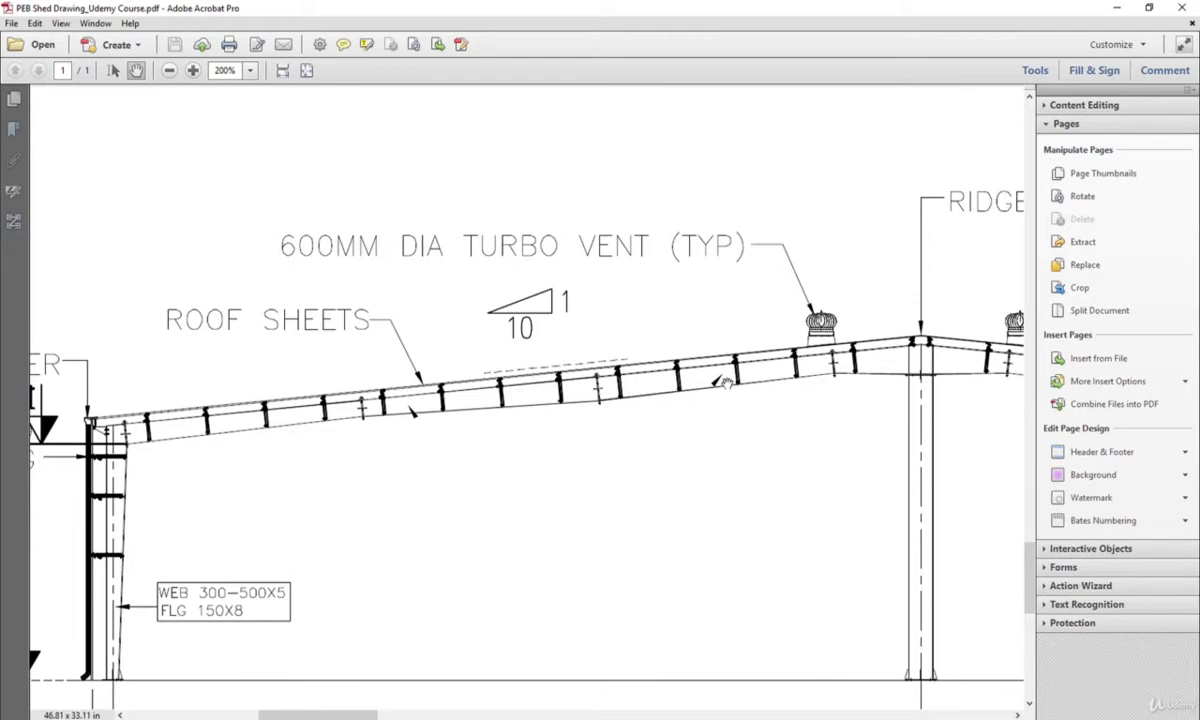
click(1112, 10)
click(742, 362)
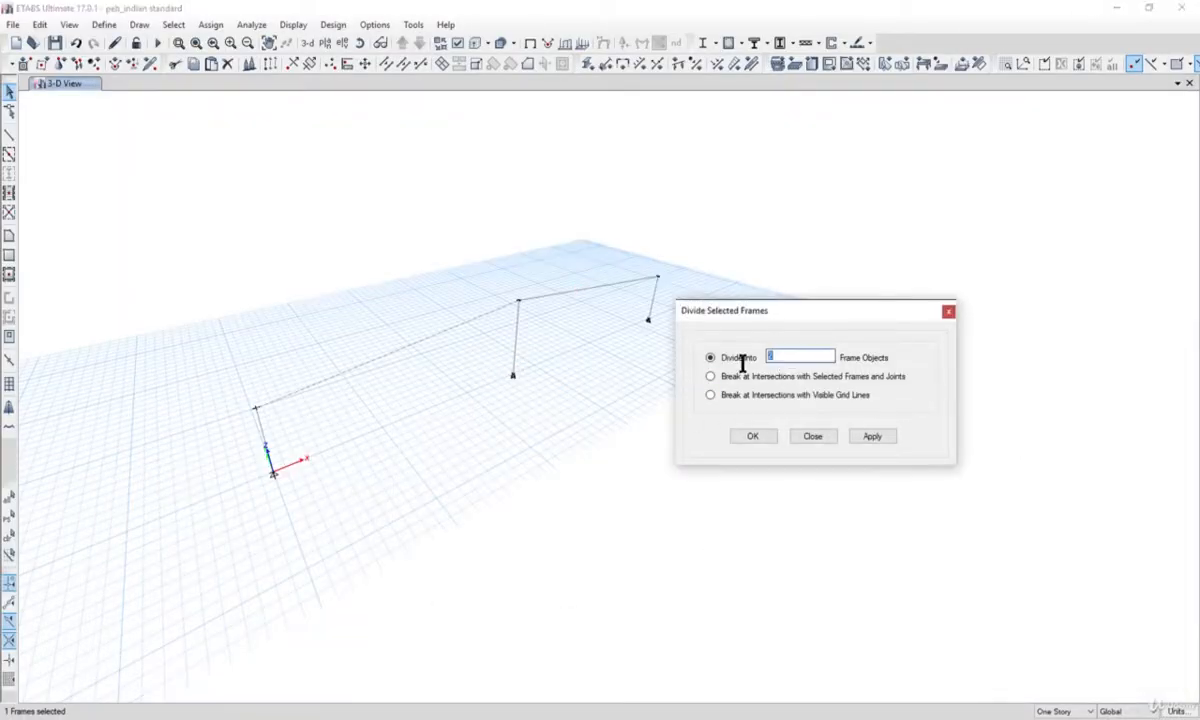
text(3)
click(873, 437)
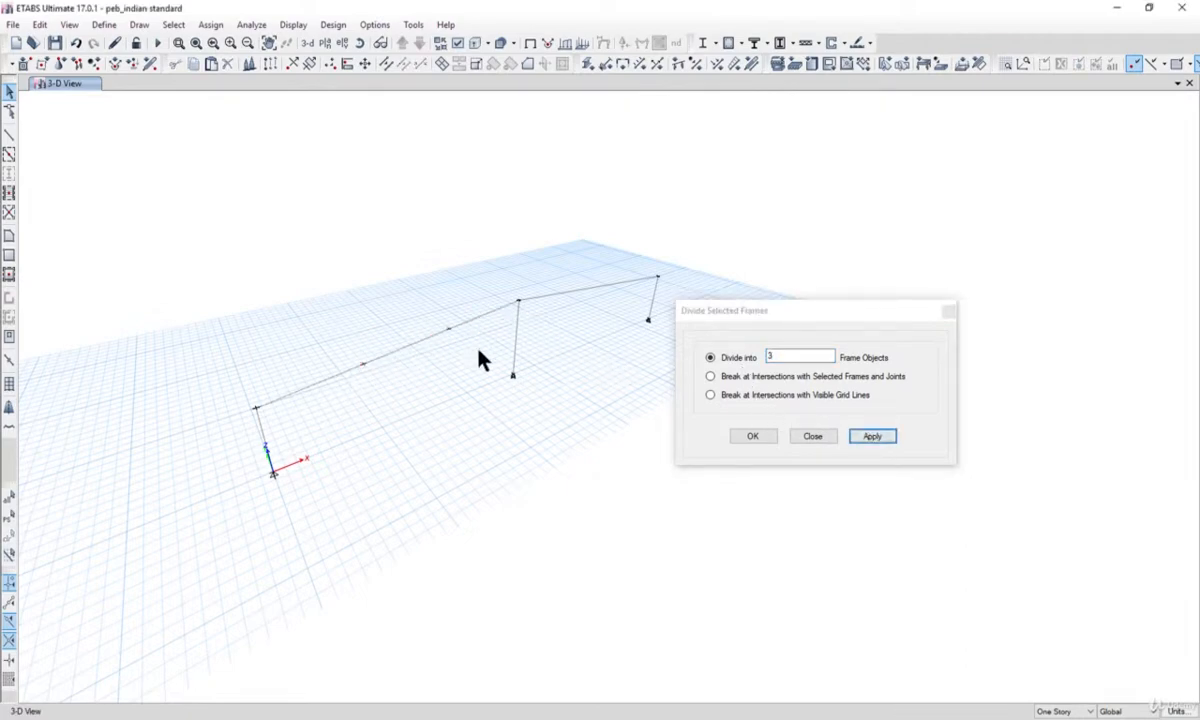
- Divide the rafter segment adjoining the ridge column into 2 frame objects and finish dividing
click(515, 312)
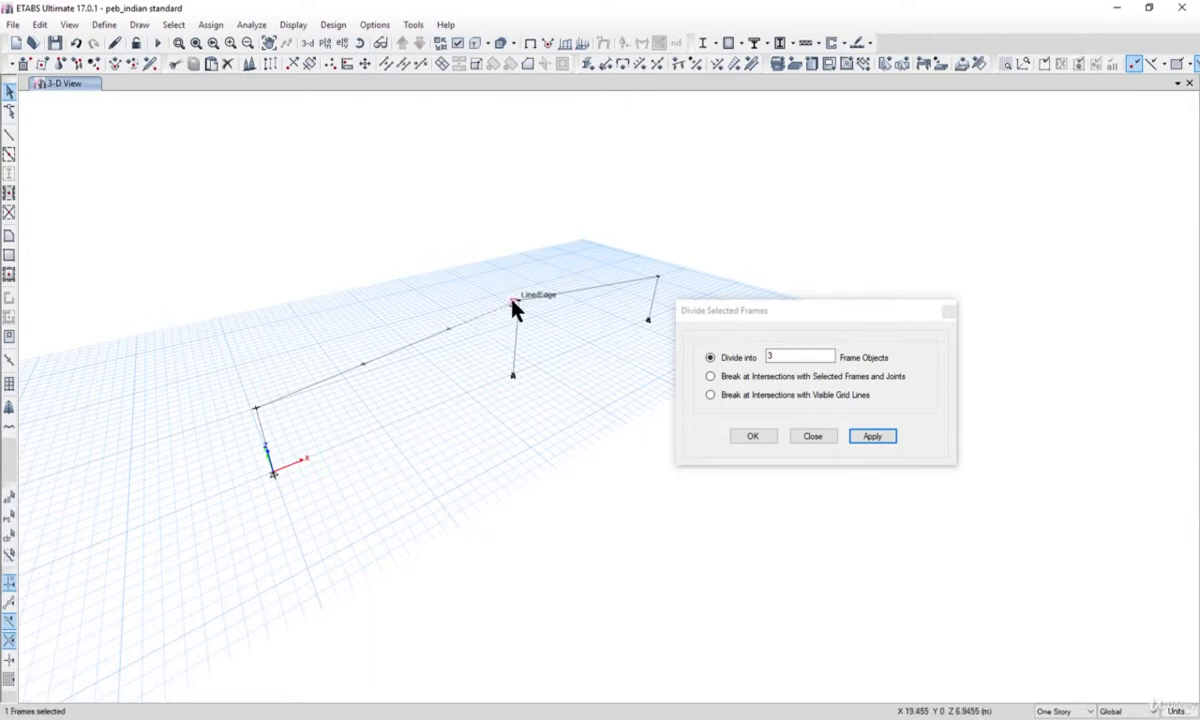
scroll(514, 322, up, 3)
scroll(520, 321, down, 3)
scroll(505, 320, up, 3)
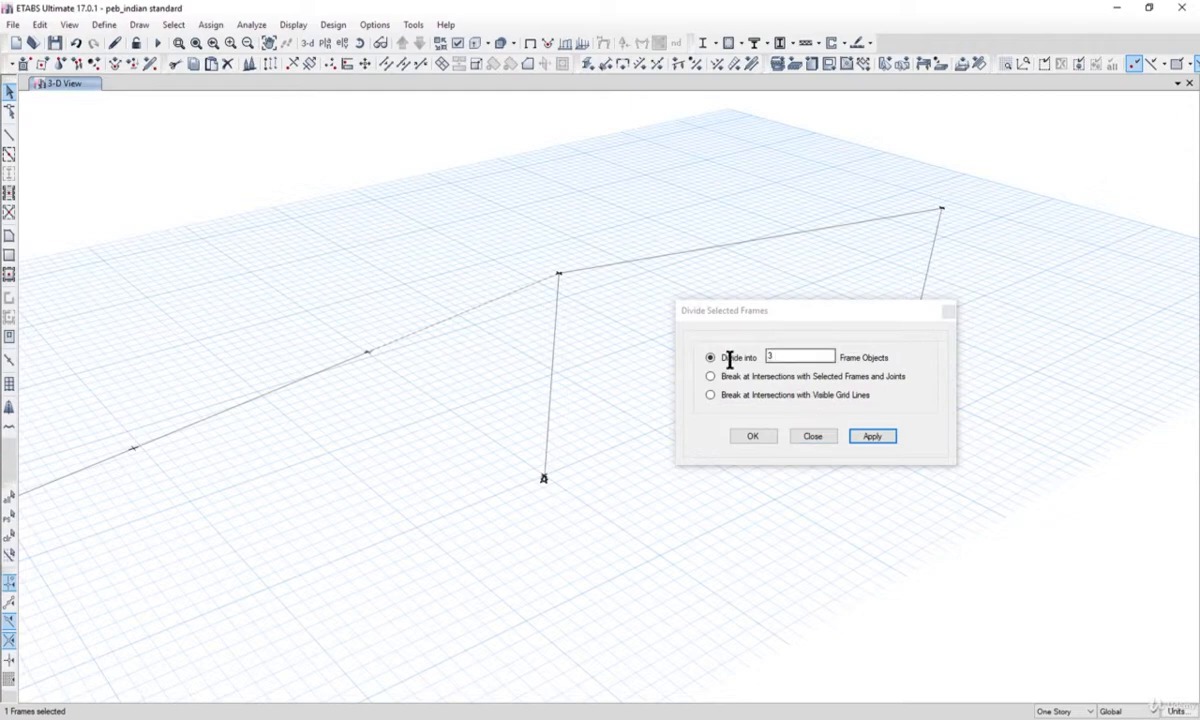
click(876, 437)
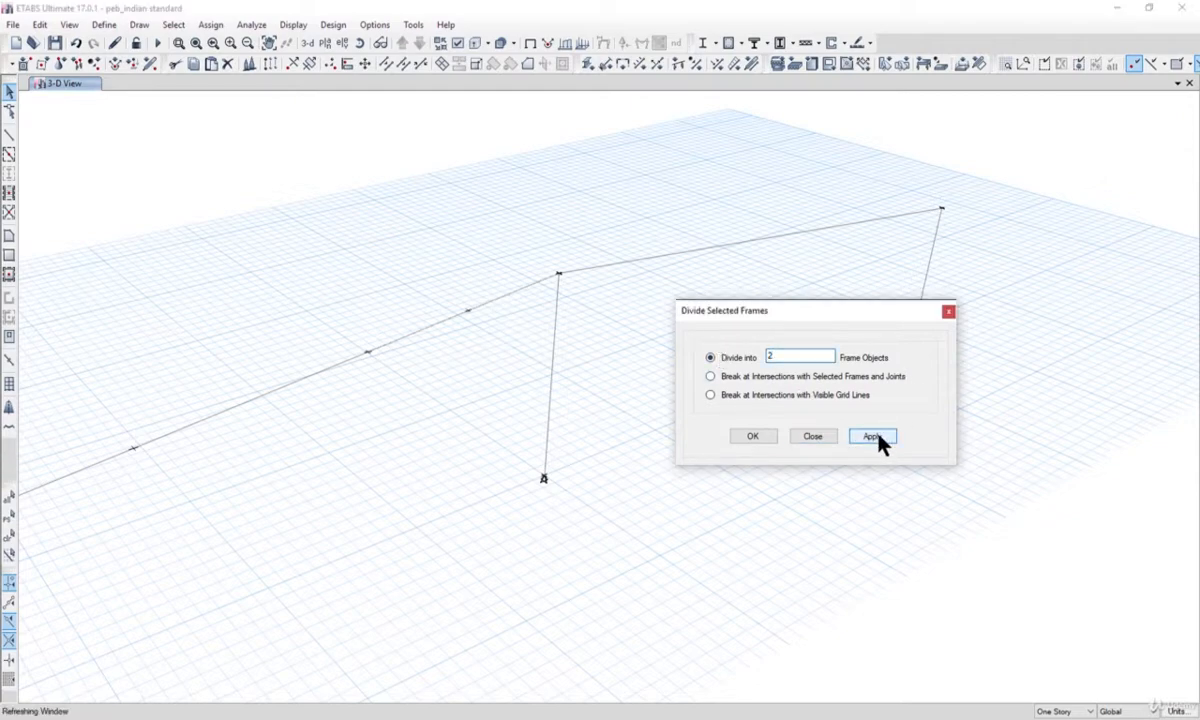
click(752, 437)
- Assign the section "memb1_prismatic_1200 to 750" to the rafter segment at the eave column, checking its taper against the PDF drawing
middle_drag(584, 445, 723, 407)
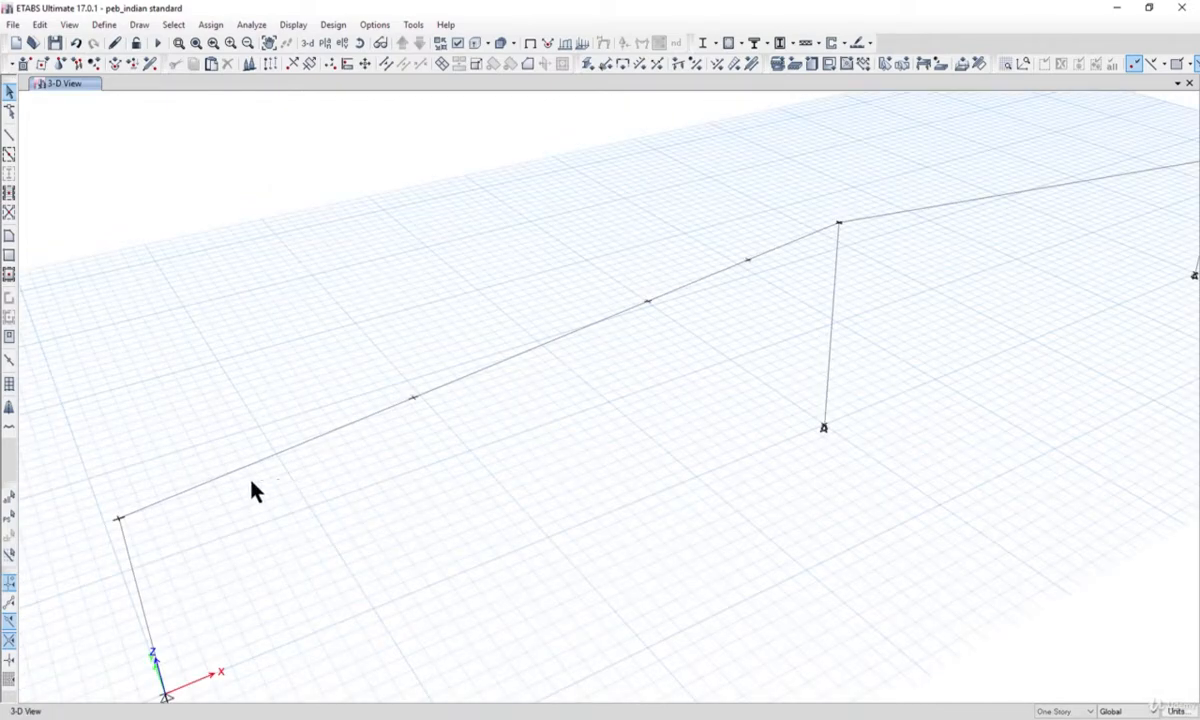
click(218, 478)
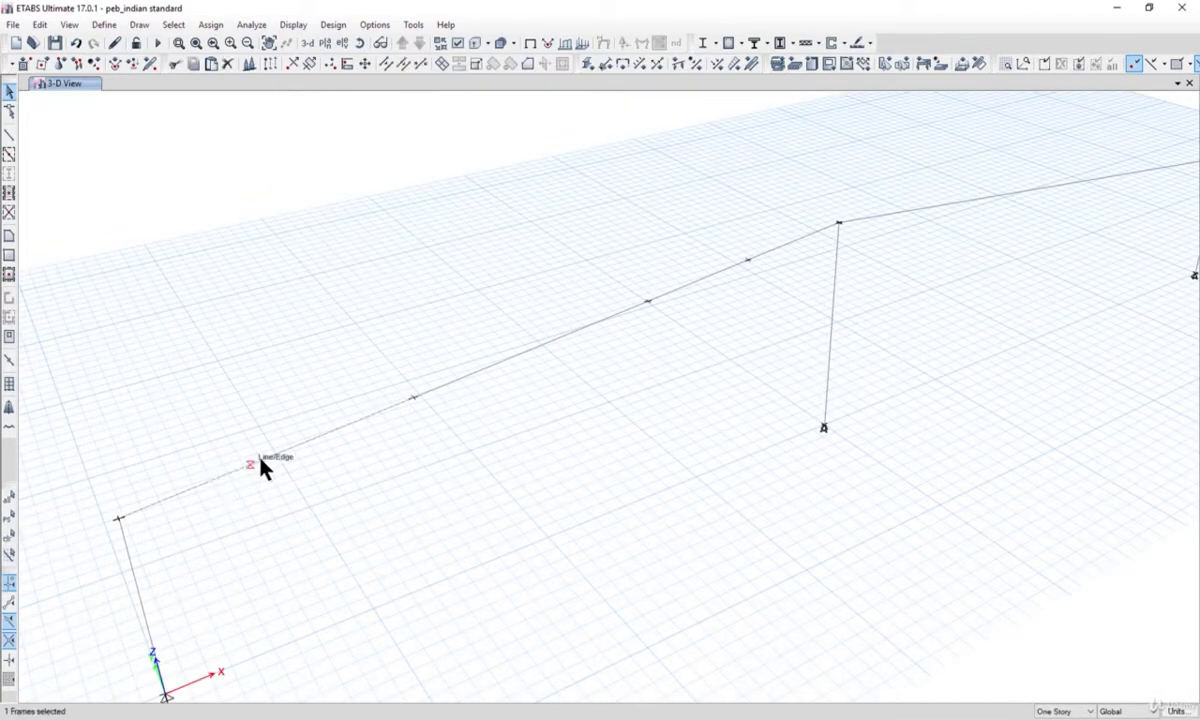
drag(309, 479, 232, 426)
key(alt+Tab)
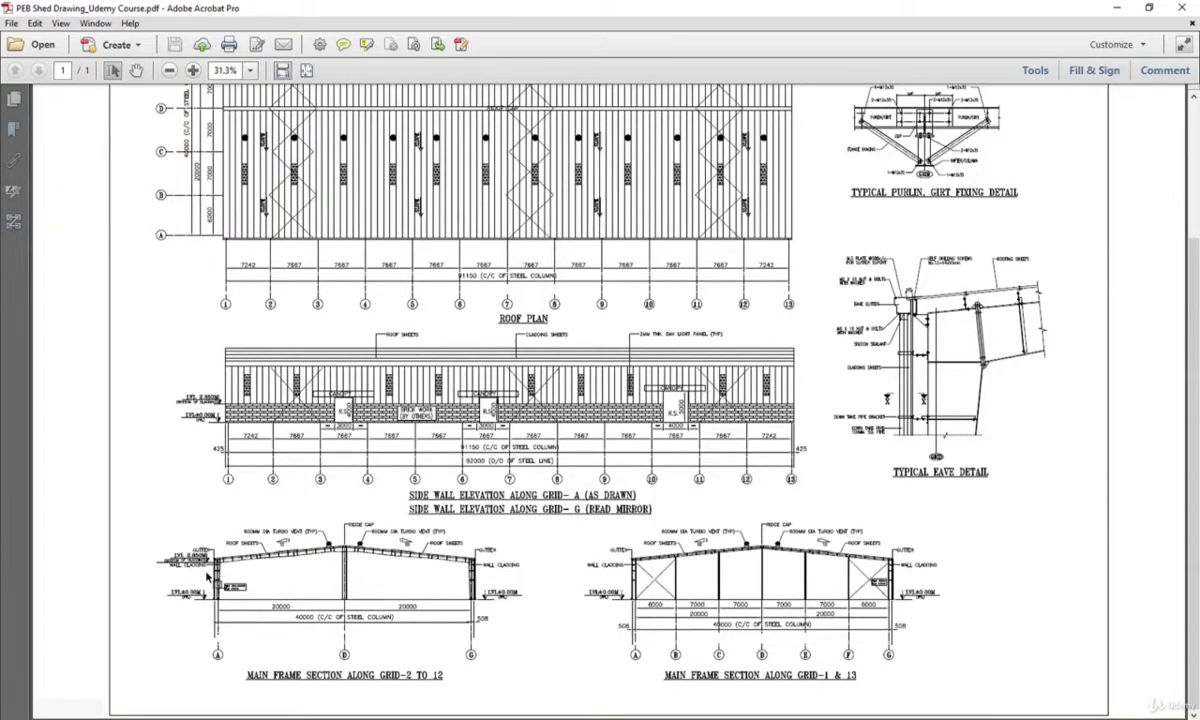
ctrl+scroll(205, 545, up, 1)
ctrl+scroll(270, 545, up, 1)
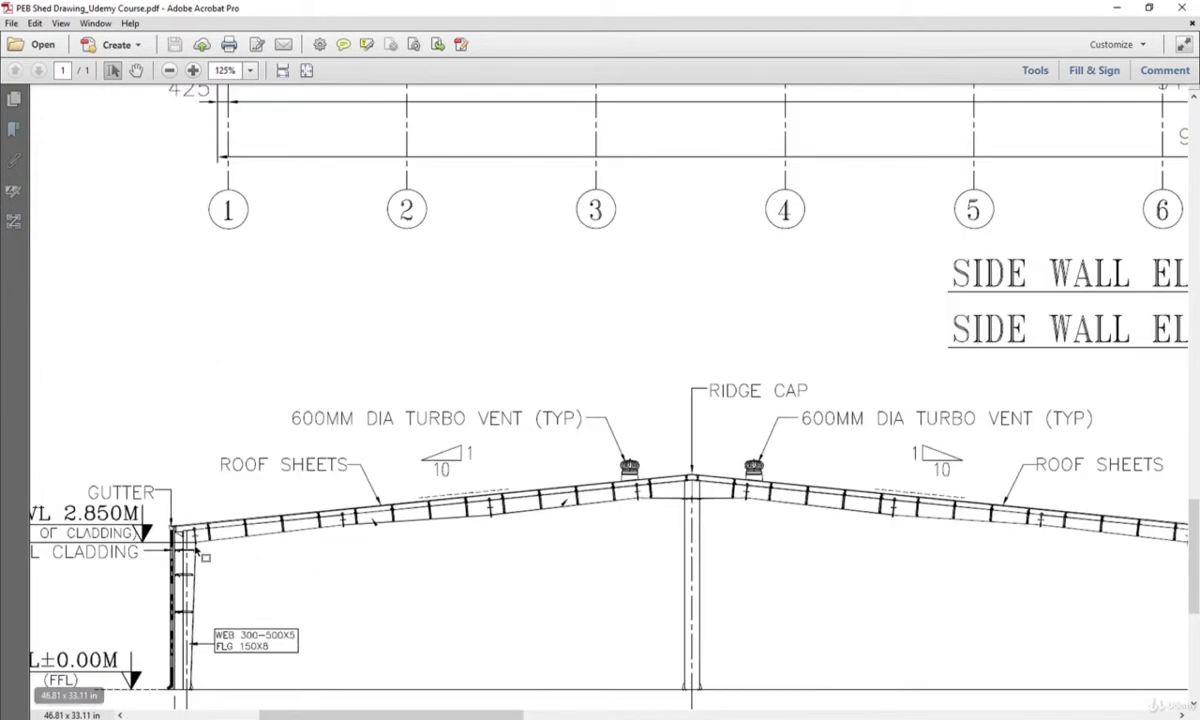
ctrl+scroll(190, 518, up, 5)
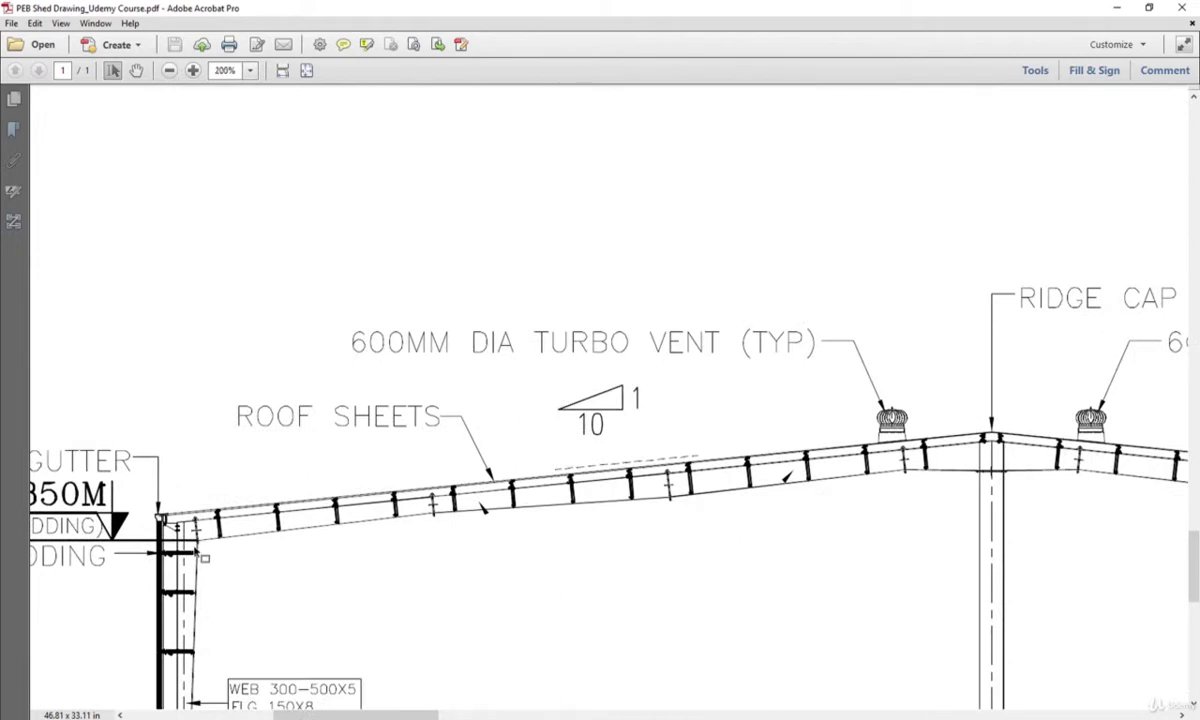
ctrl+scroll(203, 518, up, 2)
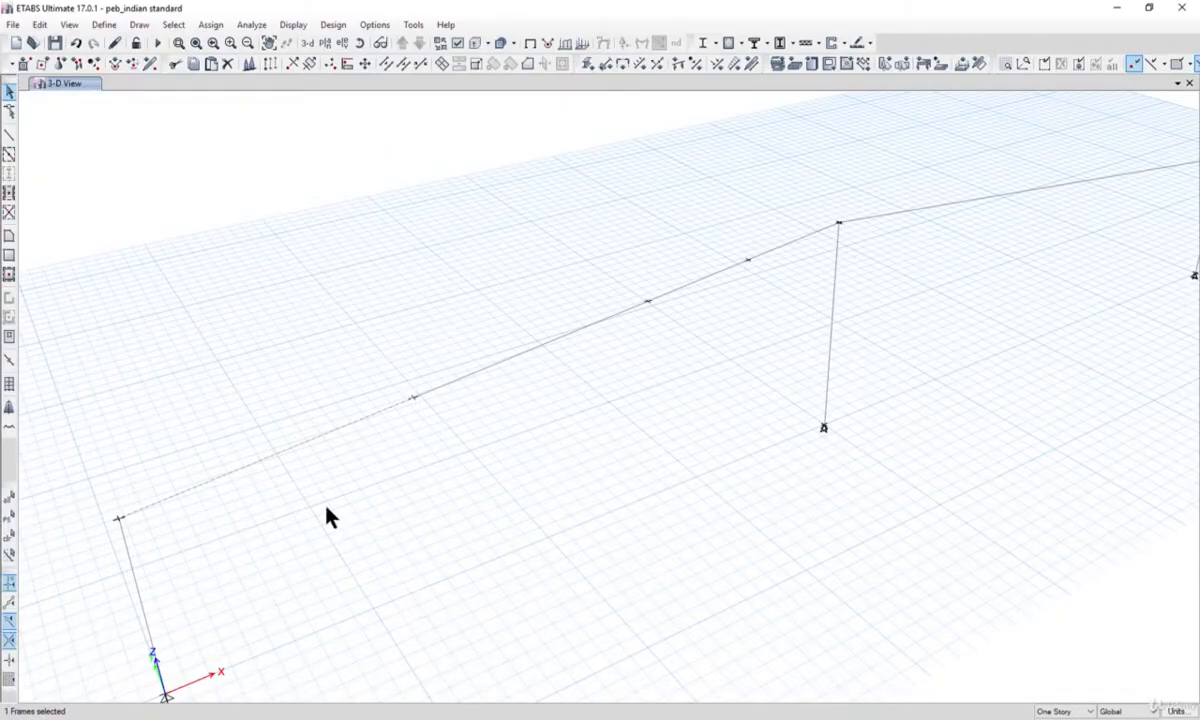
click(210, 25)
mouse_move(270, 59)
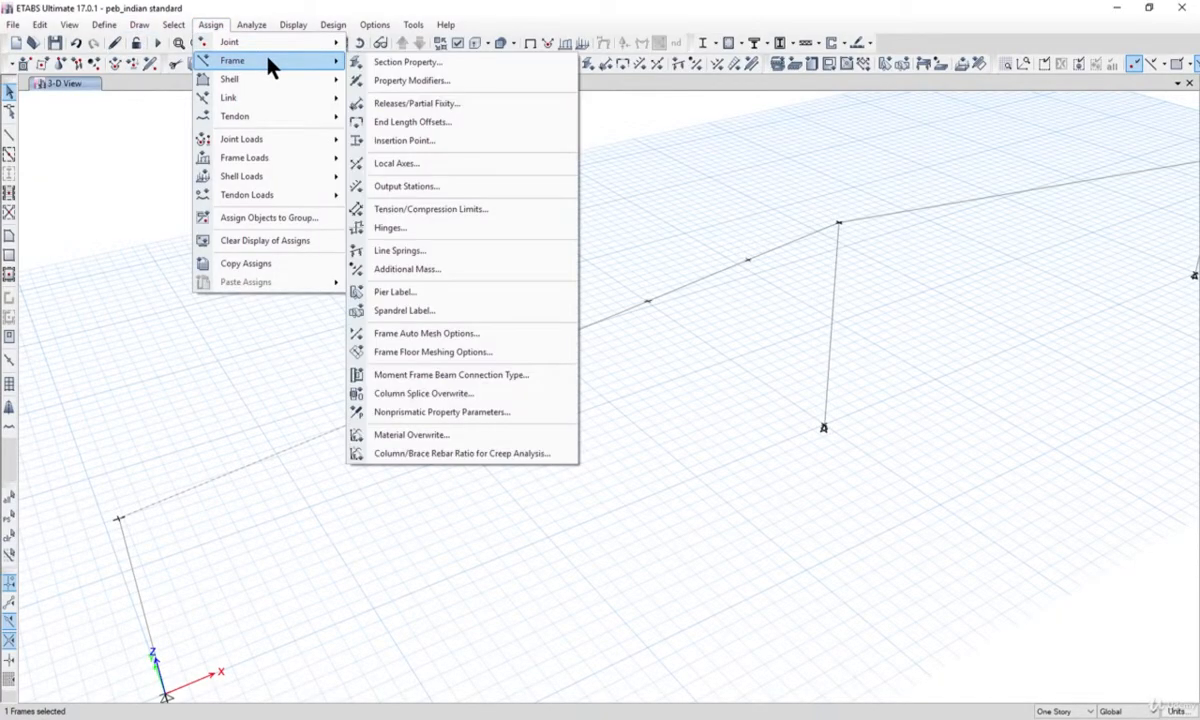
click(395, 58)
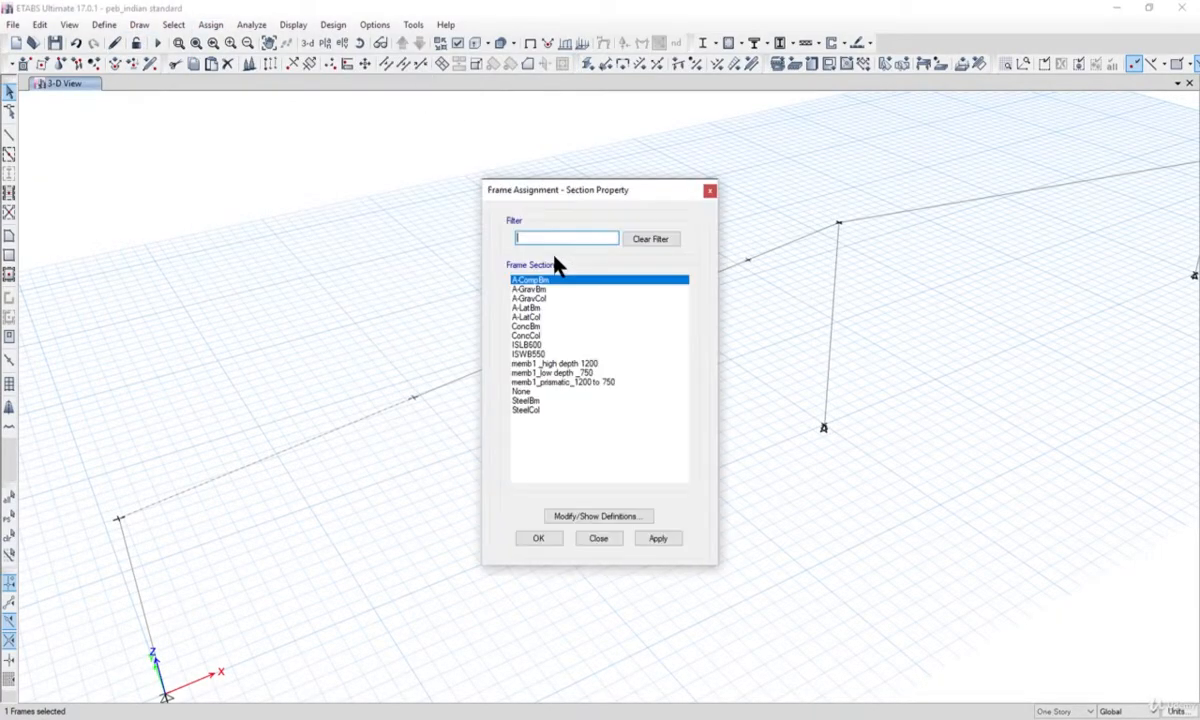
click(553, 383)
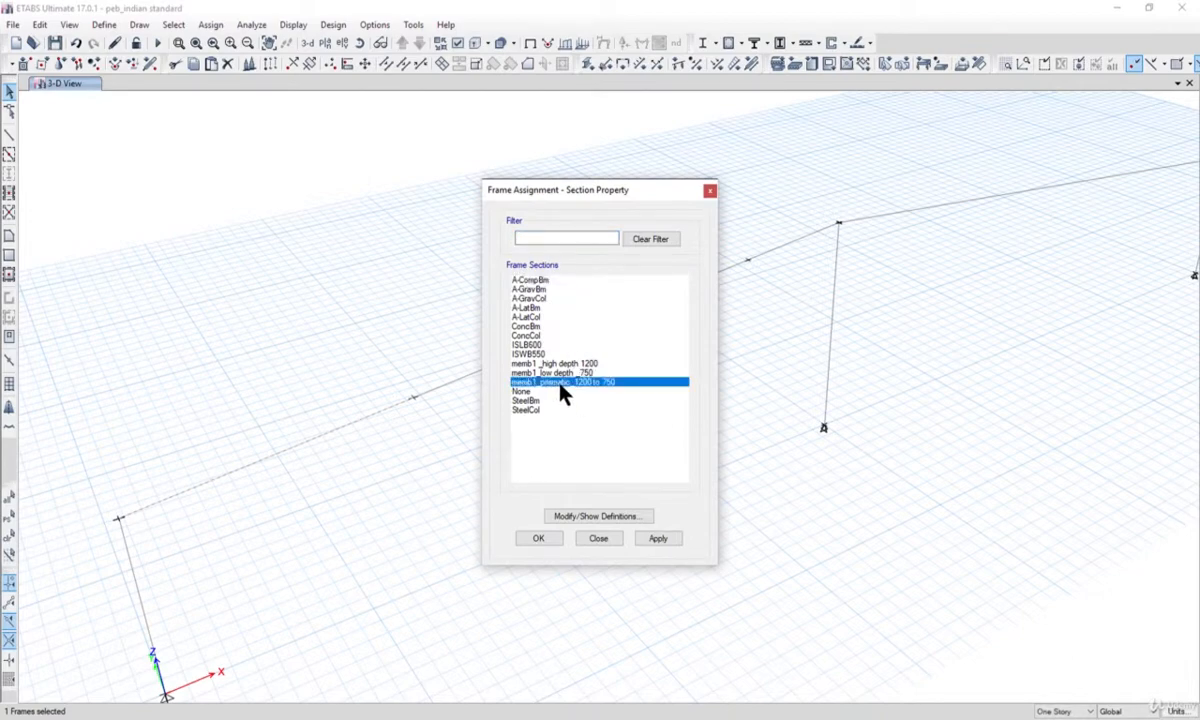
click(656, 540)
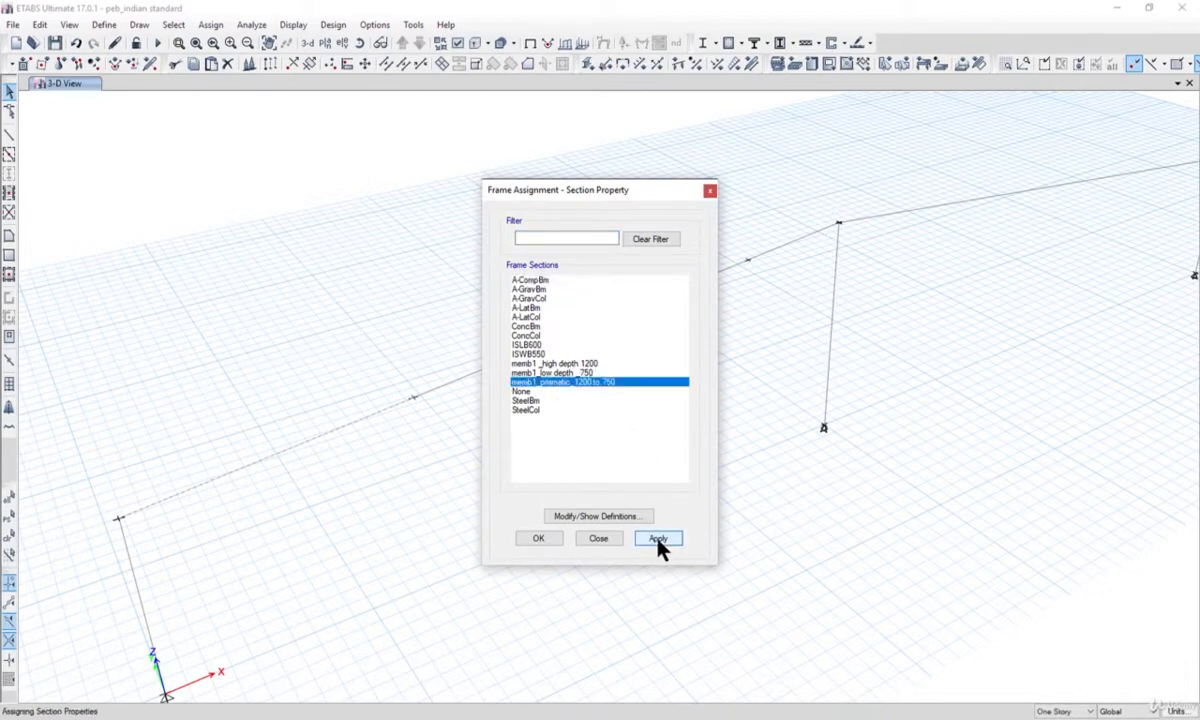
click(539, 540)
- Inspect the tapered eave rafter segment from several angles in the ray-traced rendered view, and close that view
middle_drag(432, 475, 614, 429)
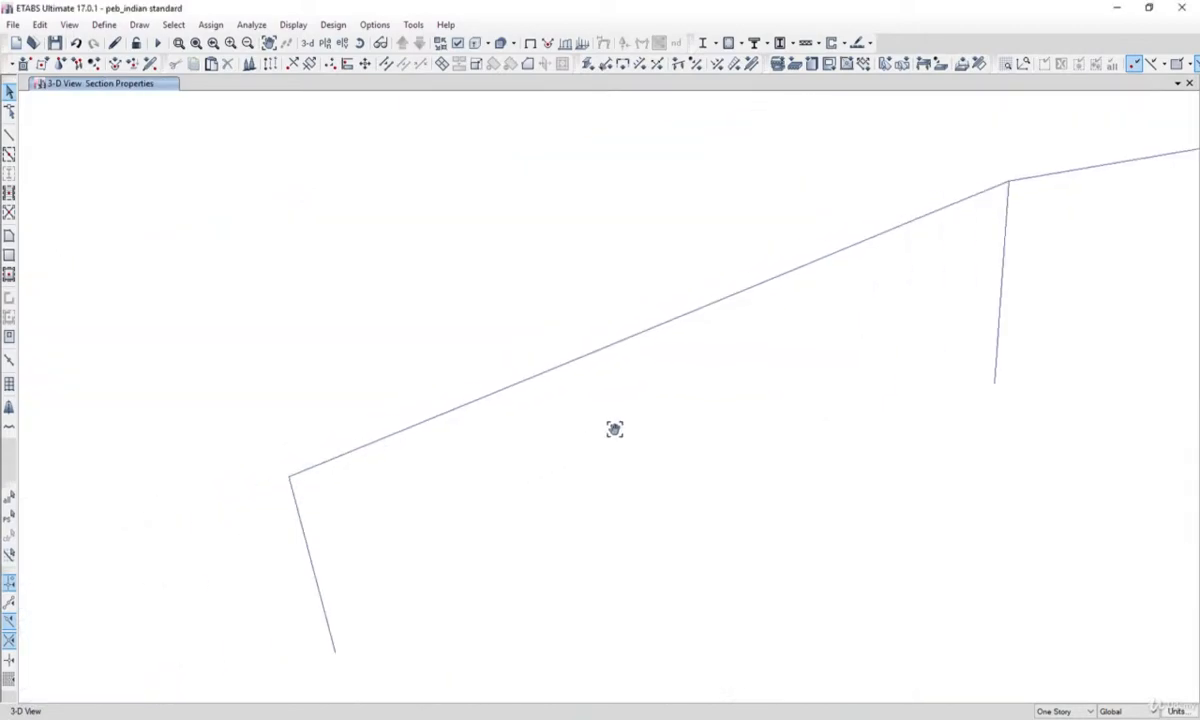
click(68, 25)
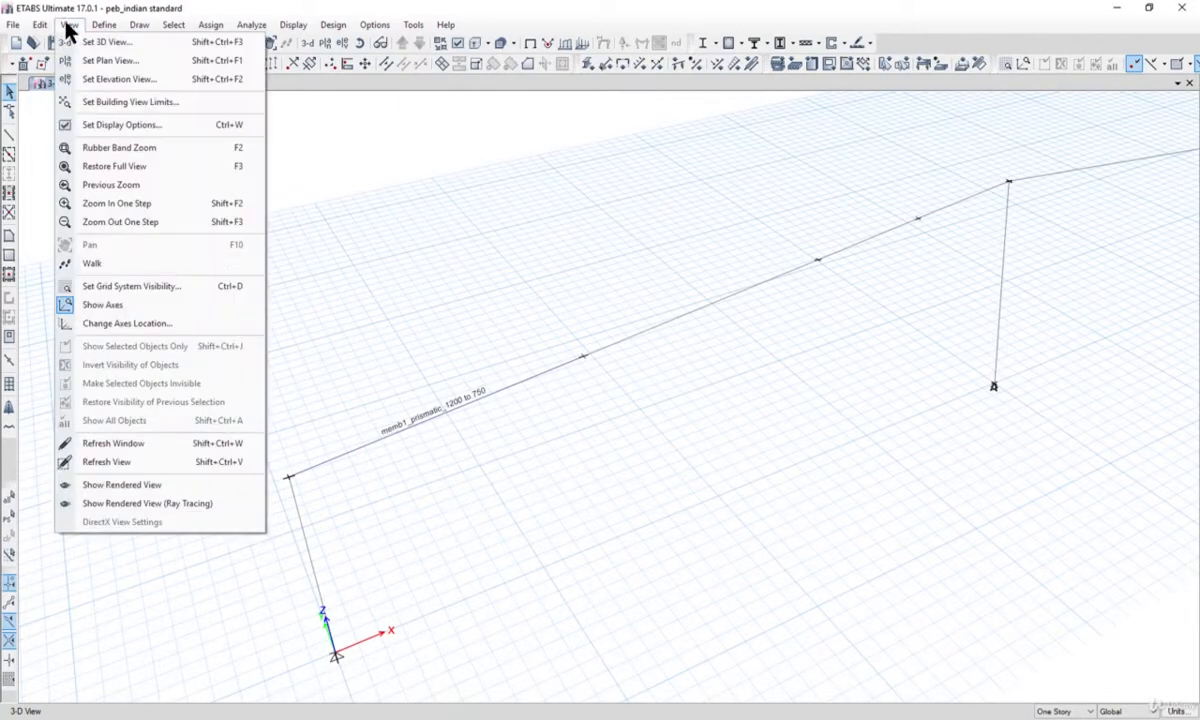
click(165, 501)
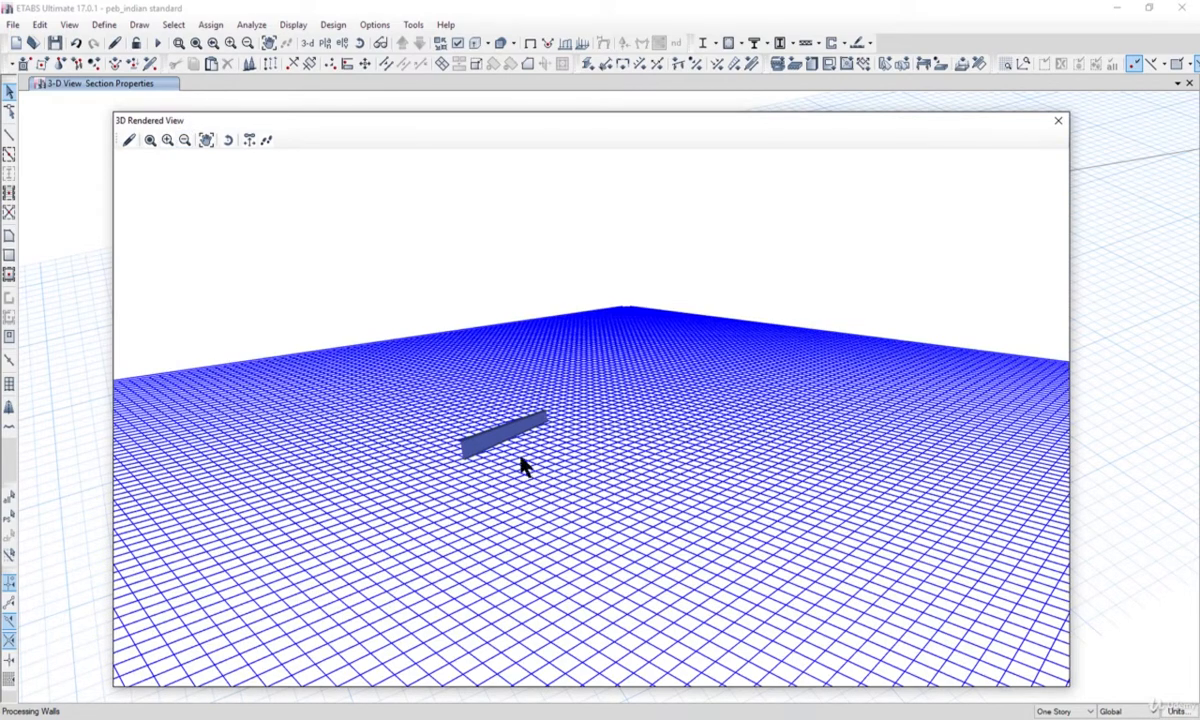
scroll(490, 445, up, 2)
mouse_move(484, 450)
mouse_down()
mouse_move(469, 423)
mouse_move(290, 425)
mouse_move(380, 461)
mouse_move(355, 418)
mouse_up()
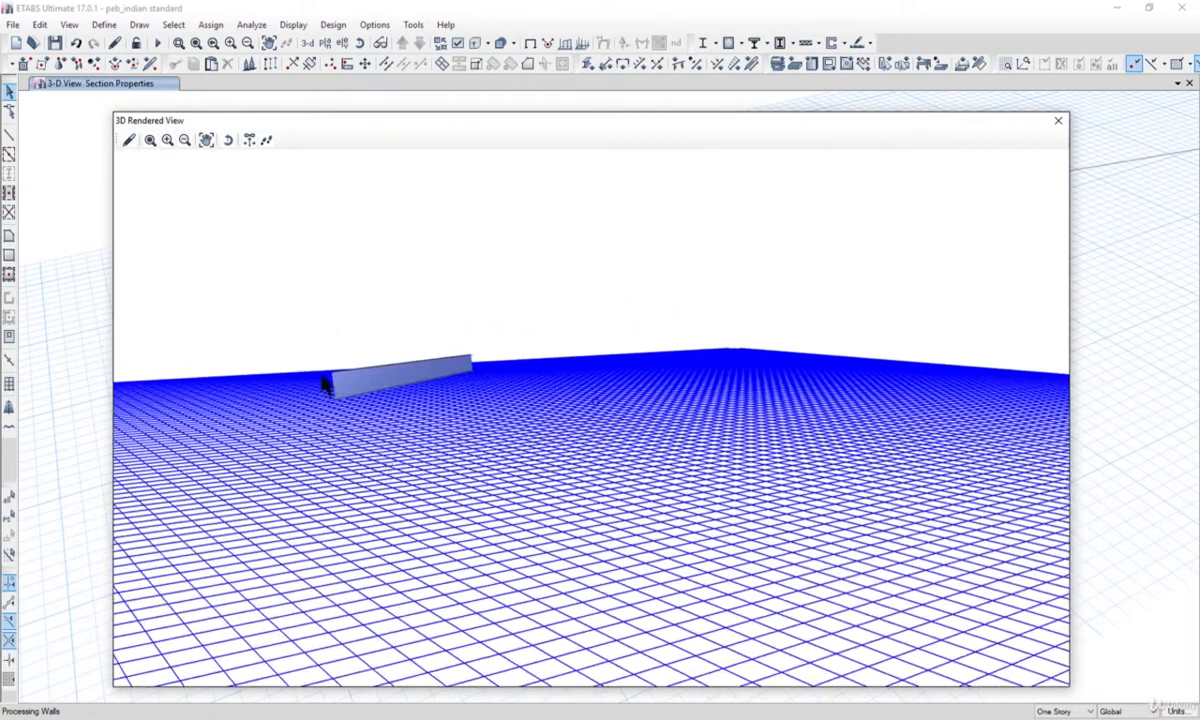
drag(474, 388, 501, 356)
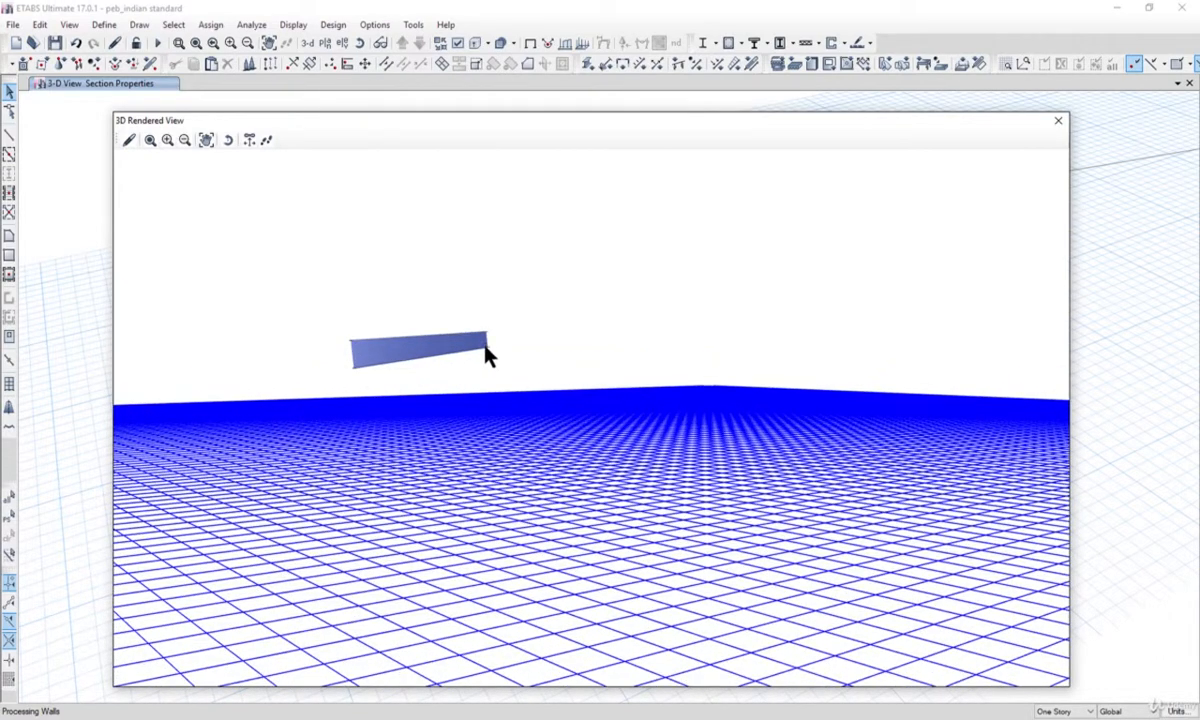
drag(525, 388, 493, 391)
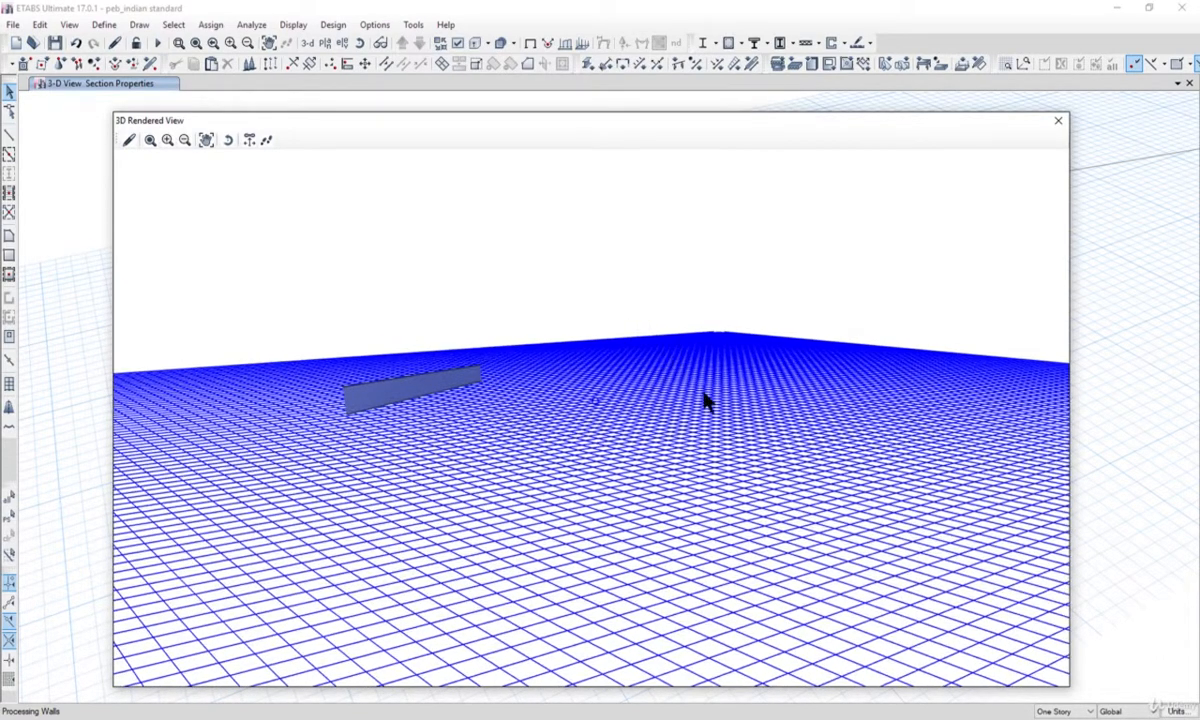
click(1058, 122)
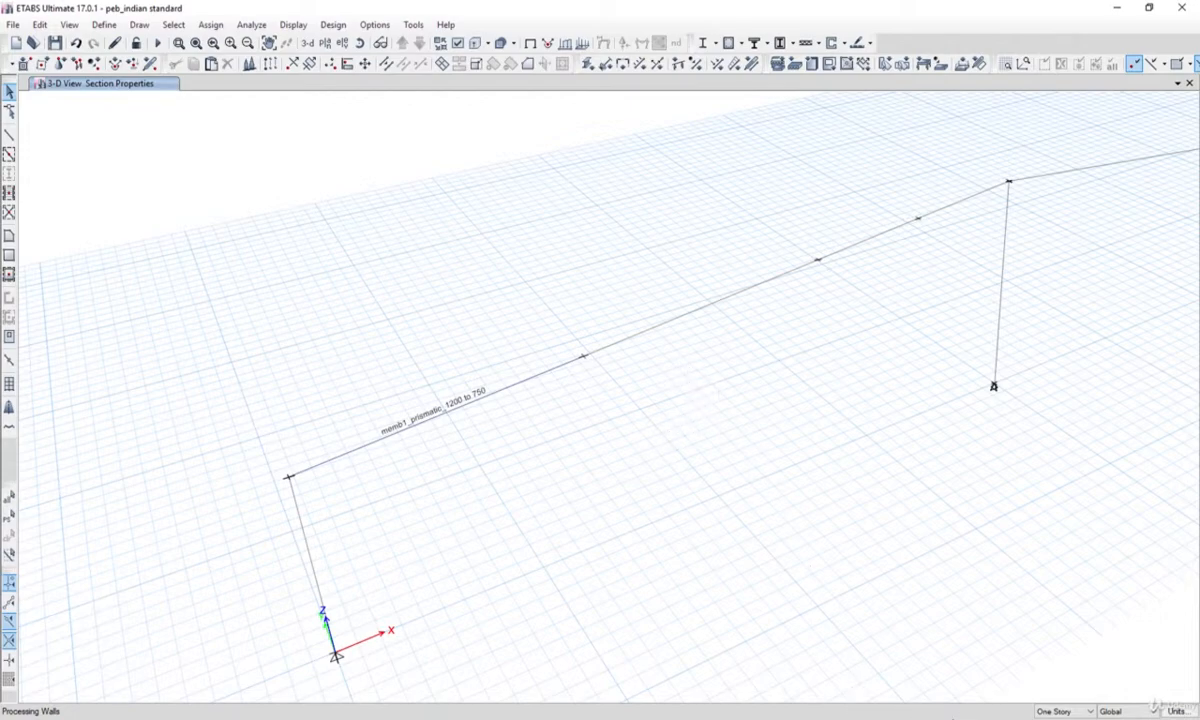
- Switch to the shed drawing in Acrobat and examine the rafter's splice positions and depth changes between the eave and the ridge
click(953, 718)
middle_drag(750, 514, 833, 517)
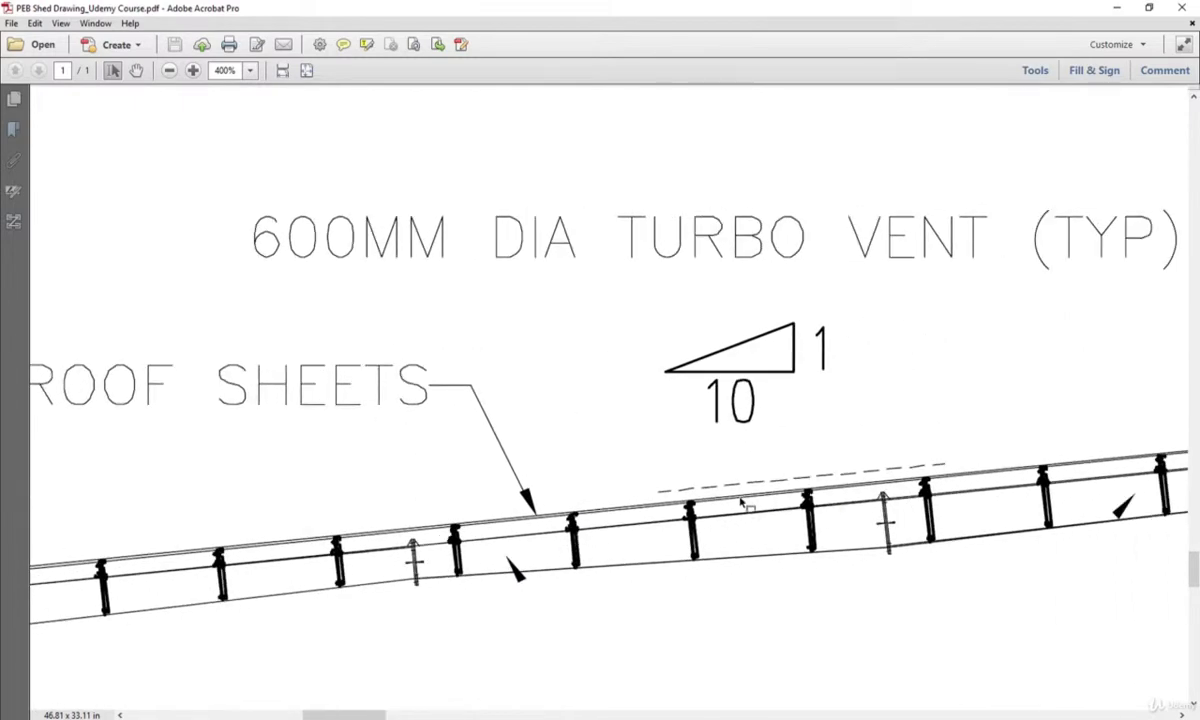
ctrl+scroll(455, 380, down, 6)
ctrl+scroll(536, 434, up, 4)
ctrl+scroll(527, 428, down, 1)
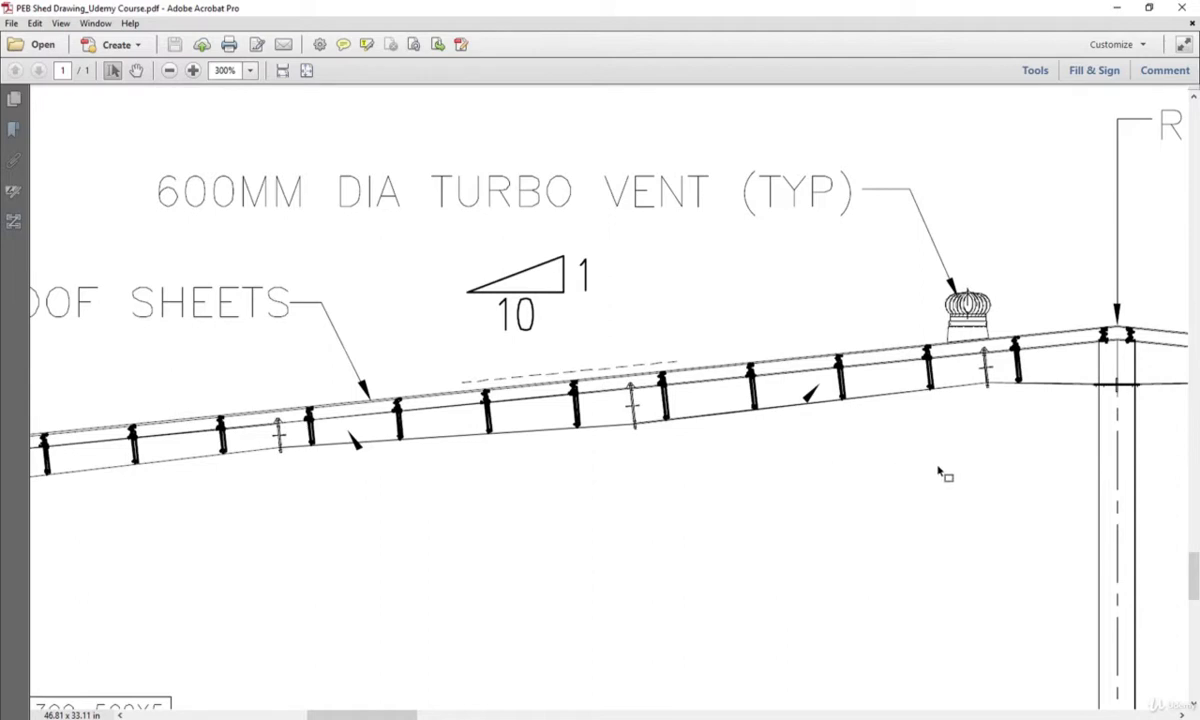
scroll(951, 469, right, 2)
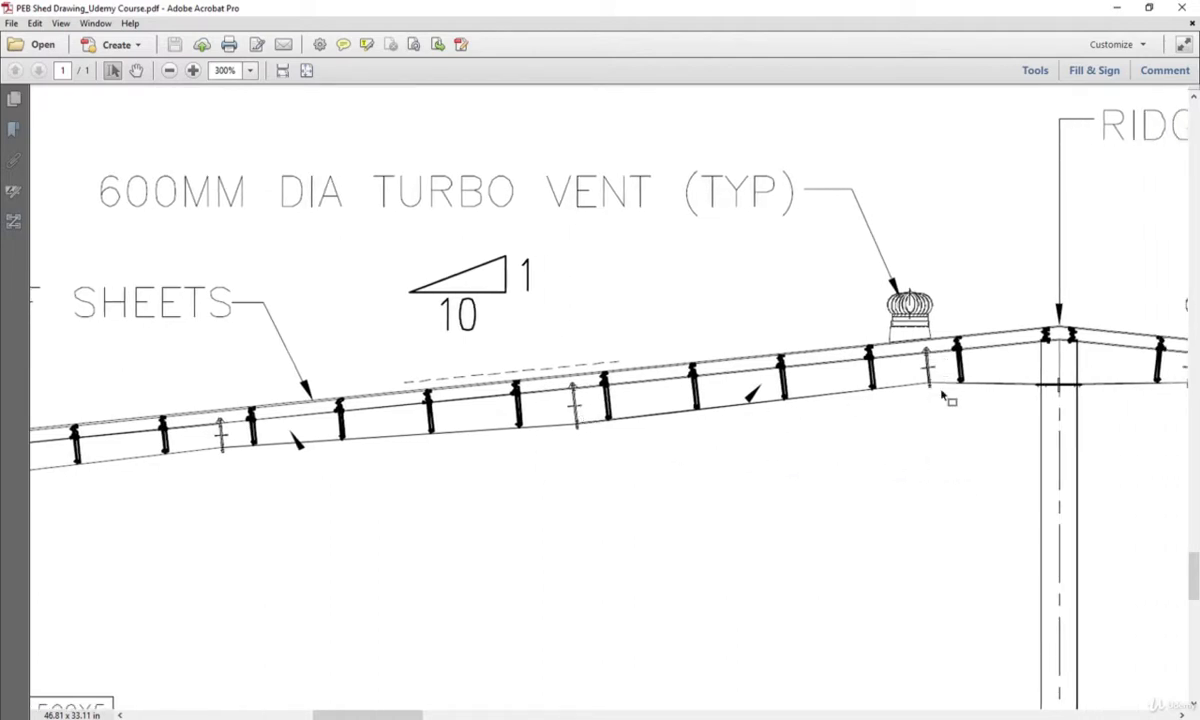
scroll(1036, 428, right, 5)
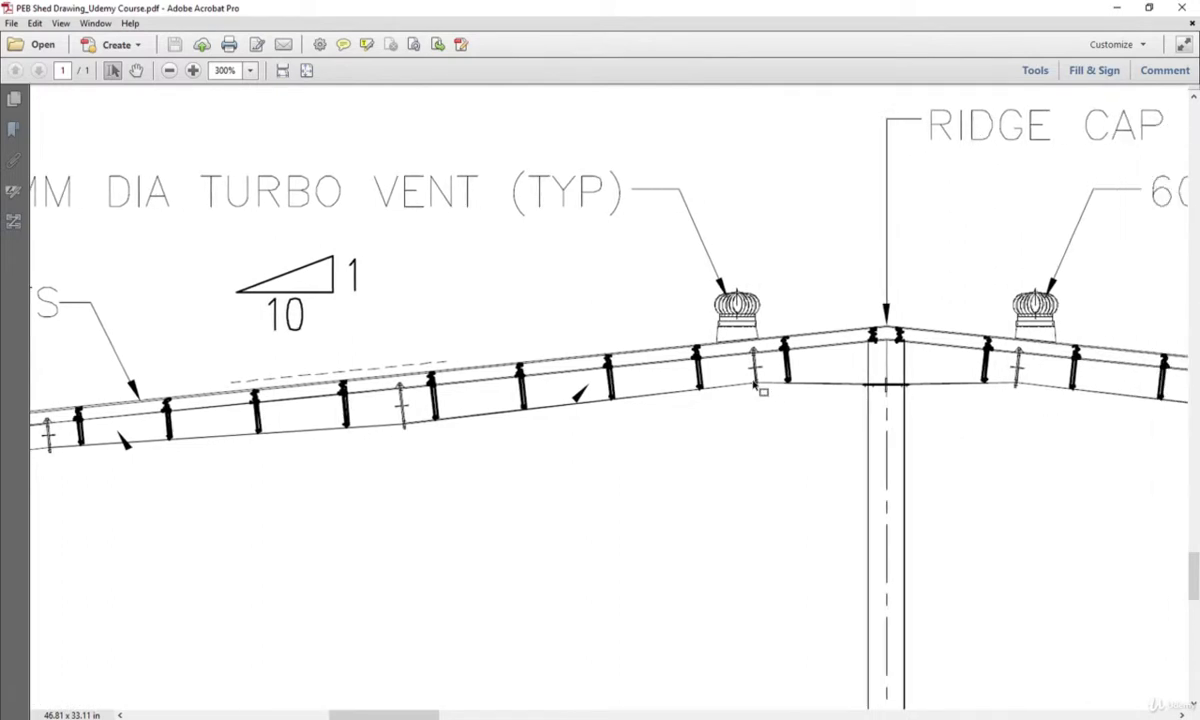
scroll(625, 468, left, 5)
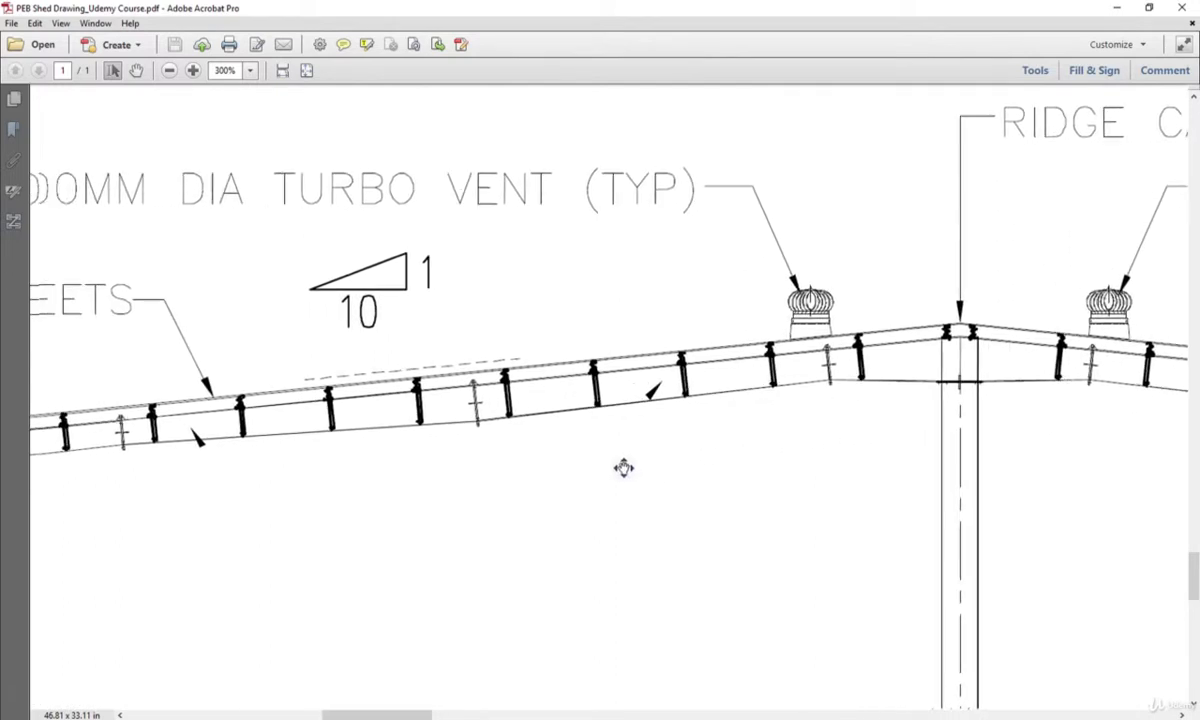
scroll(623, 467, left, 8)
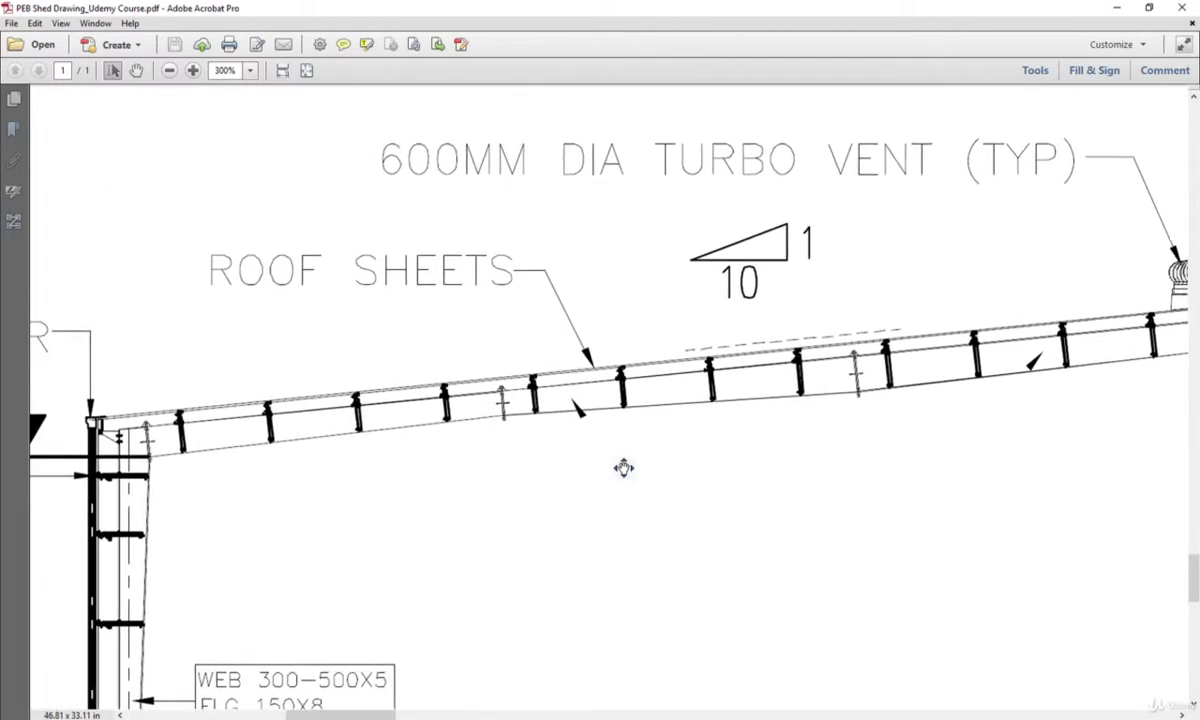
scroll(634, 471, right, 2)
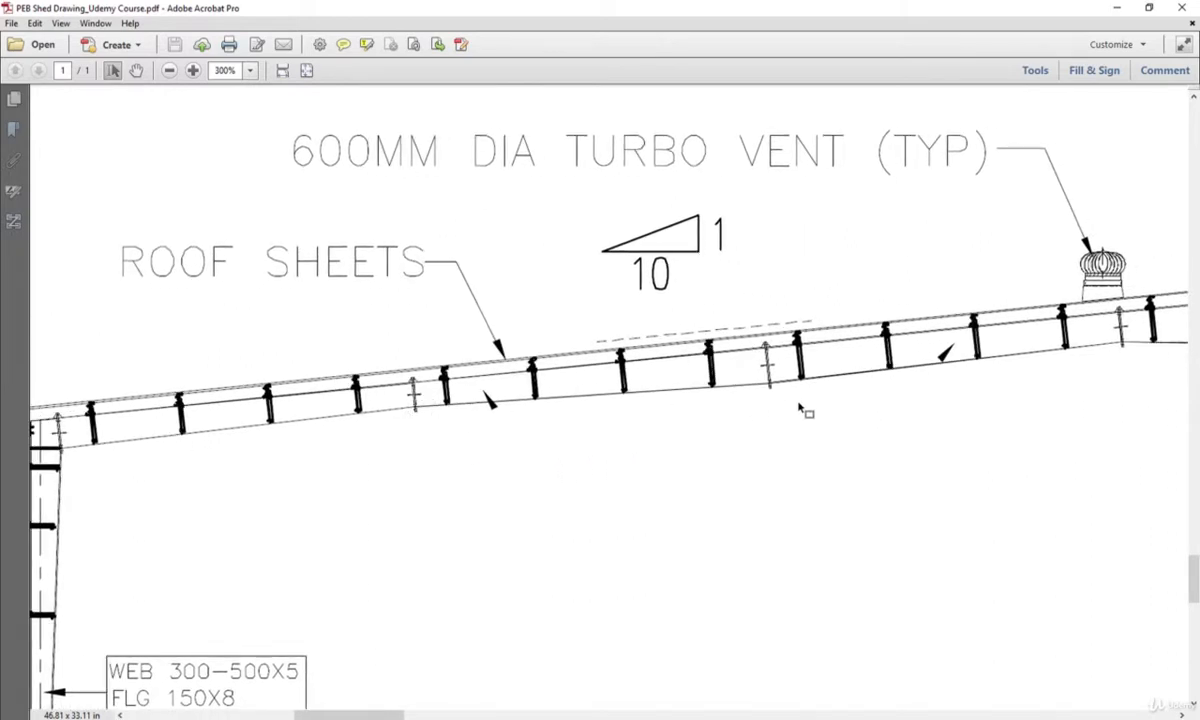
- Check the drawing's rafter up to the ridge, switch to ETABS and create a copy of the frame section "memb1_low depth _750"
scroll(796, 394, right, 3)
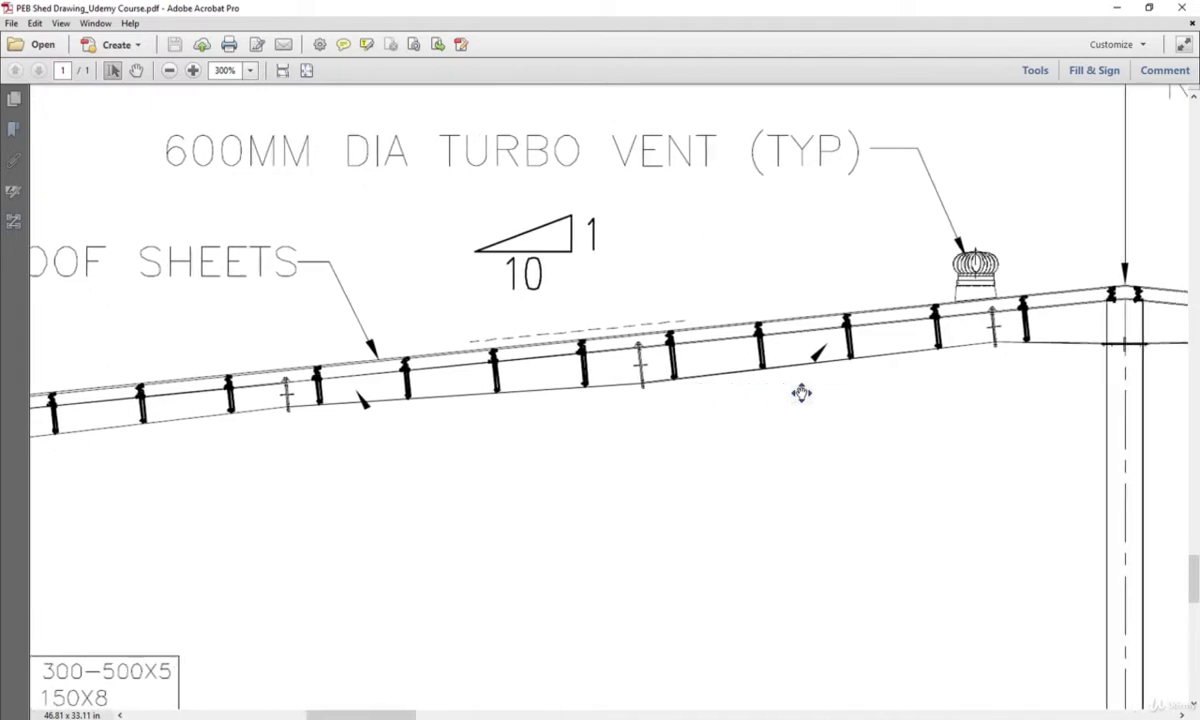
scroll(801, 393, right, 3)
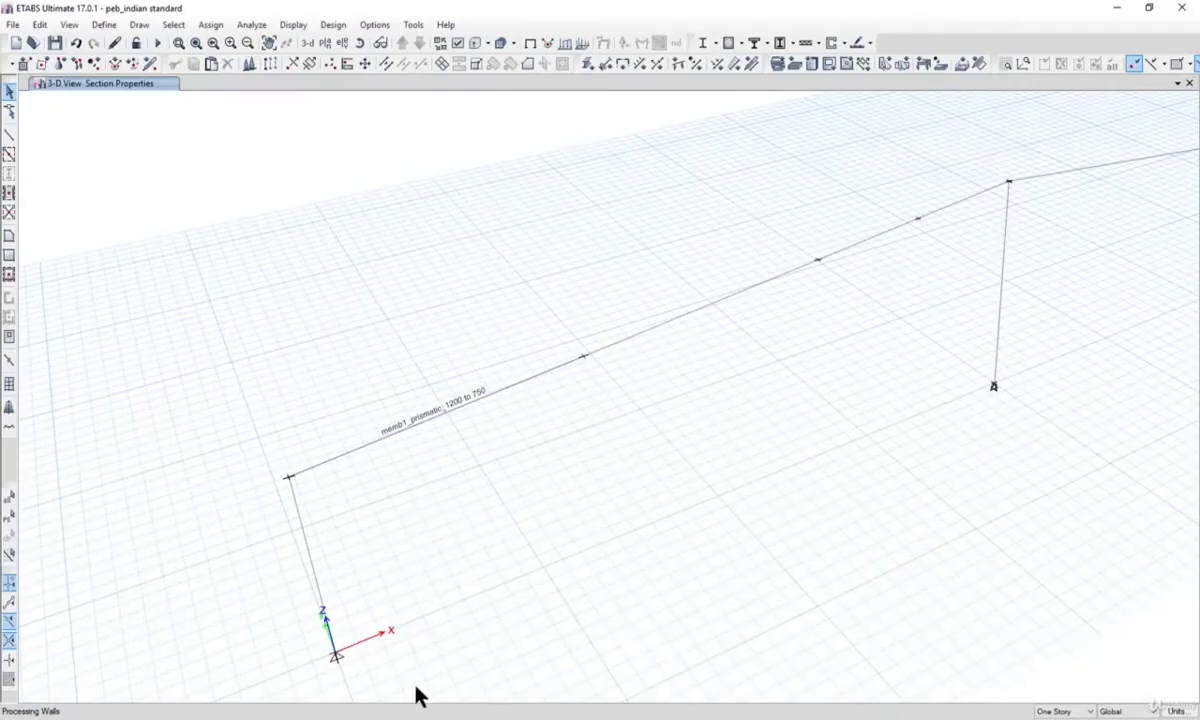
click(104, 25)
mouse_move(151, 70)
click(335, 66)
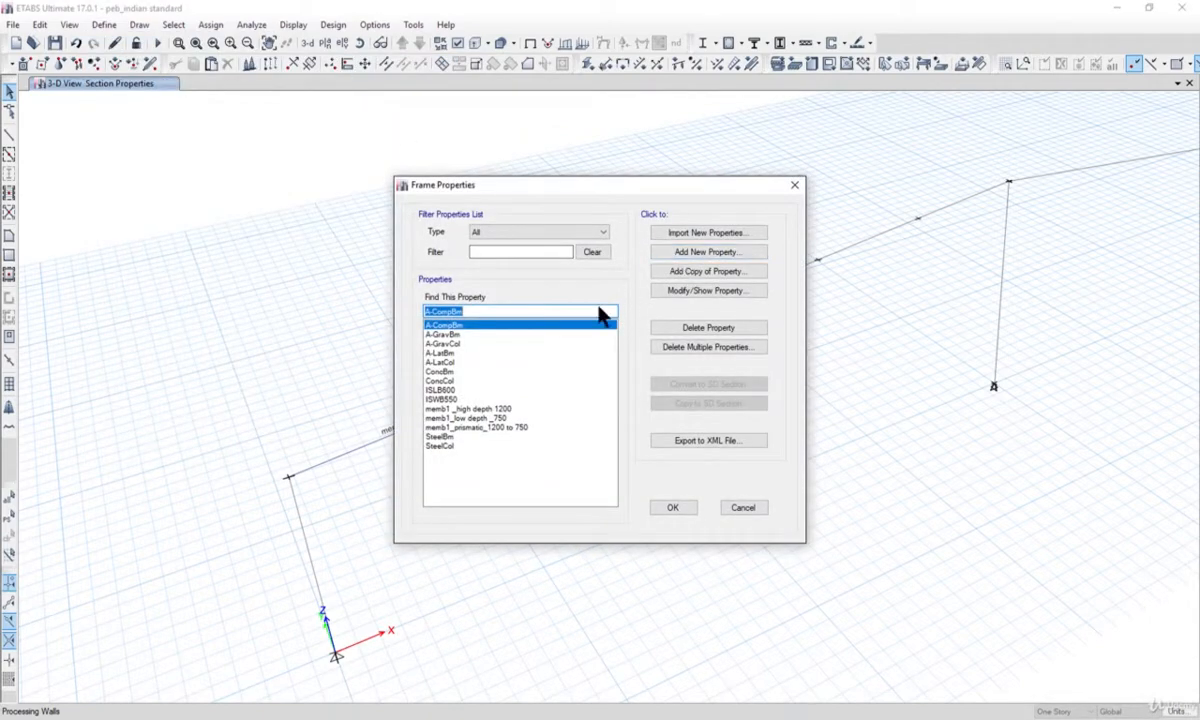
click(495, 417)
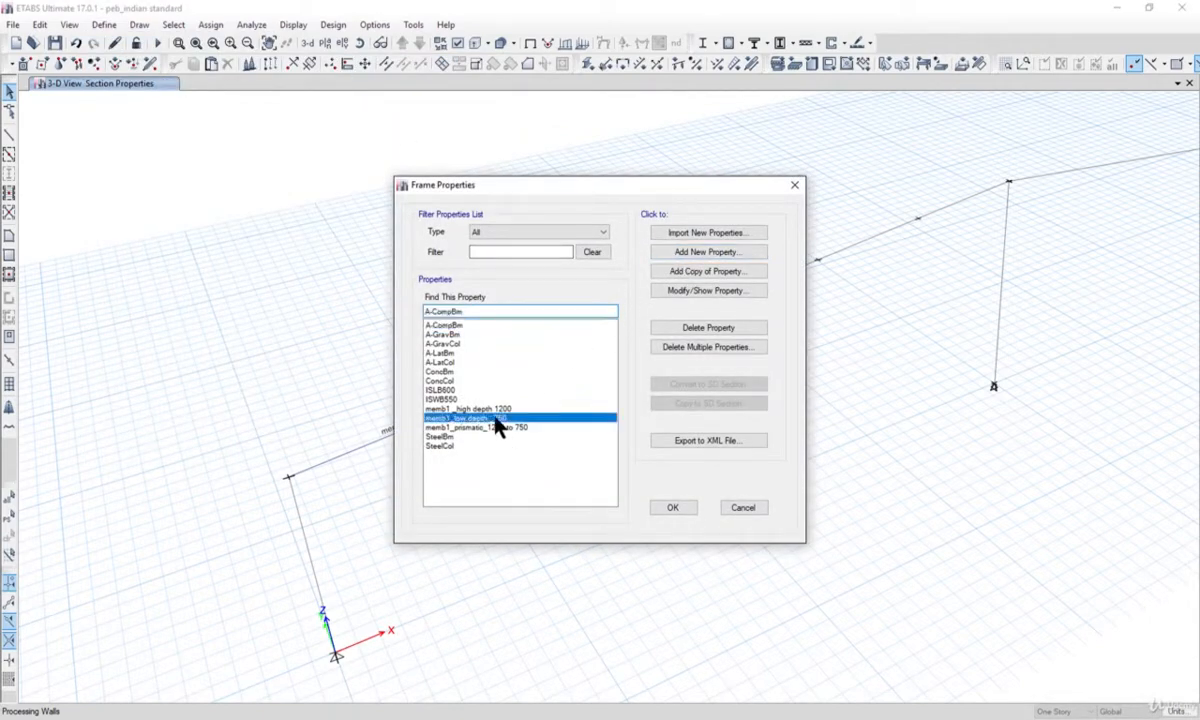
click(703, 272)
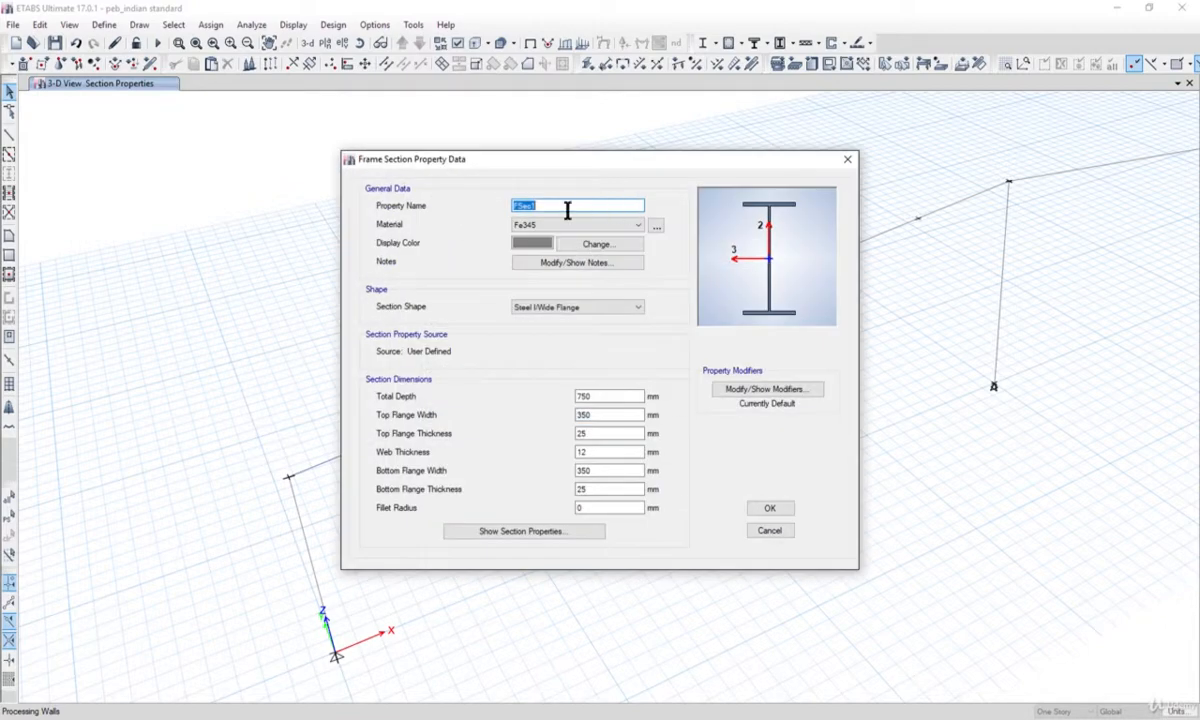
- Name the copied section "memb2_high depth_900", set its total depth to 900 mm and save it
drag(566, 165, 858, 183)
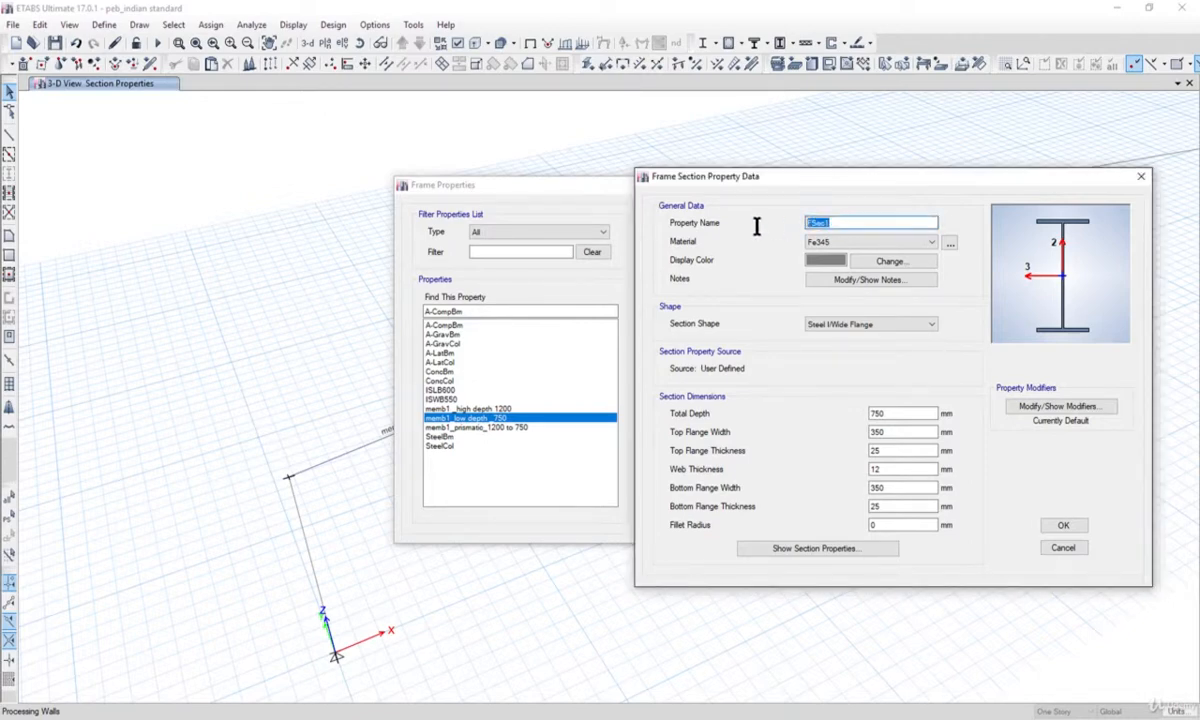
text(memb2_high depth_900)
double_click(876, 413)
text(900)
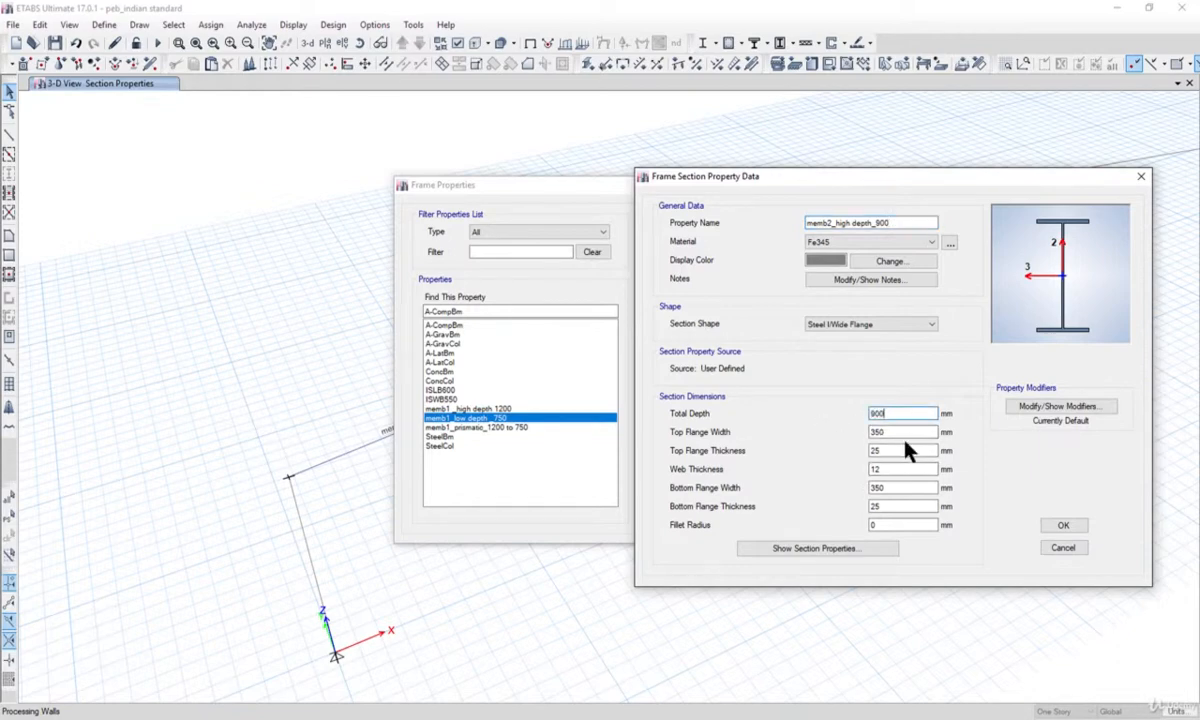
click(906, 432)
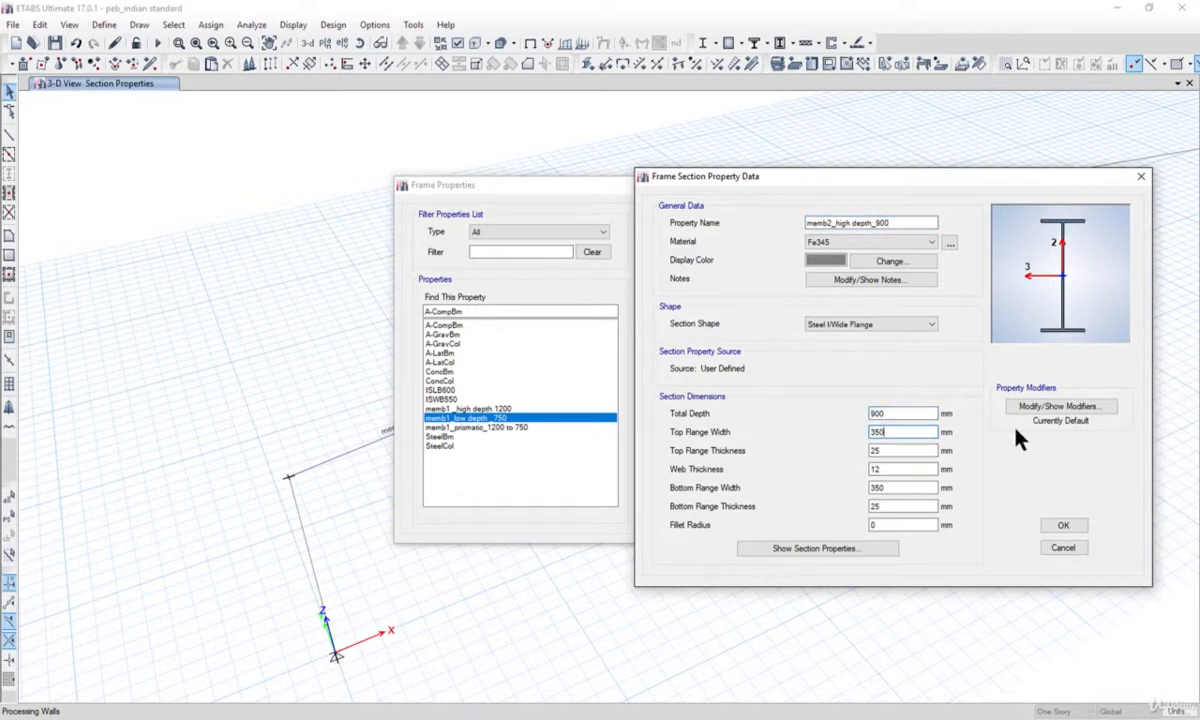
click(1060, 526)
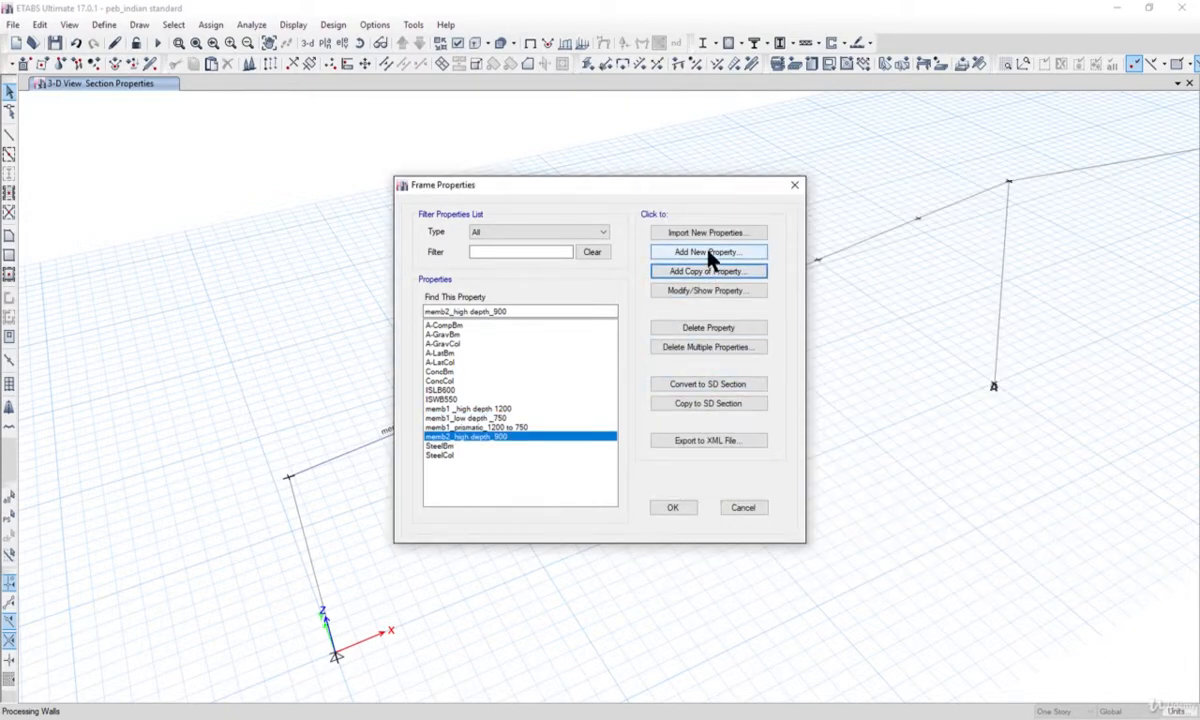
- Add a nonprismatic frame section with start section "memb1_low depth _750" and end section "memb2_high depth_900"
click(709, 255)
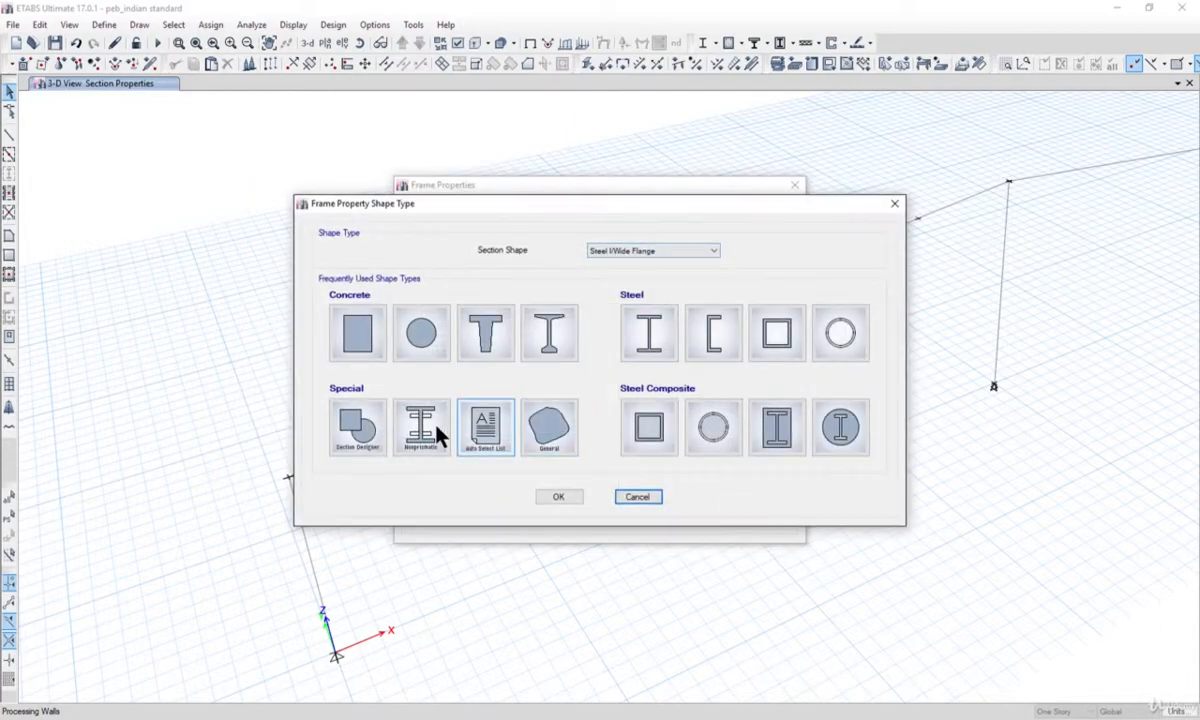
click(428, 432)
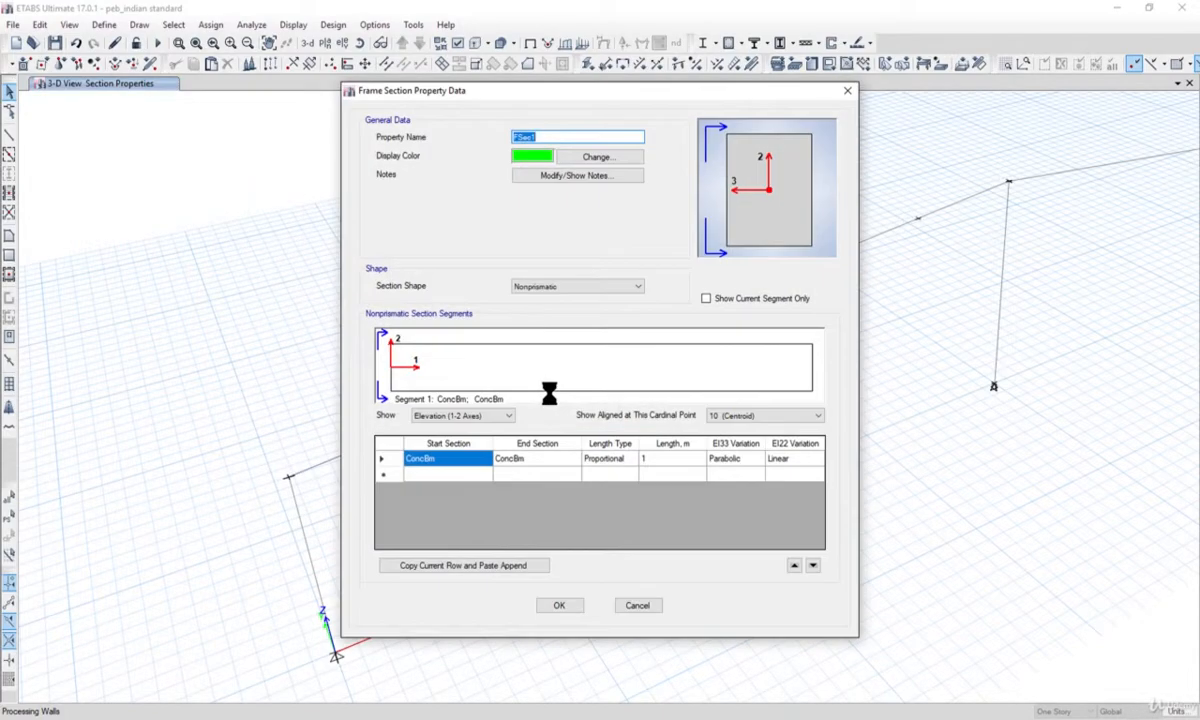
click(471, 459)
click(470, 460)
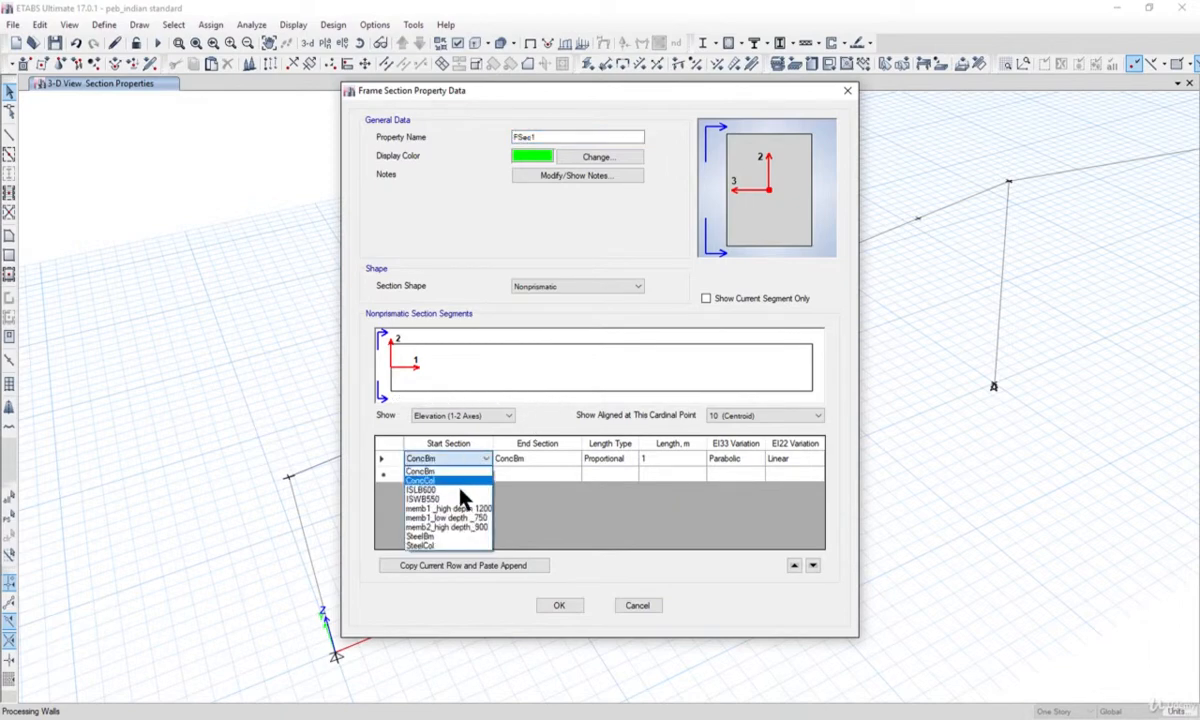
click(466, 518)
click(545, 462)
click(546, 466)
click(546, 467)
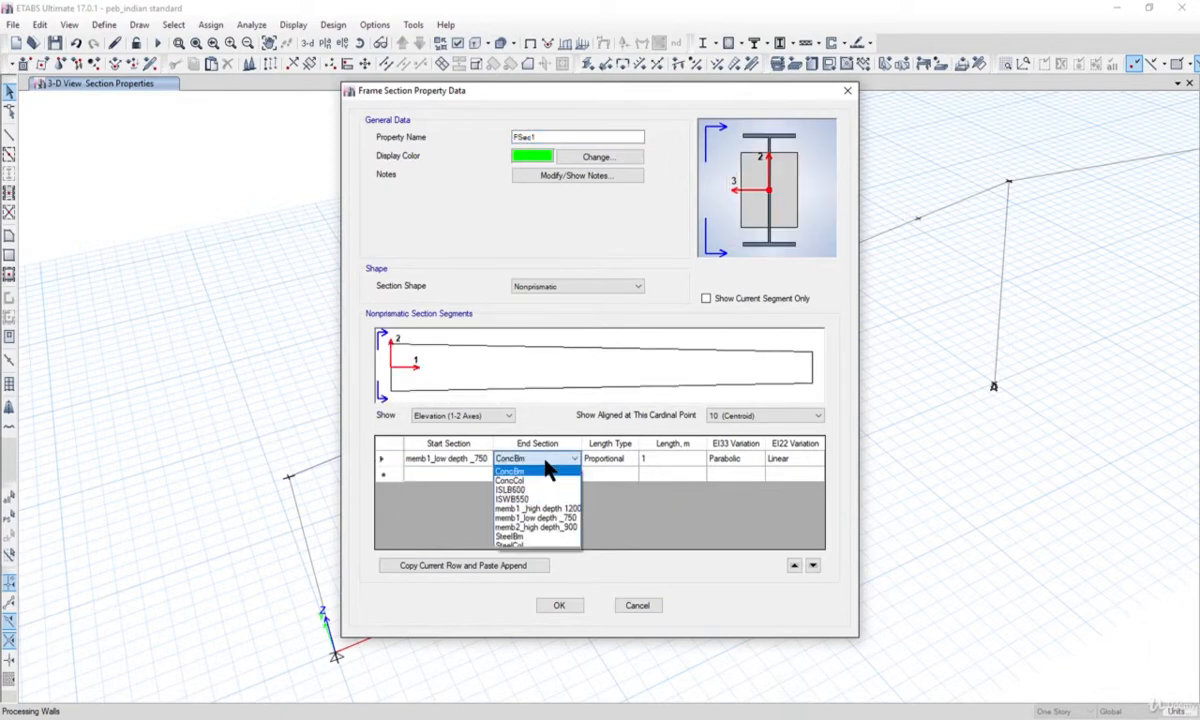
click(543, 527)
click(667, 461)
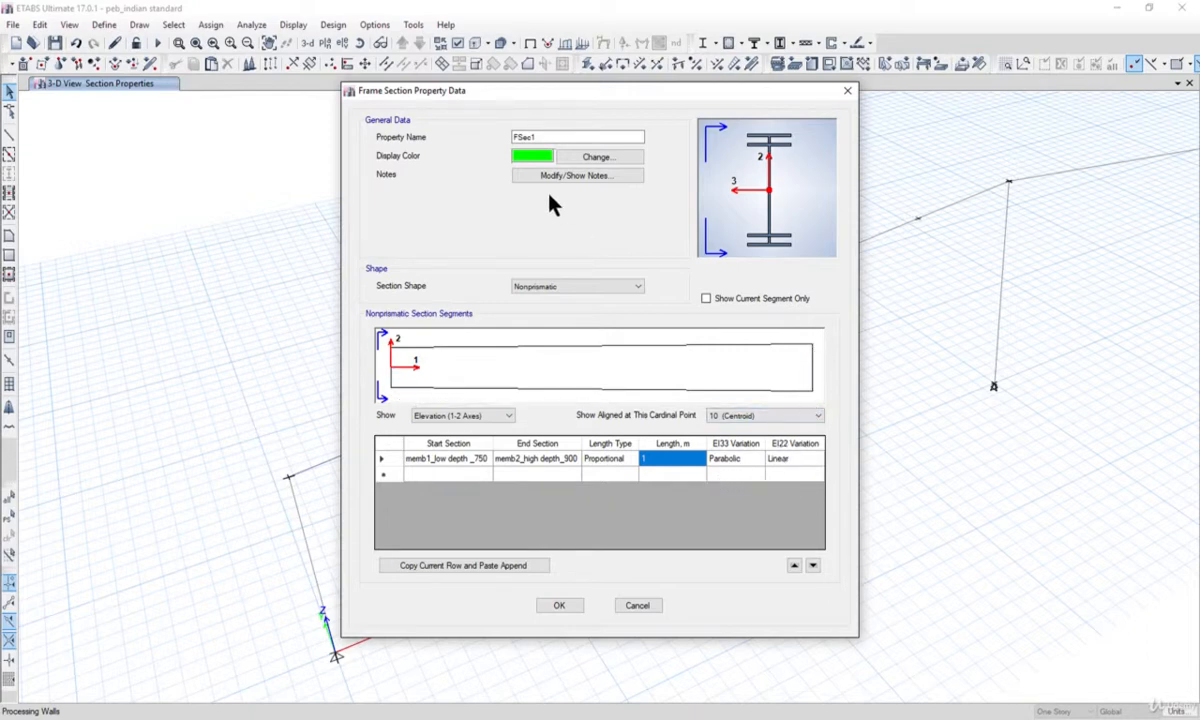
- Name the nonprismatic section "memb2_prismatic_750 to 900", save it and finish defining frame properties
double_click(541, 138)
drag(470, 88, 679, 99)
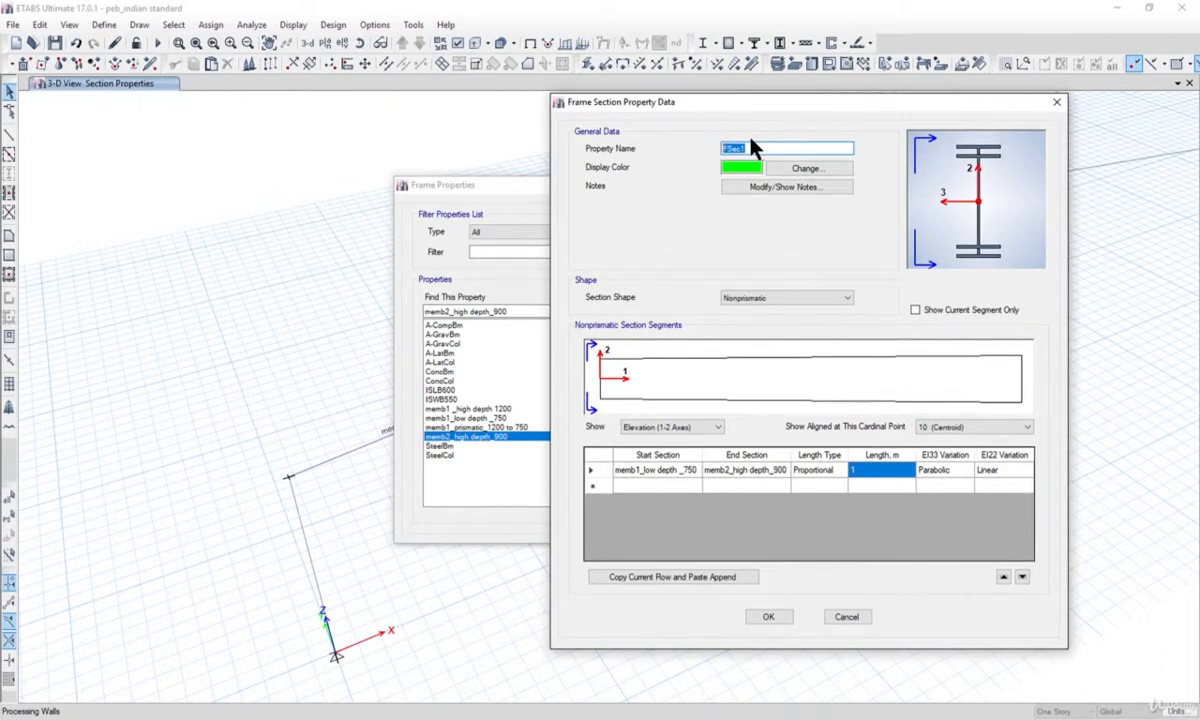
text(memb2_prismatic_750 to 900)
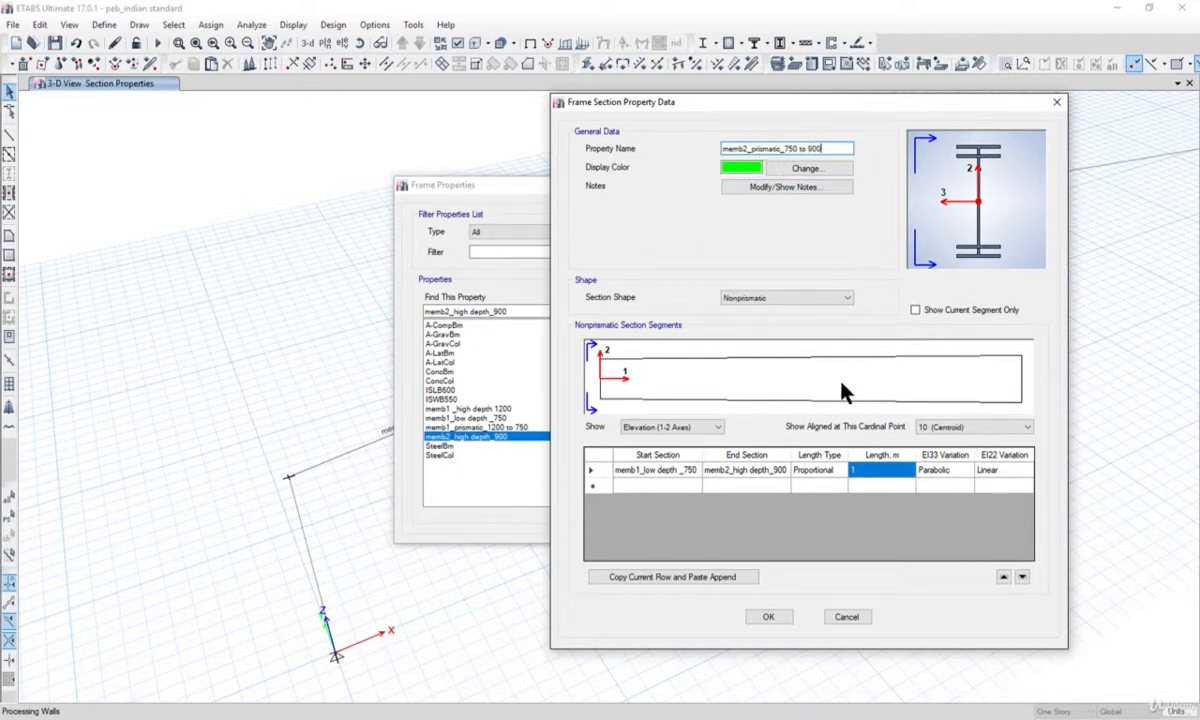
click(768, 617)
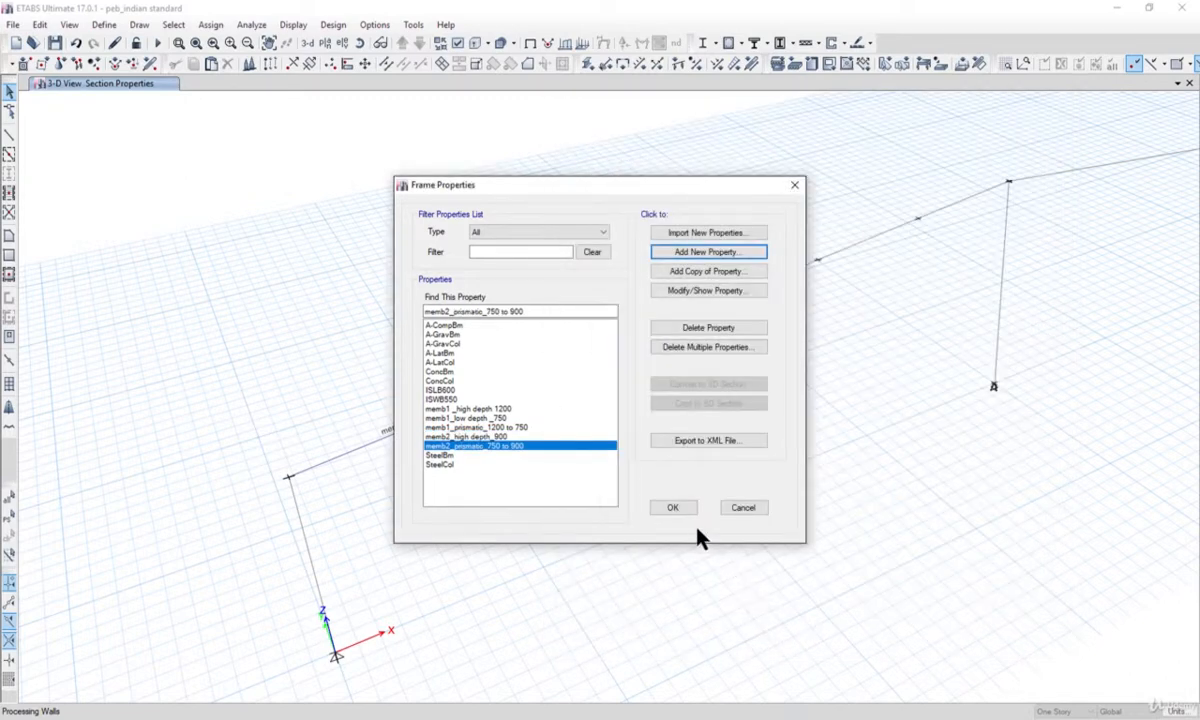
click(672, 508)
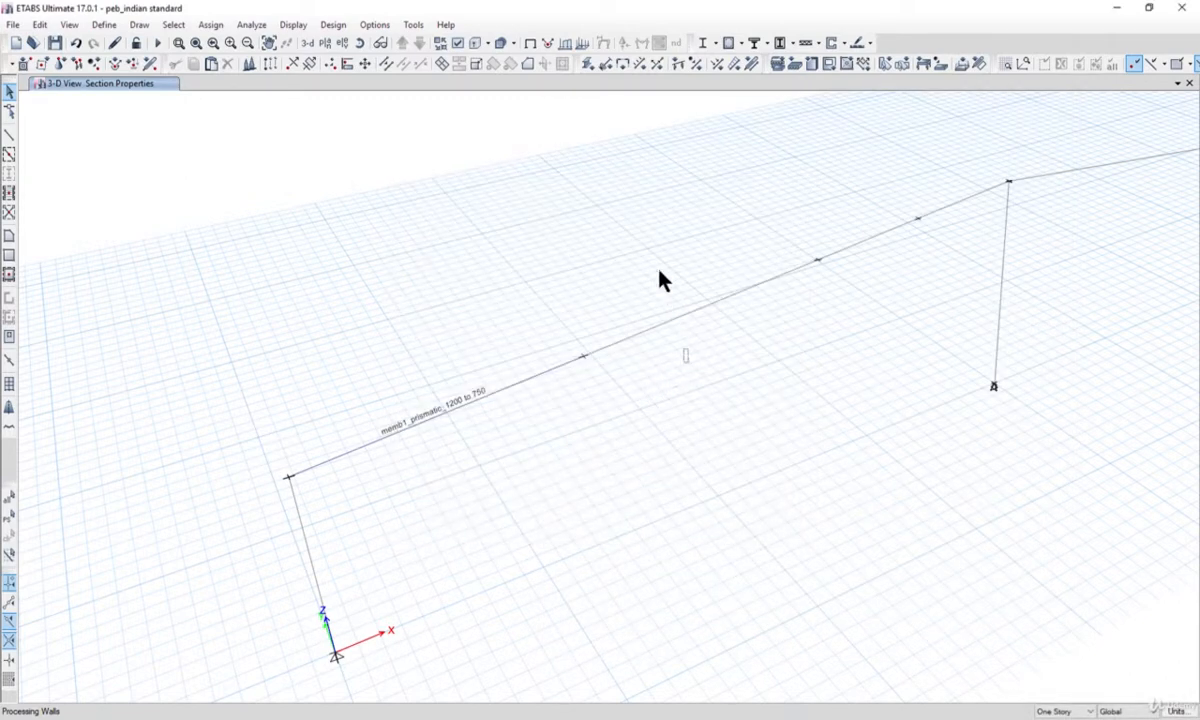
- Assign the section "memb2_prismatic_750 to 900" to the second rafter segment from the eave, keeping the assignment dialog open beside the frame
click(695, 309)
middle_drag(761, 391, 547, 391)
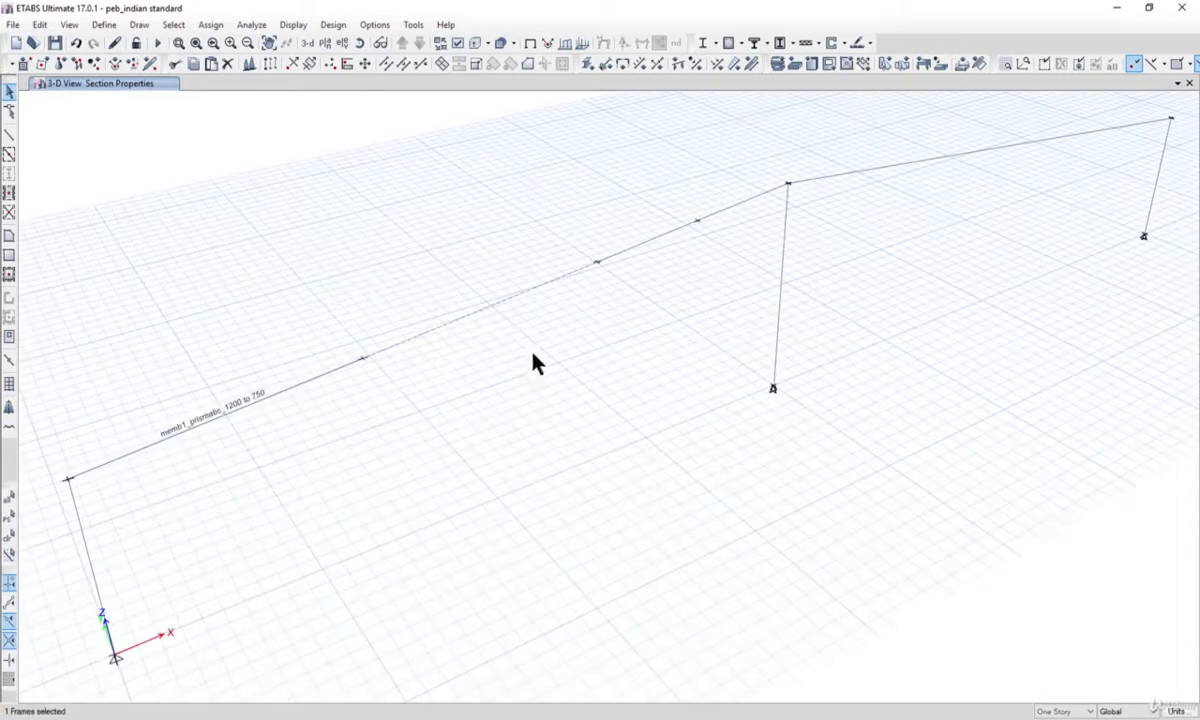
click(210, 25)
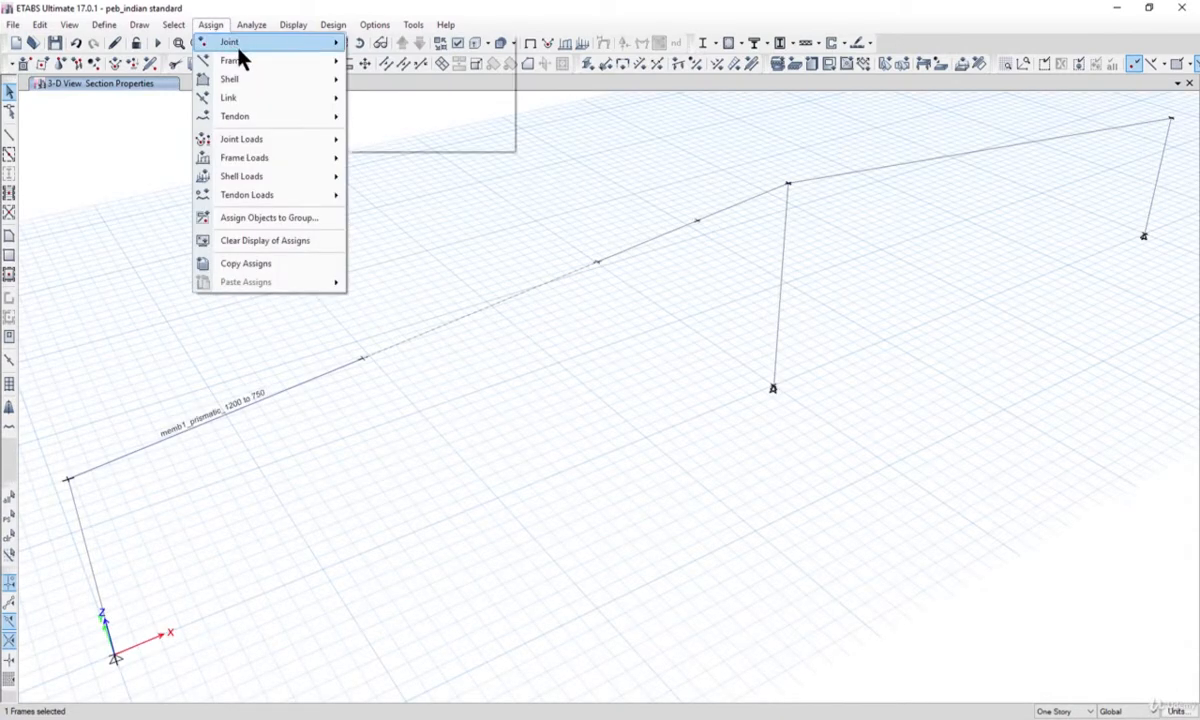
mouse_move(249, 60)
click(398, 60)
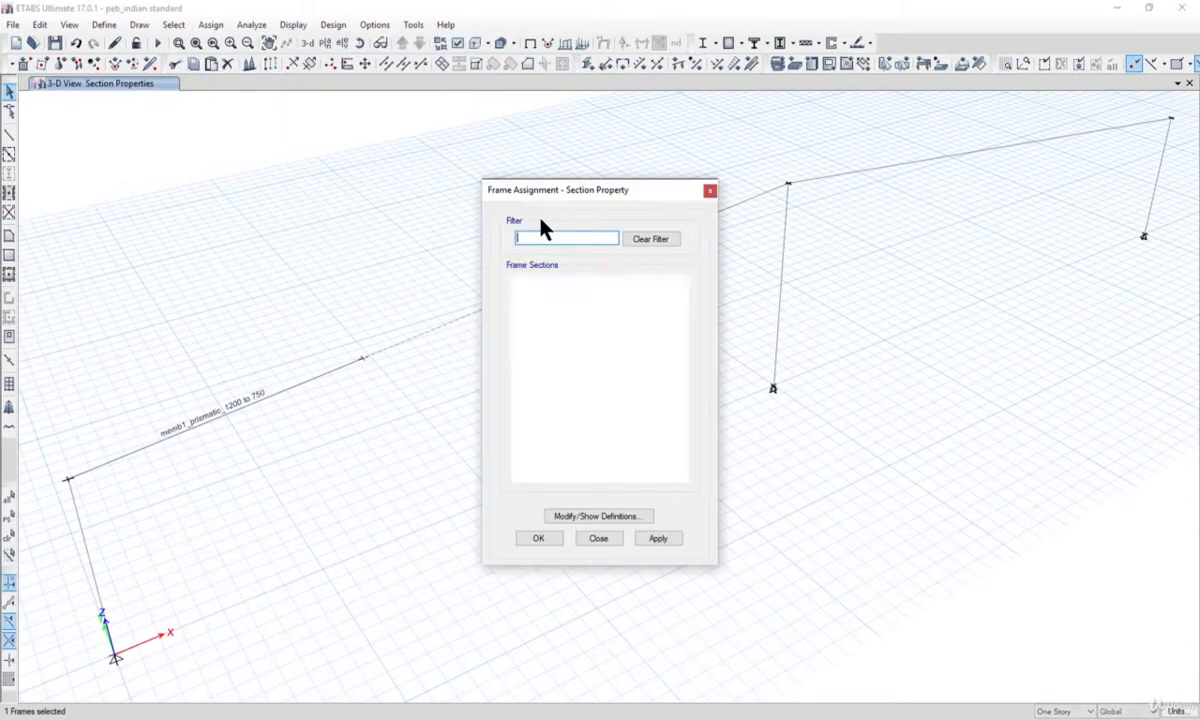
click(588, 401)
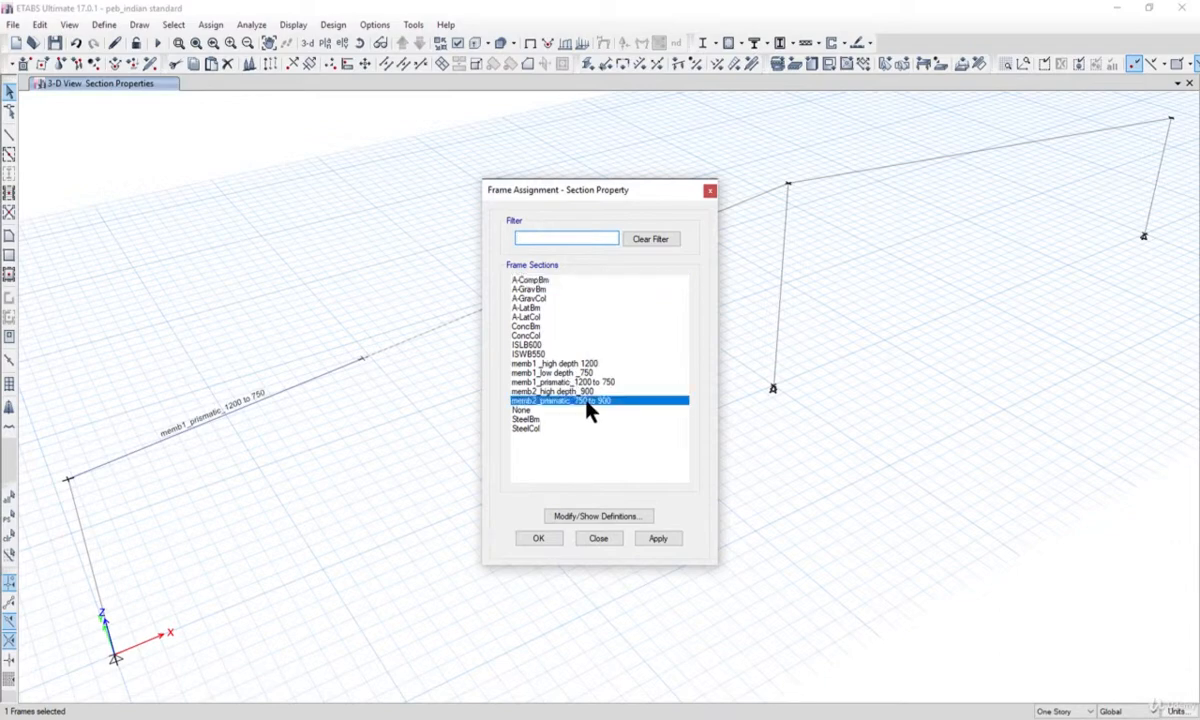
drag(587, 192, 833, 188)
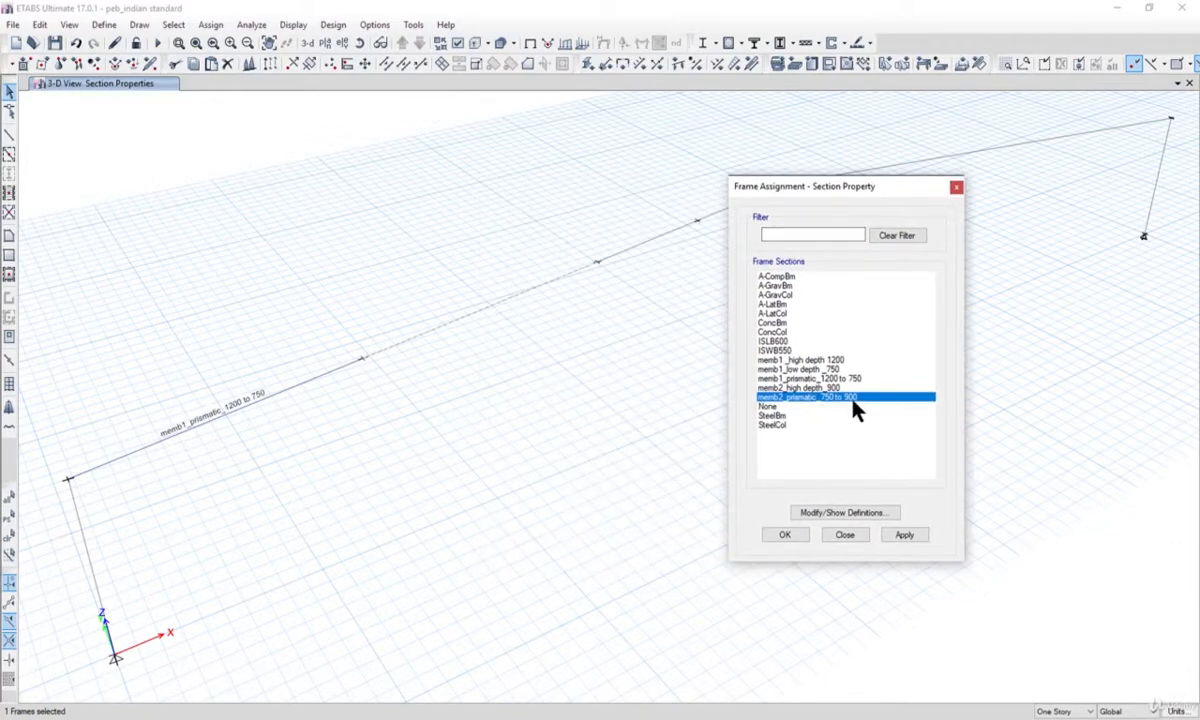
click(901, 538)
drag(836, 188, 946, 216)
- Inspect the two tapered rafter segments in the 3D rendered view, close it, and examine the rafter near the ridge in the Acrobat drawing
click(175, 85)
click(69, 24)
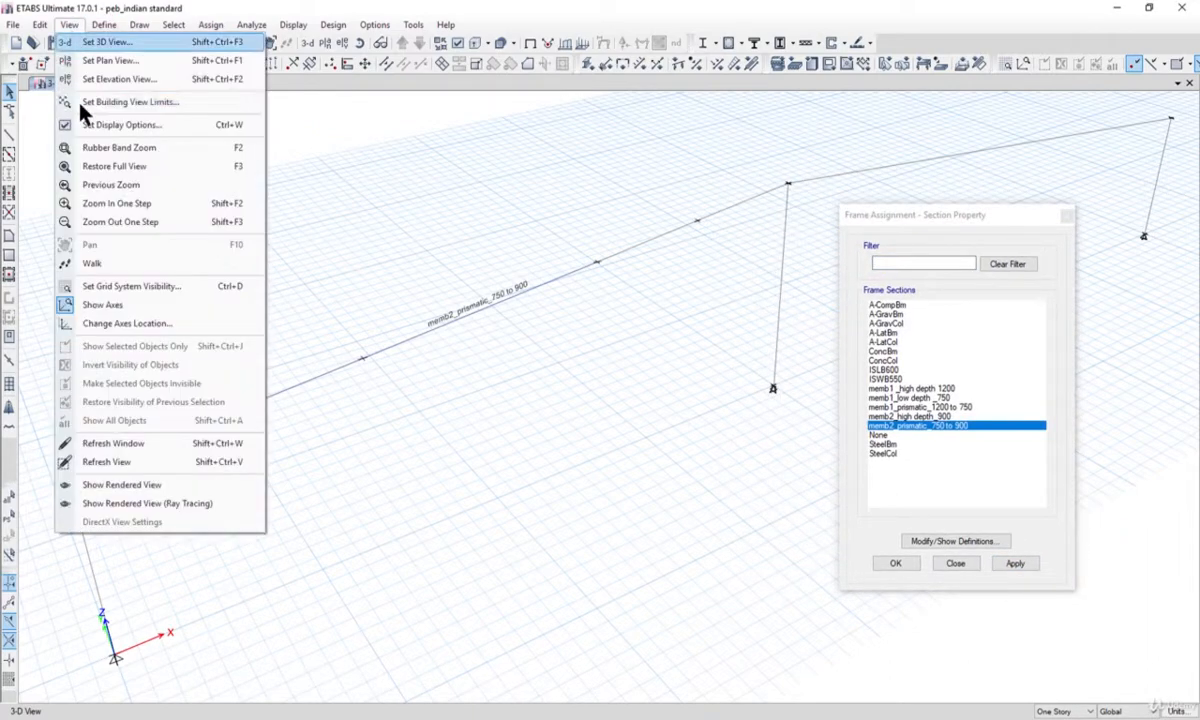
click(176, 487)
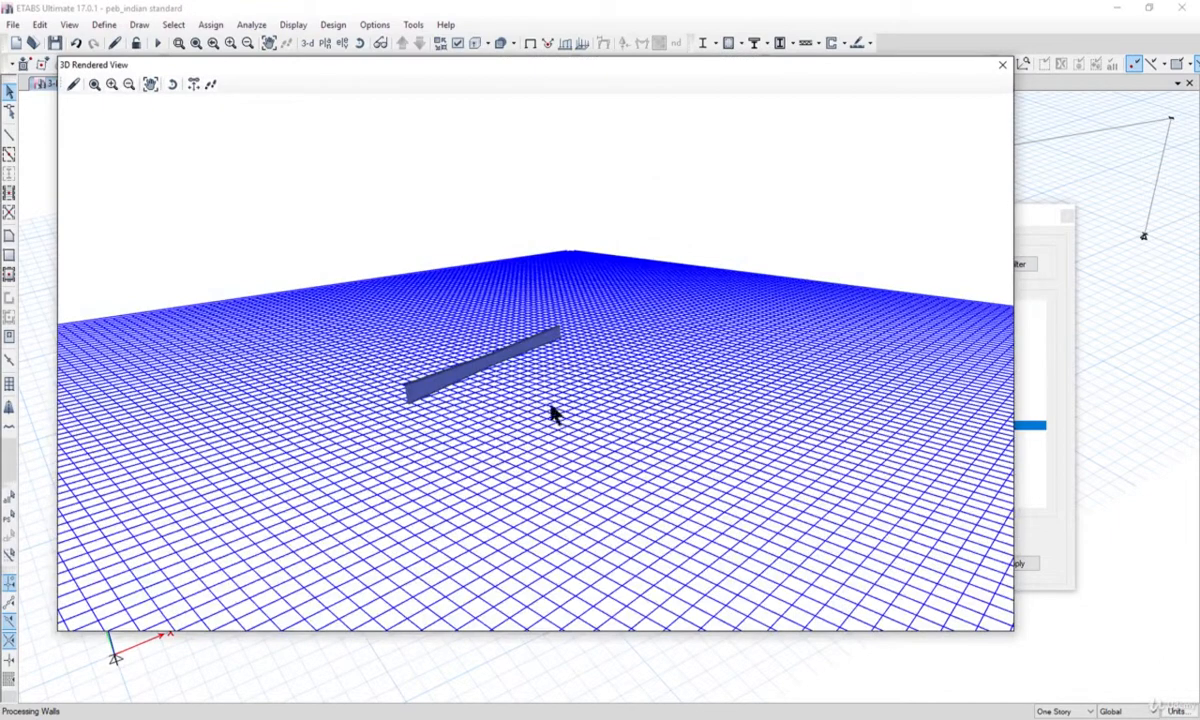
drag(555, 410, 448, 320)
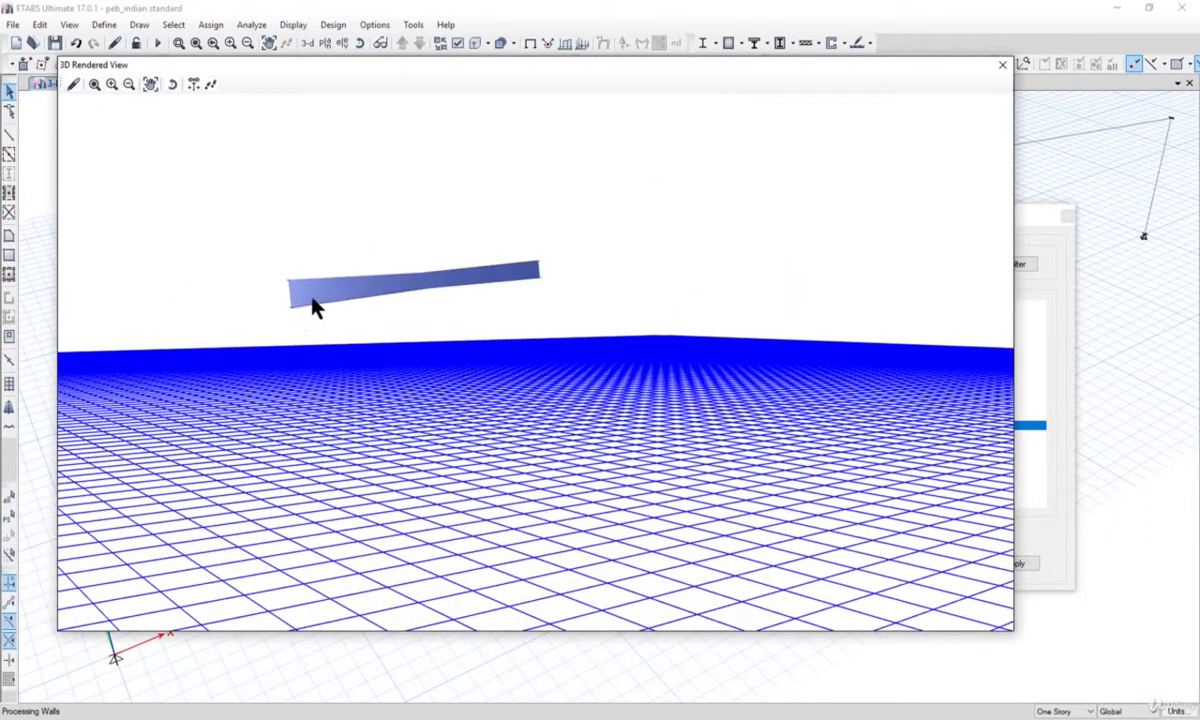
drag(505, 305, 409, 293)
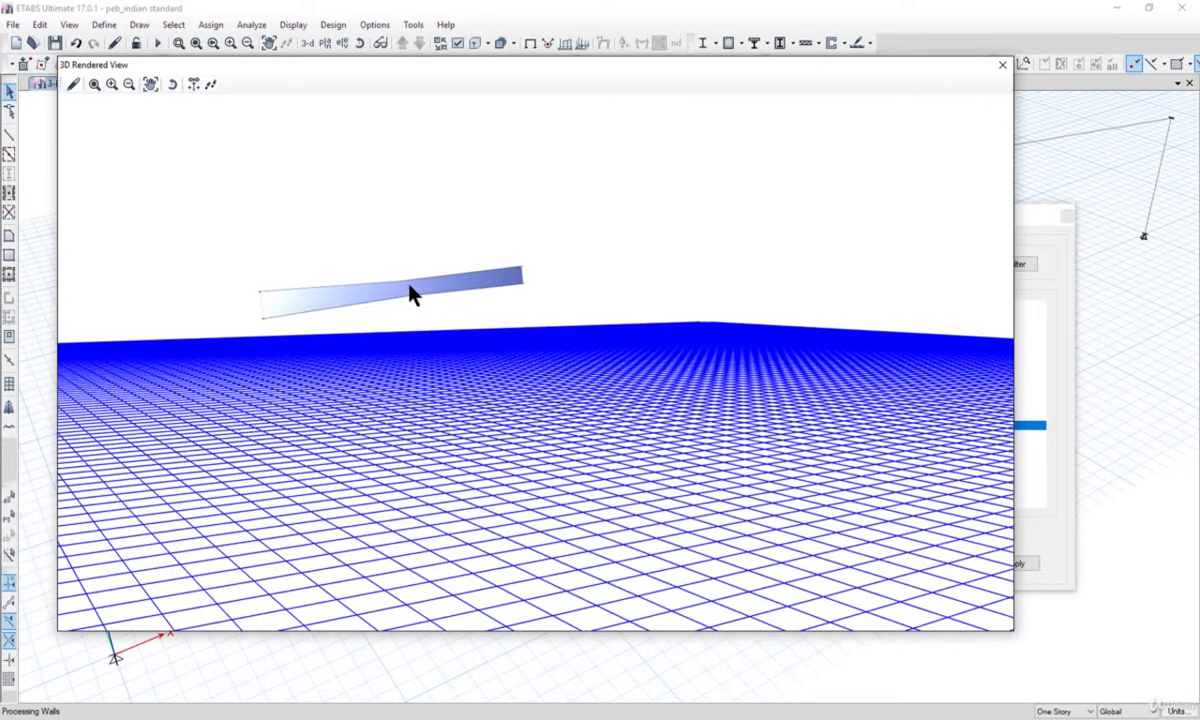
click(1002, 66)
scroll(640, 332, up, 3)
middle_drag(640, 332, 454, 360)
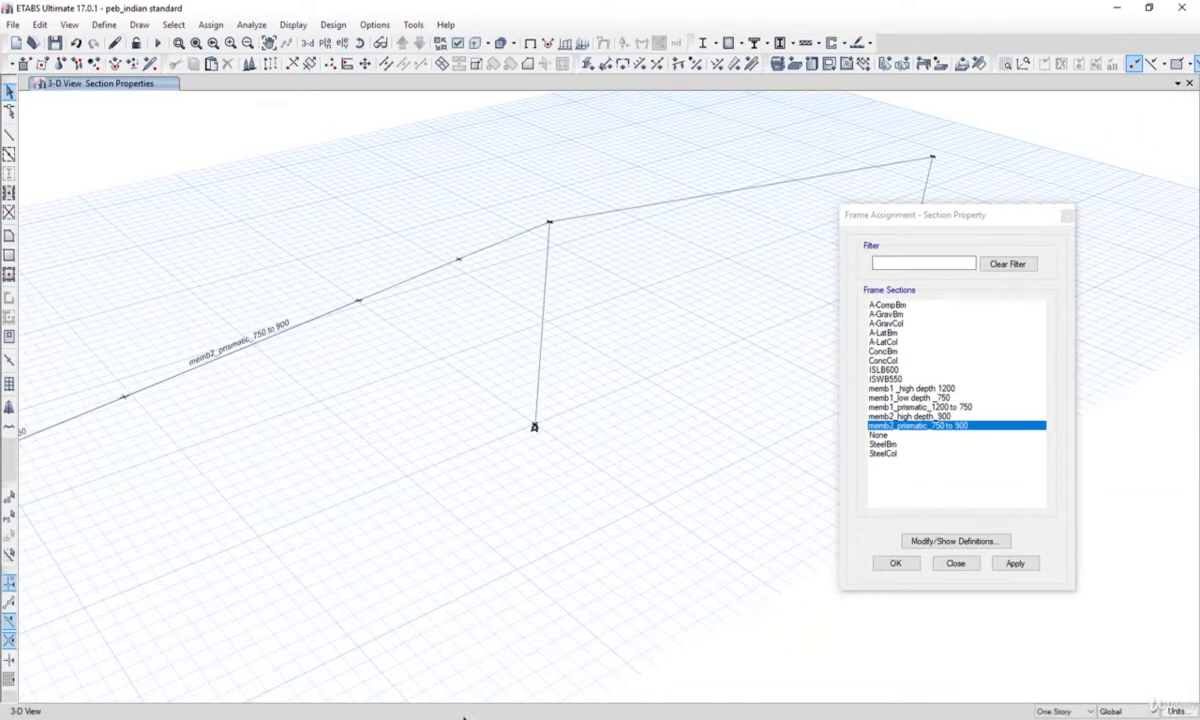
click(926, 717)
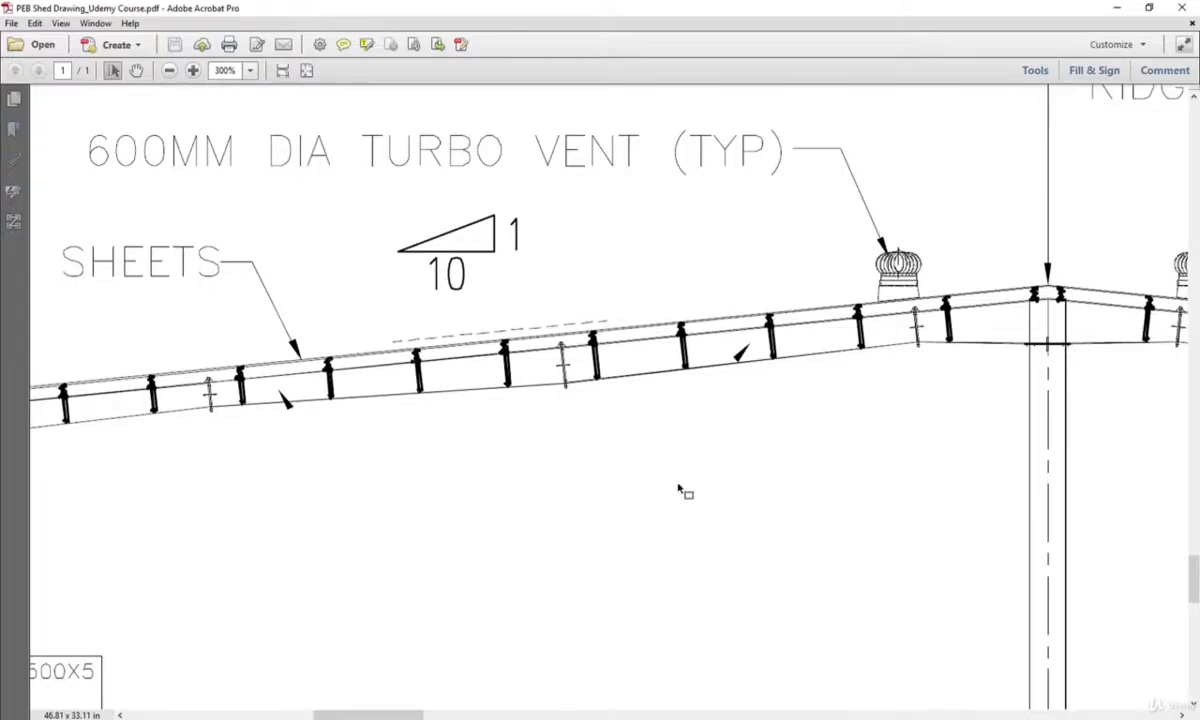
scroll(725, 435, right, 5)
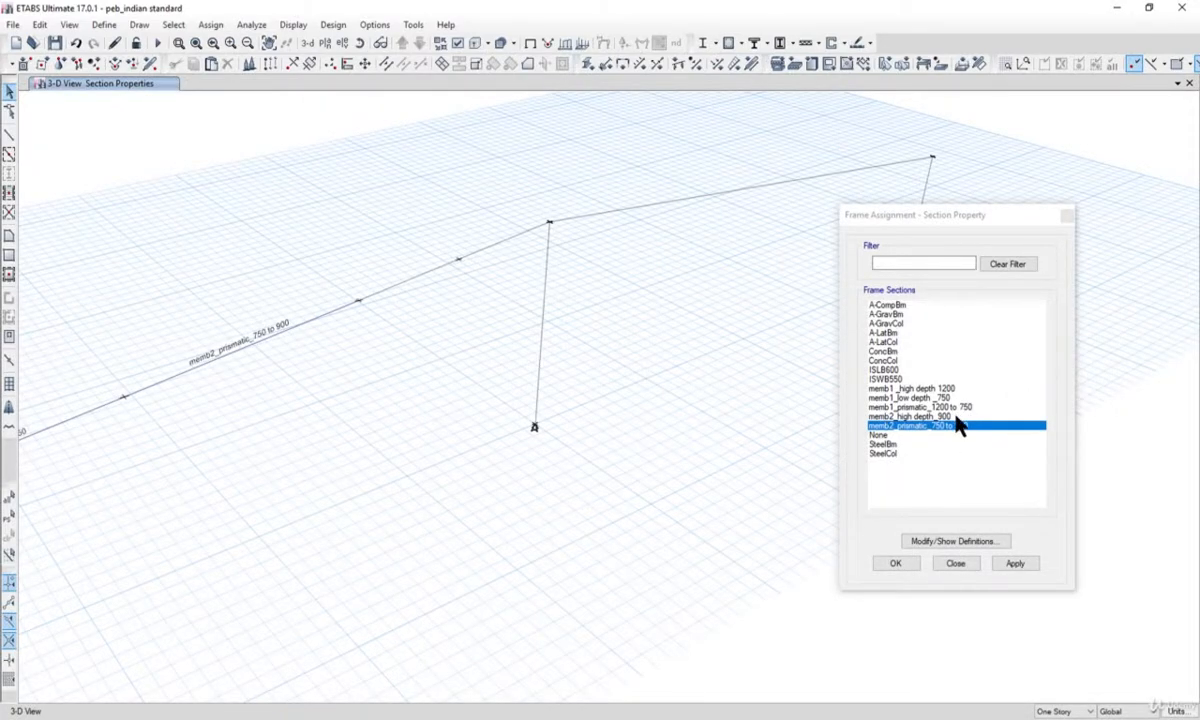
- Add a new nonprismatic frame section named "memb3_prismatic_900 to 750" from the assignment's section definitions
click(964, 541)
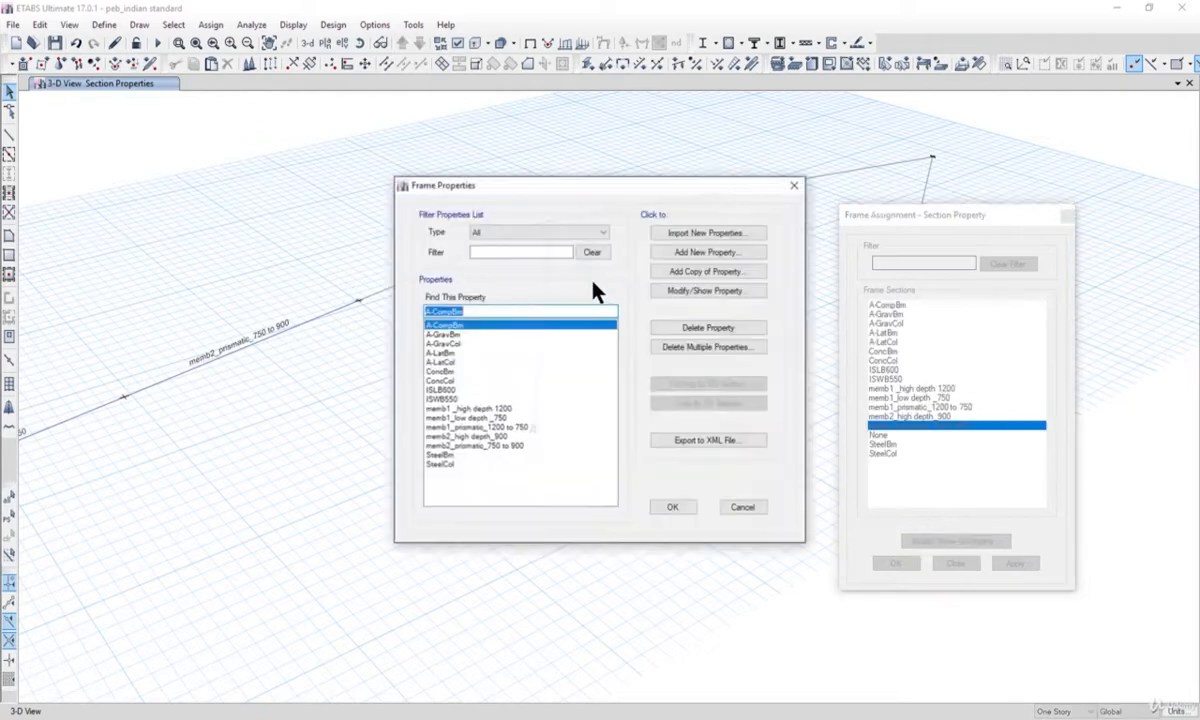
click(698, 258)
click(421, 424)
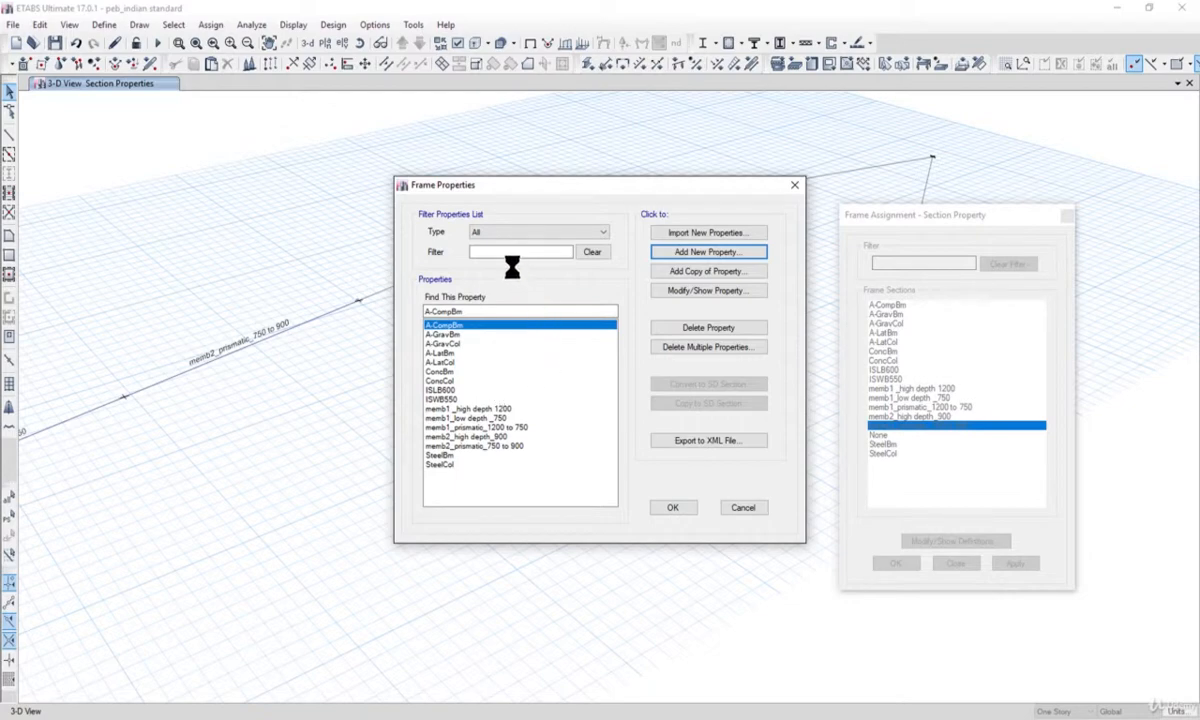
text(memb3_prismatic_900)
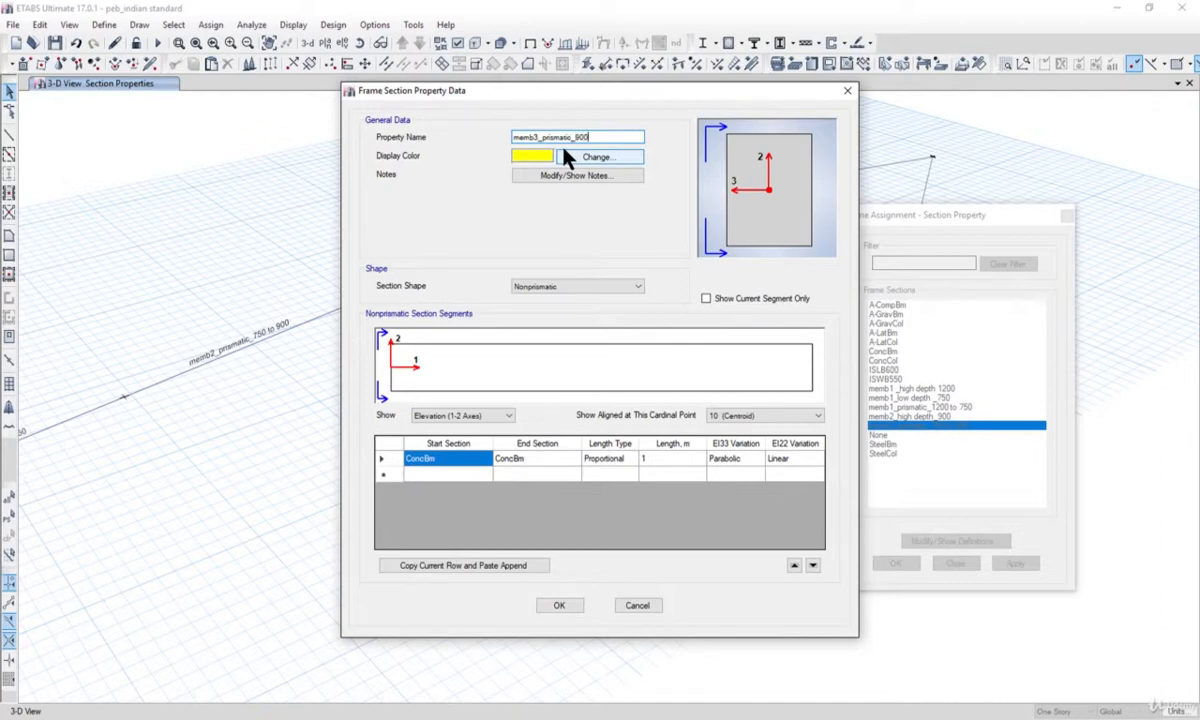
text(750)
- Set the start section to "memb2_high depth_900" and the end section to "memb1_low depth _750", then save and finish defining frame properties
click(474, 461)
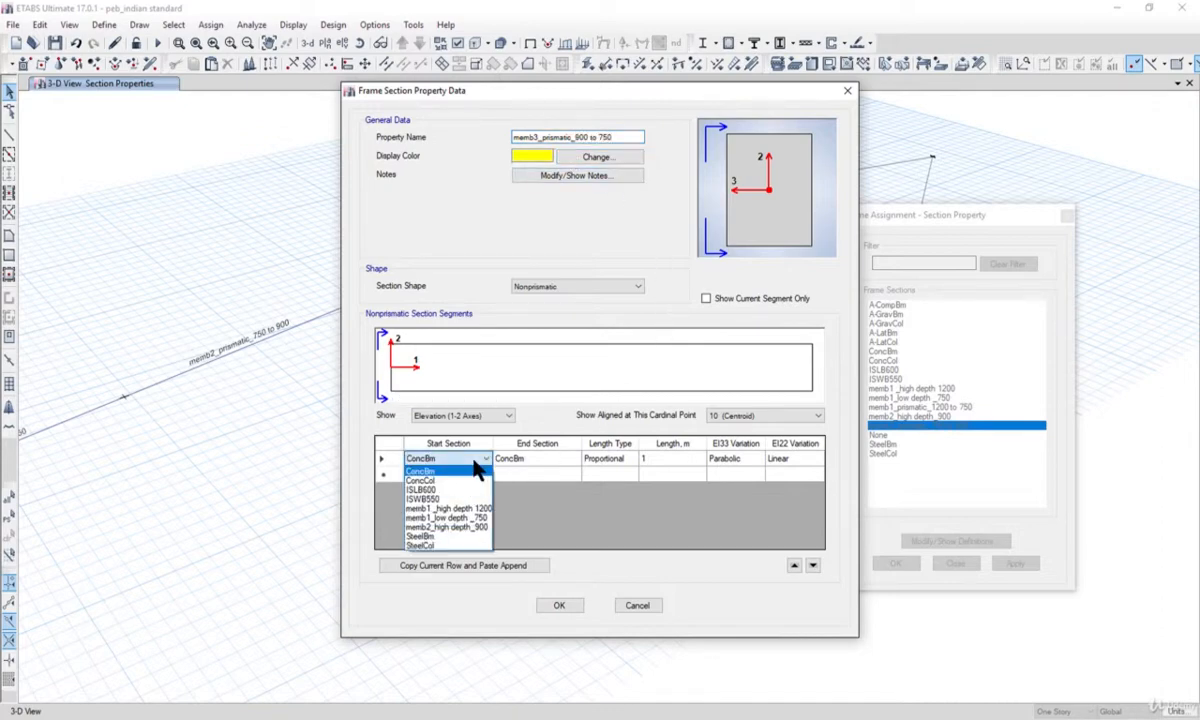
click(475, 529)
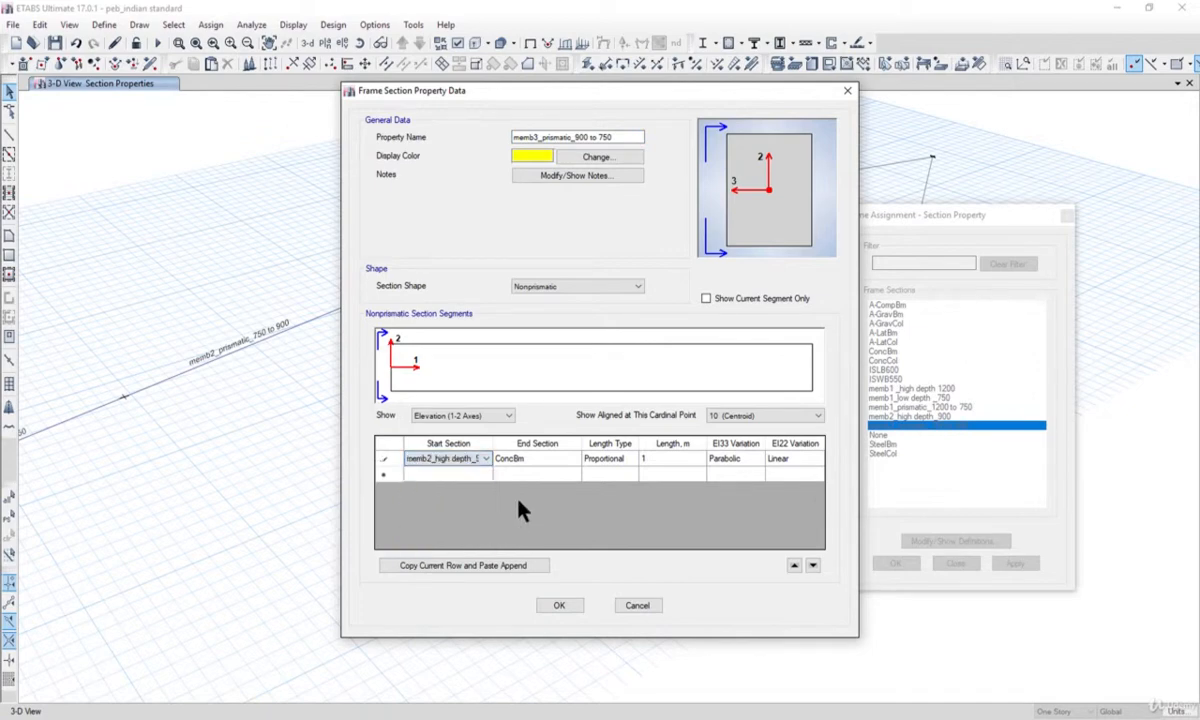
click(531, 461)
click(533, 462)
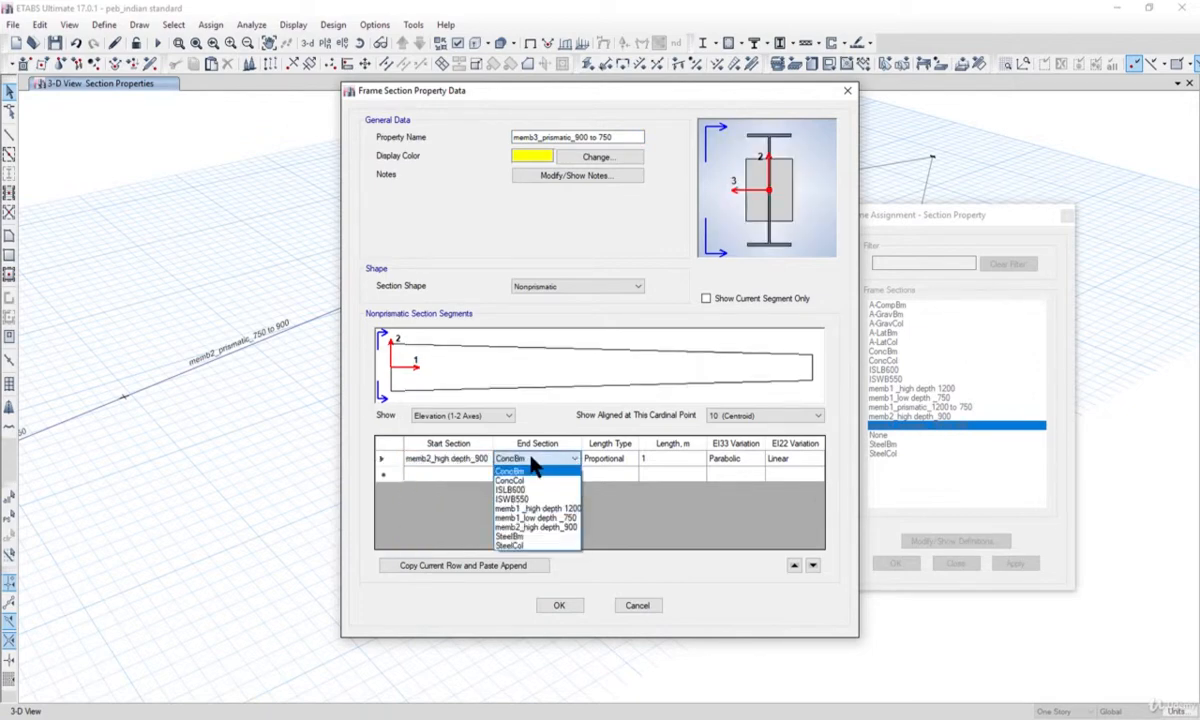
click(541, 519)
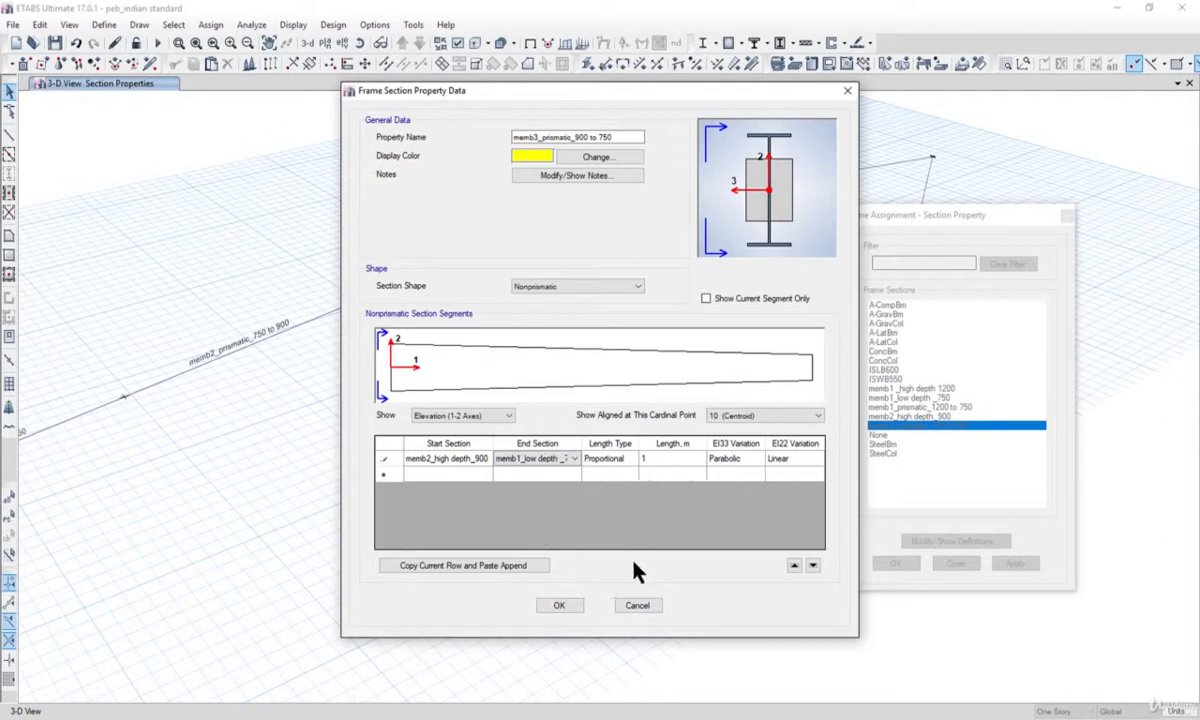
click(695, 378)
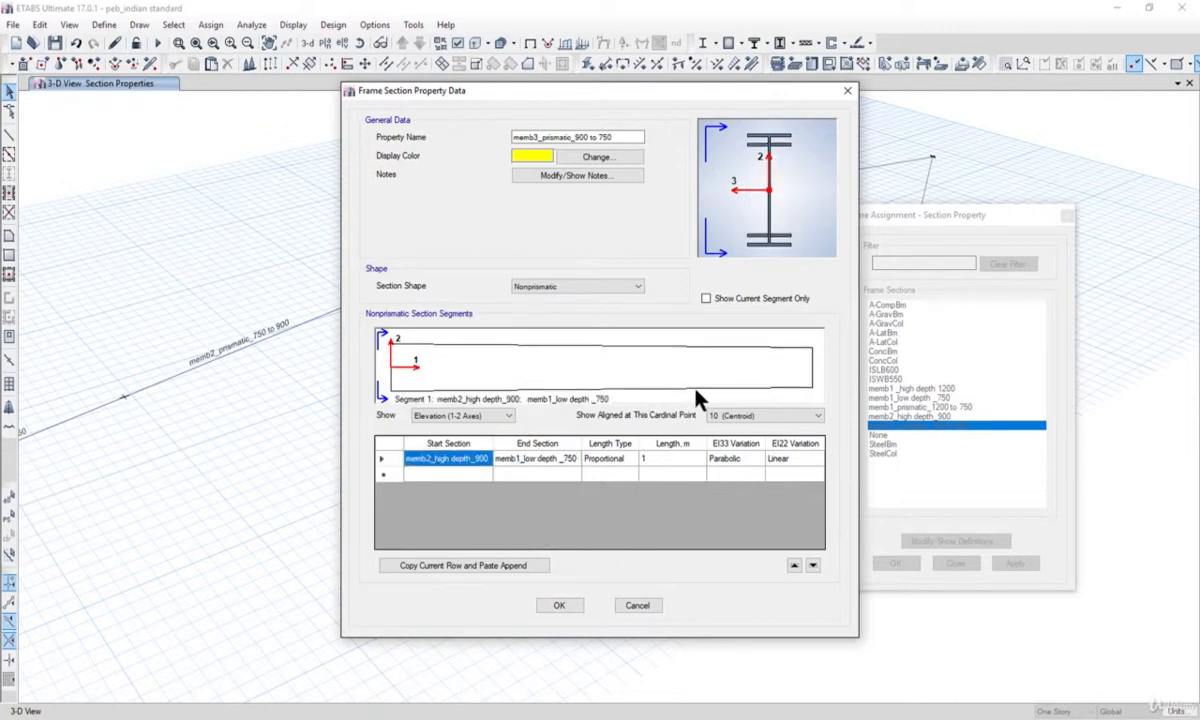
click(562, 607)
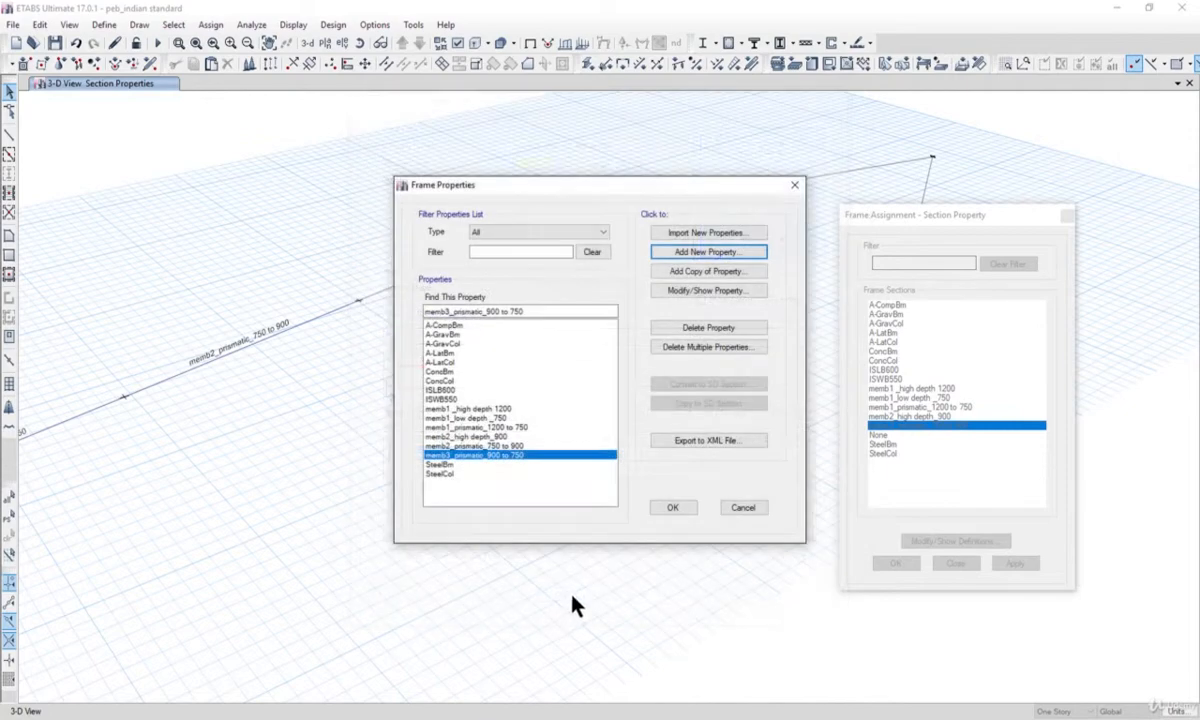
click(672, 508)
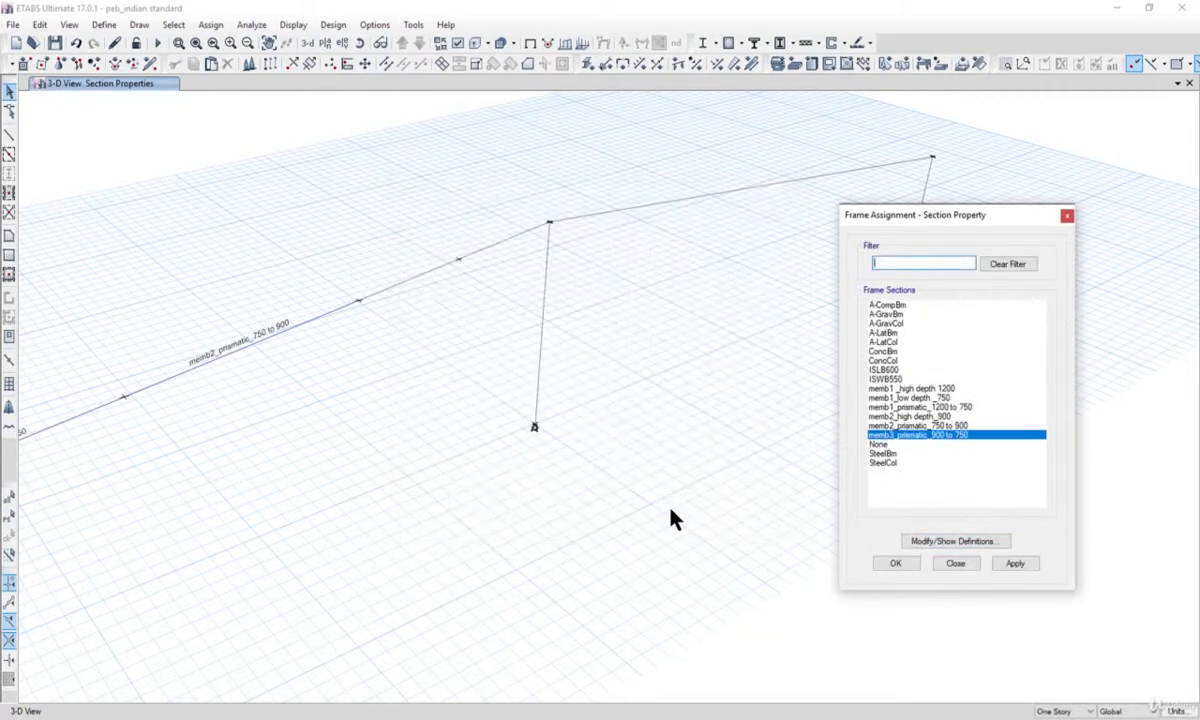
- Assign "memb3_prismatic_900 to 750" to the third rafter segment from the eave and "memb1_low depth _750" to the segment at the ridge
drag(418, 323, 380, 230)
click(1012, 564)
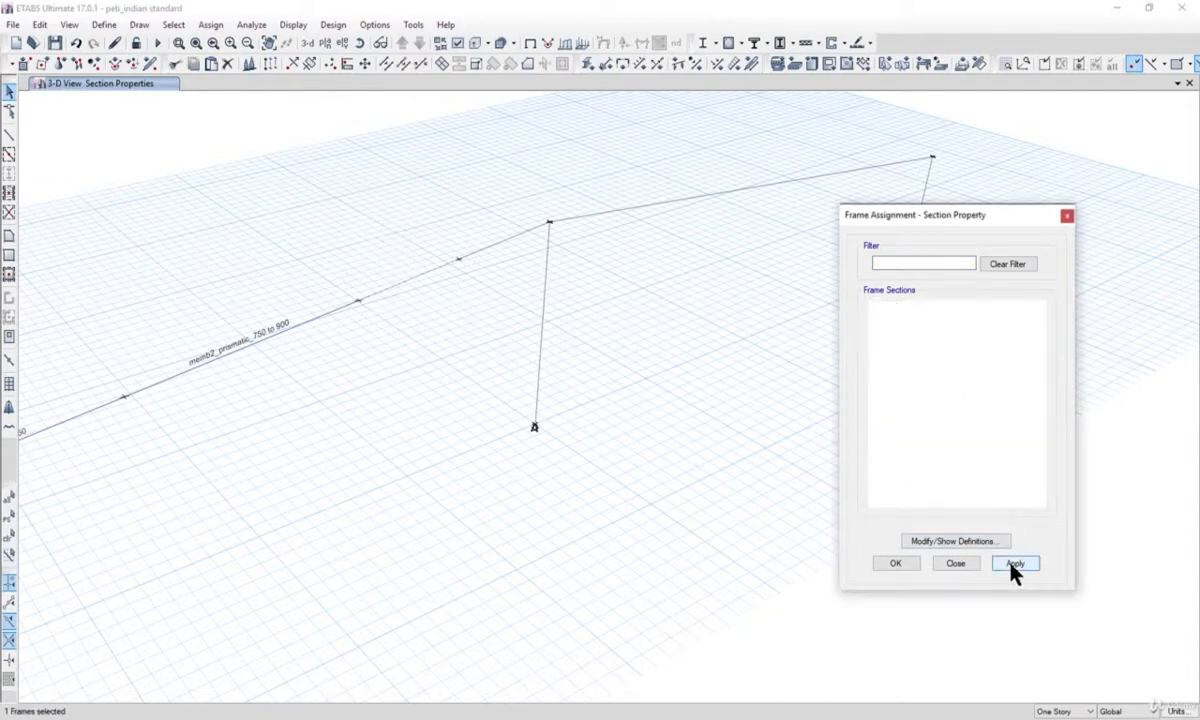
drag(485, 258, 549, 236)
click(936, 398)
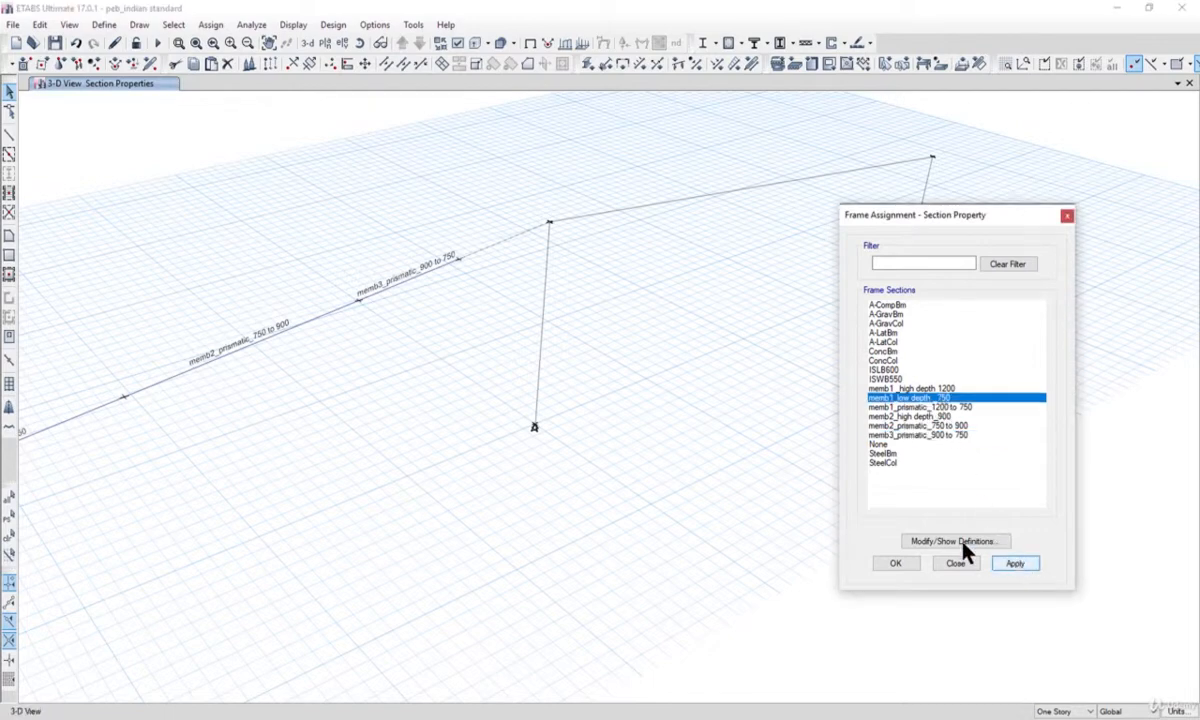
click(1015, 564)
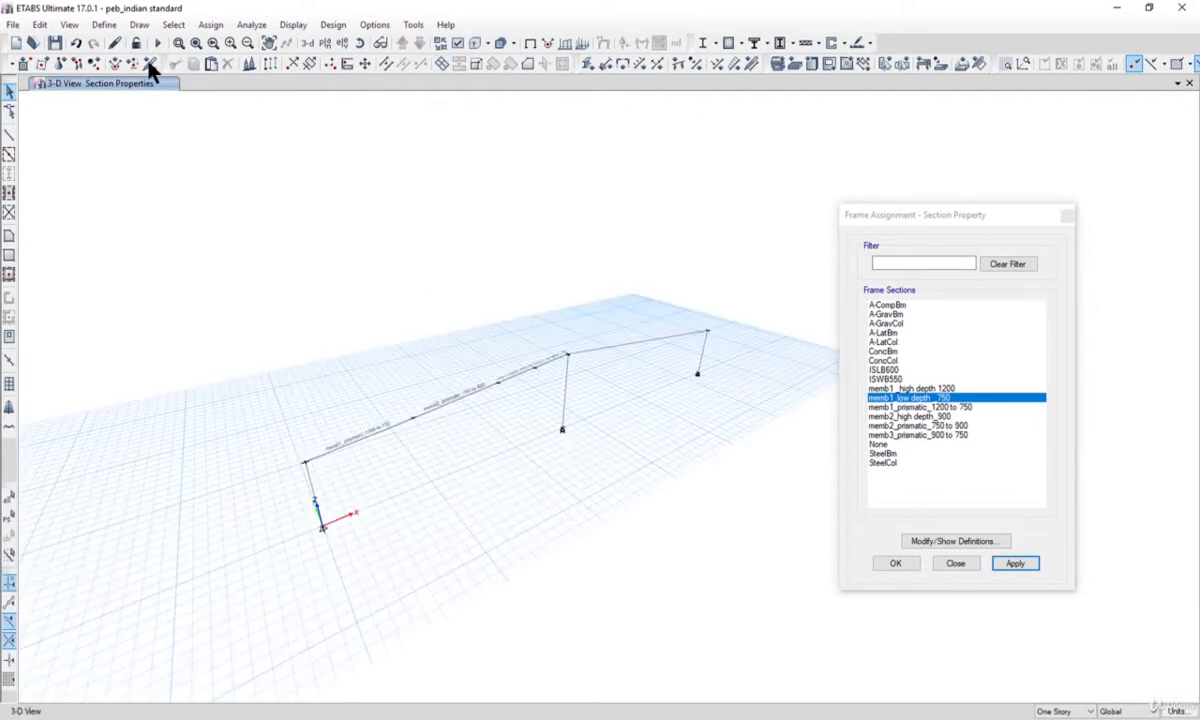
- Inspect the rafter segments in the 3D rendered view, then examine the outer column in the Acrobat drawing and return to ETABS
click(70, 25)
click(193, 487)
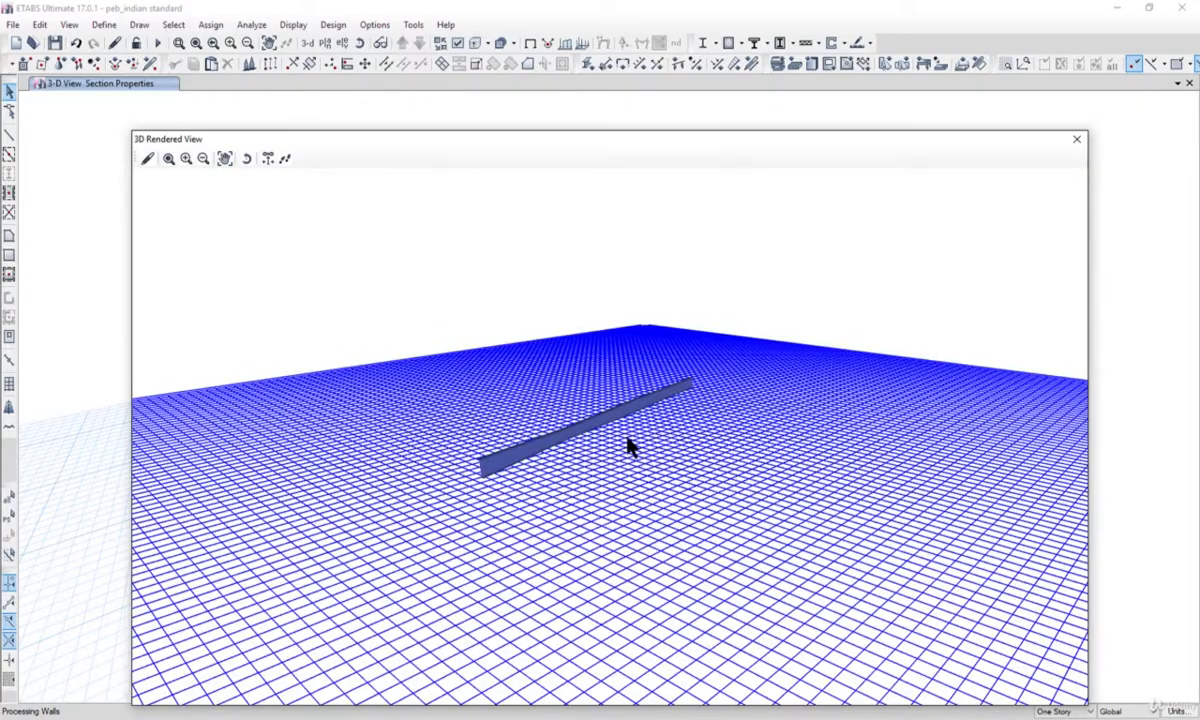
drag(627, 447, 538, 356)
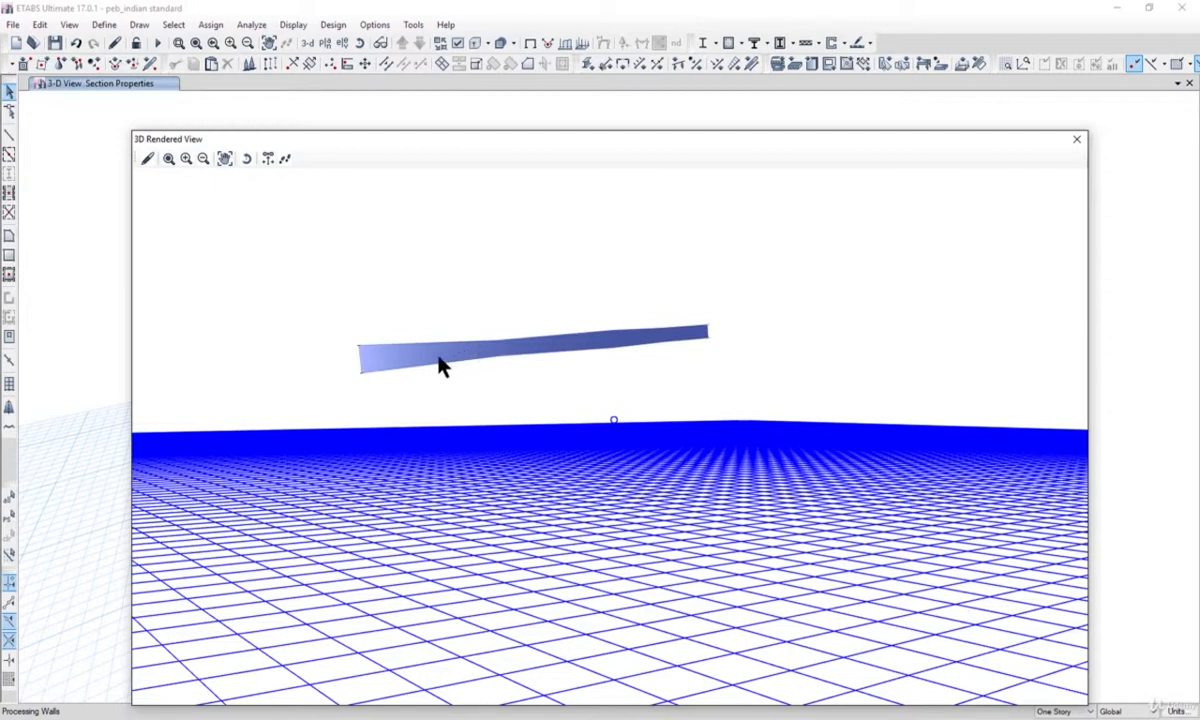
click(1076, 140)
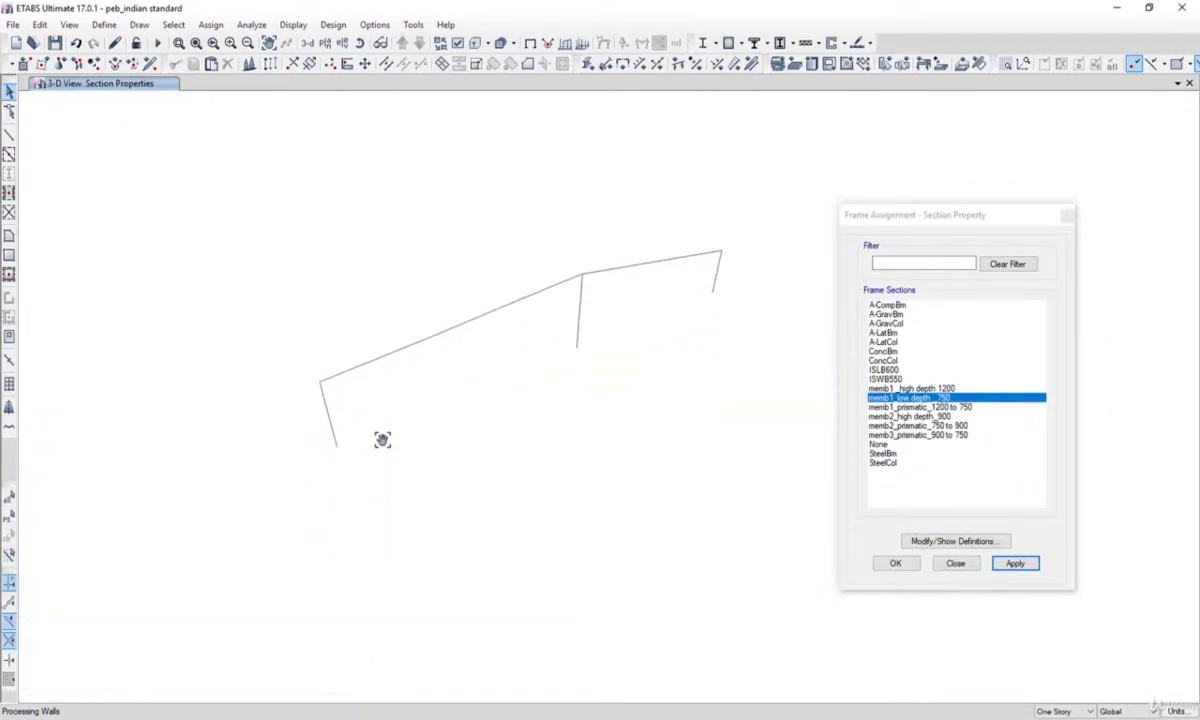
scroll(330, 423, up, 5)
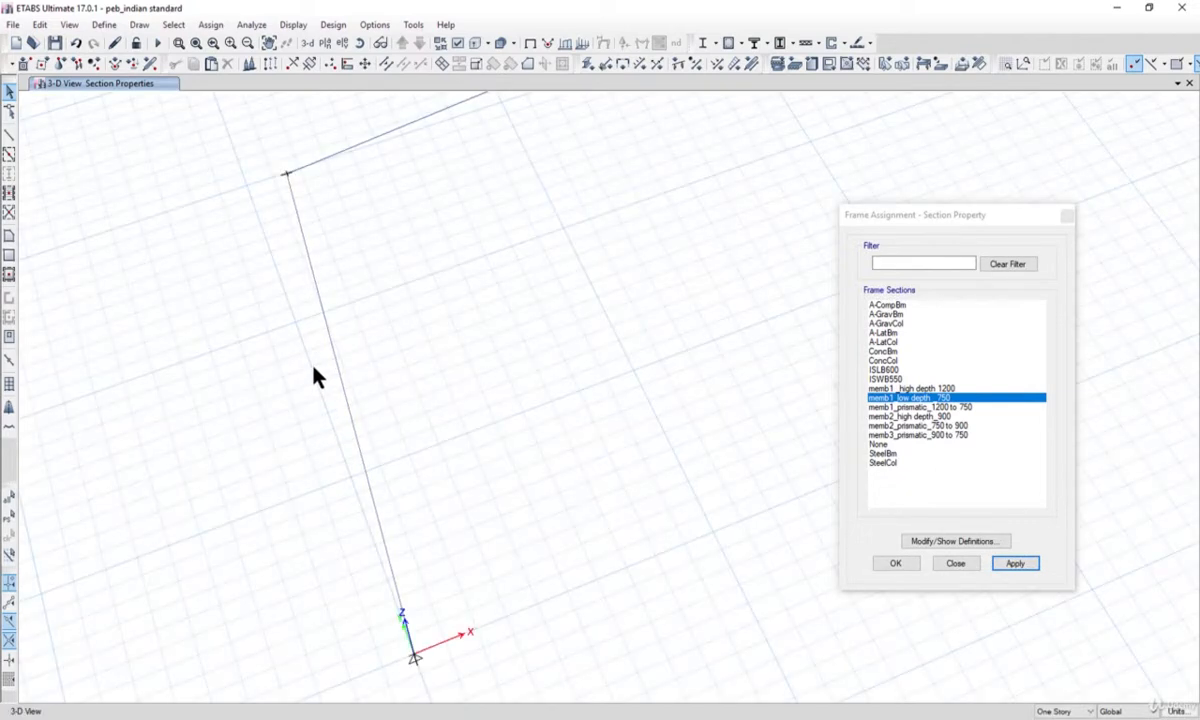
scroll(337, 392, down, 2)
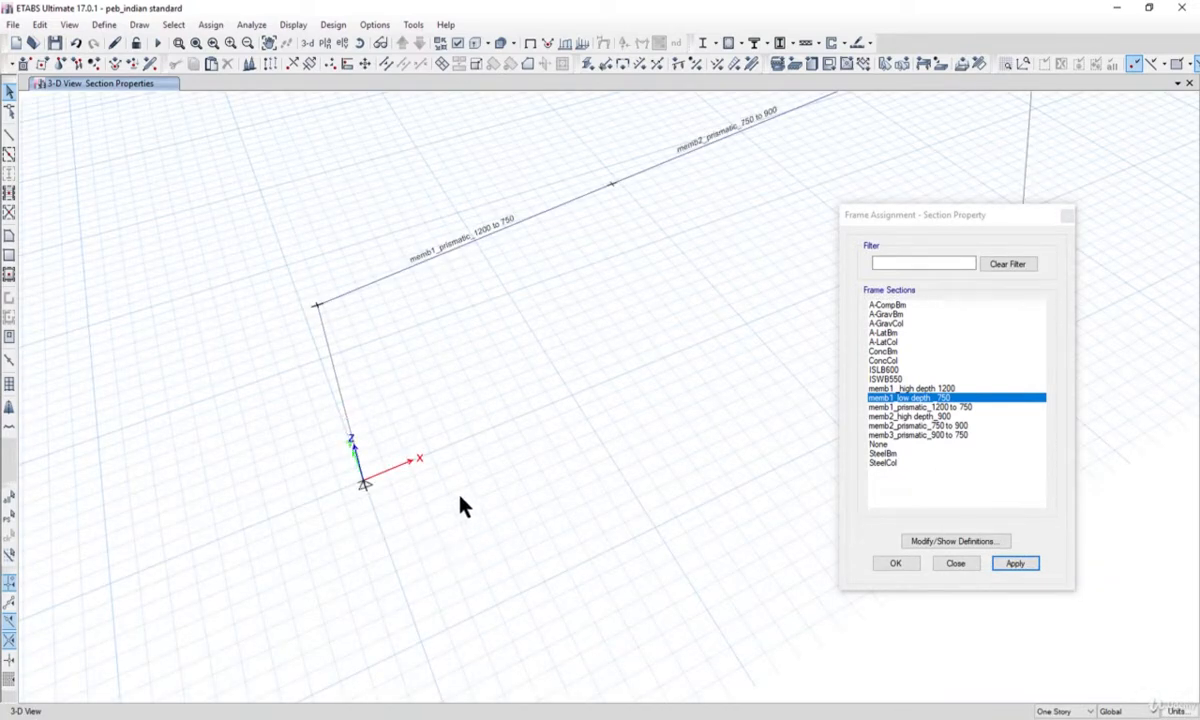
key(alt+Tab)
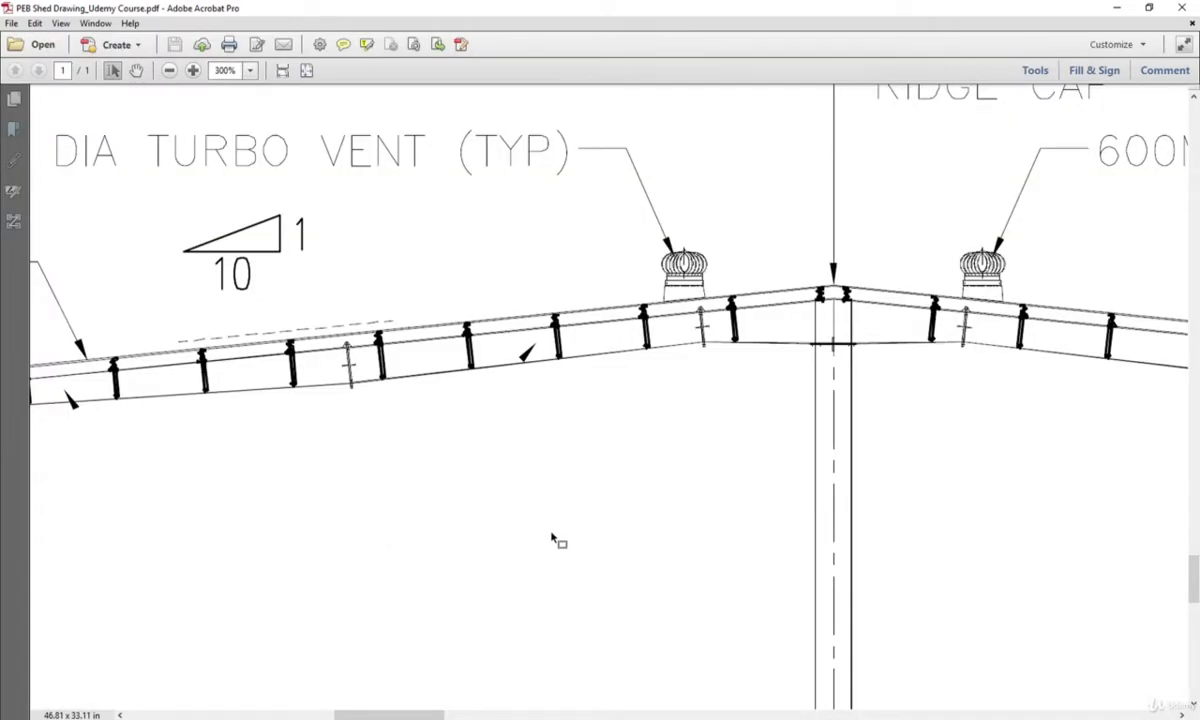
middle_drag(555, 541, 509, 552)
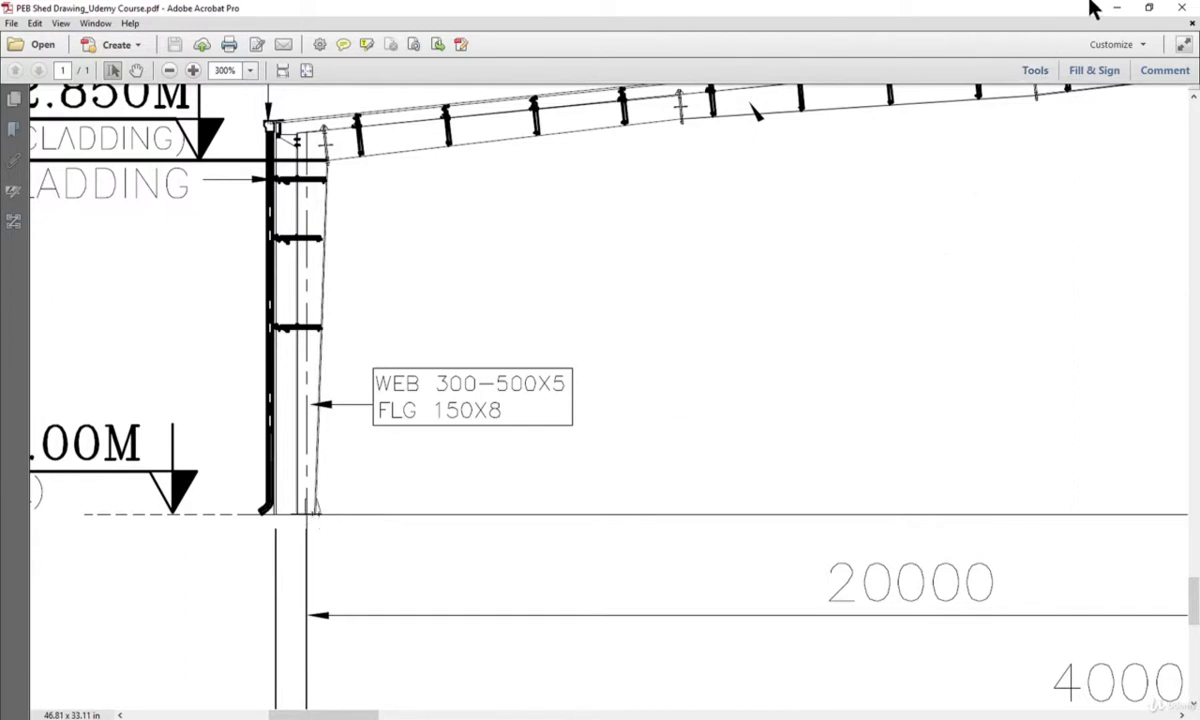
key(alt+Tab)
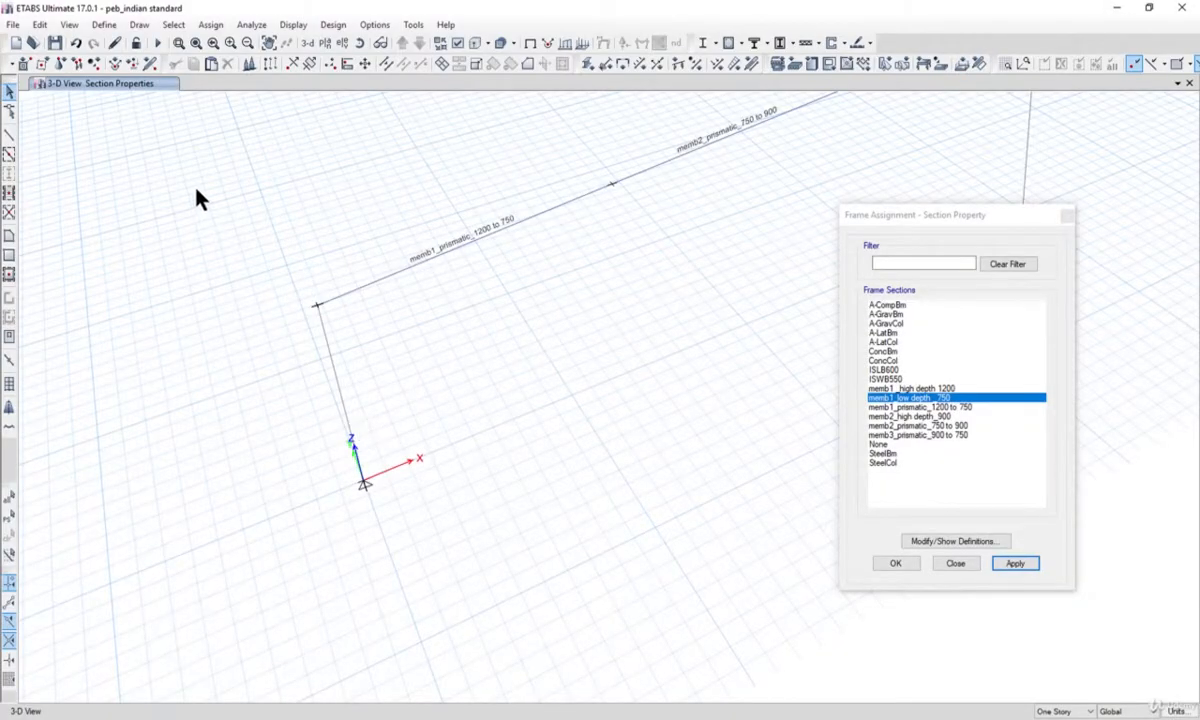
- Add a steel I/wide flange frame section named "col_350depth" with material Fe345
click(970, 544)
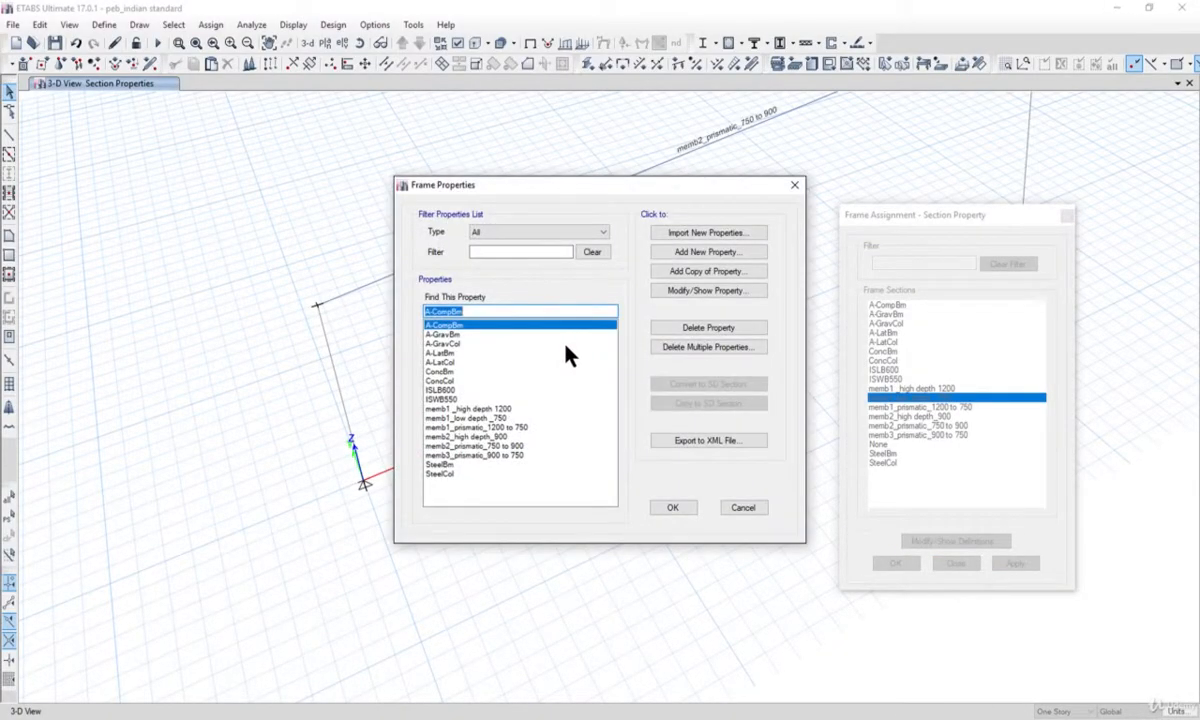
click(690, 254)
click(647, 335)
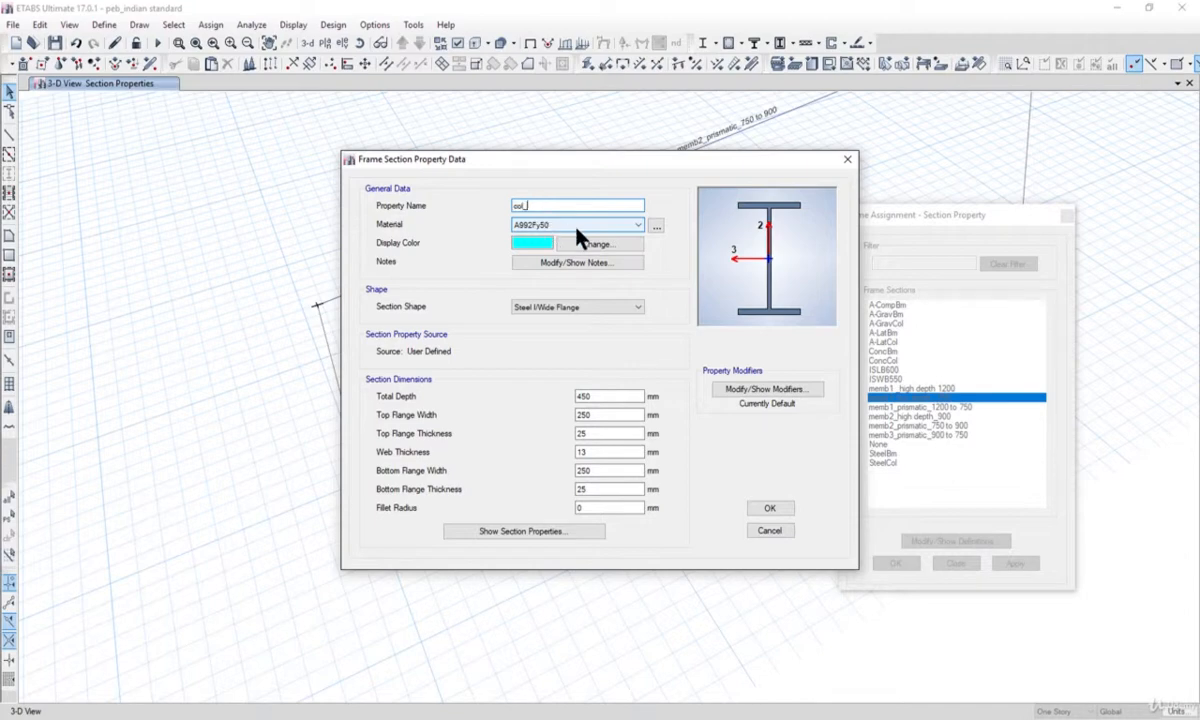
text(350depth)
click(560, 228)
click(554, 276)
- Set the column section's total depth to 350 mm and both flange widths to 200 mm
drag(600, 396, 516, 400)
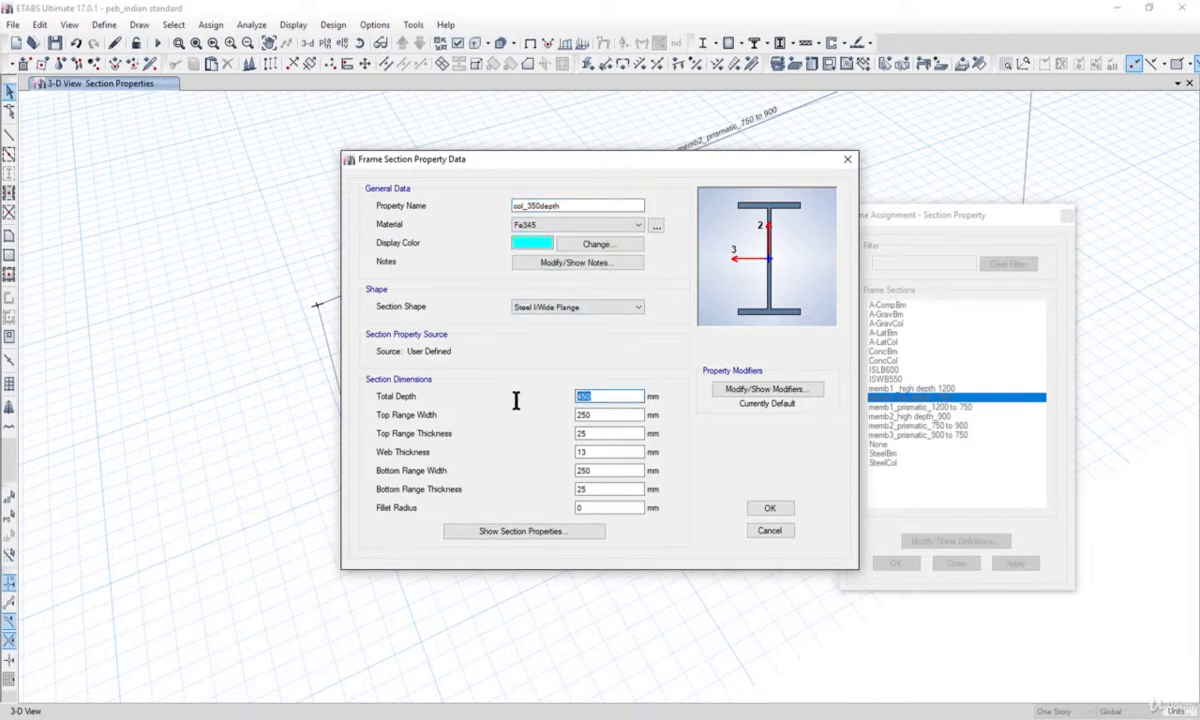
text(350)
key(Tab)
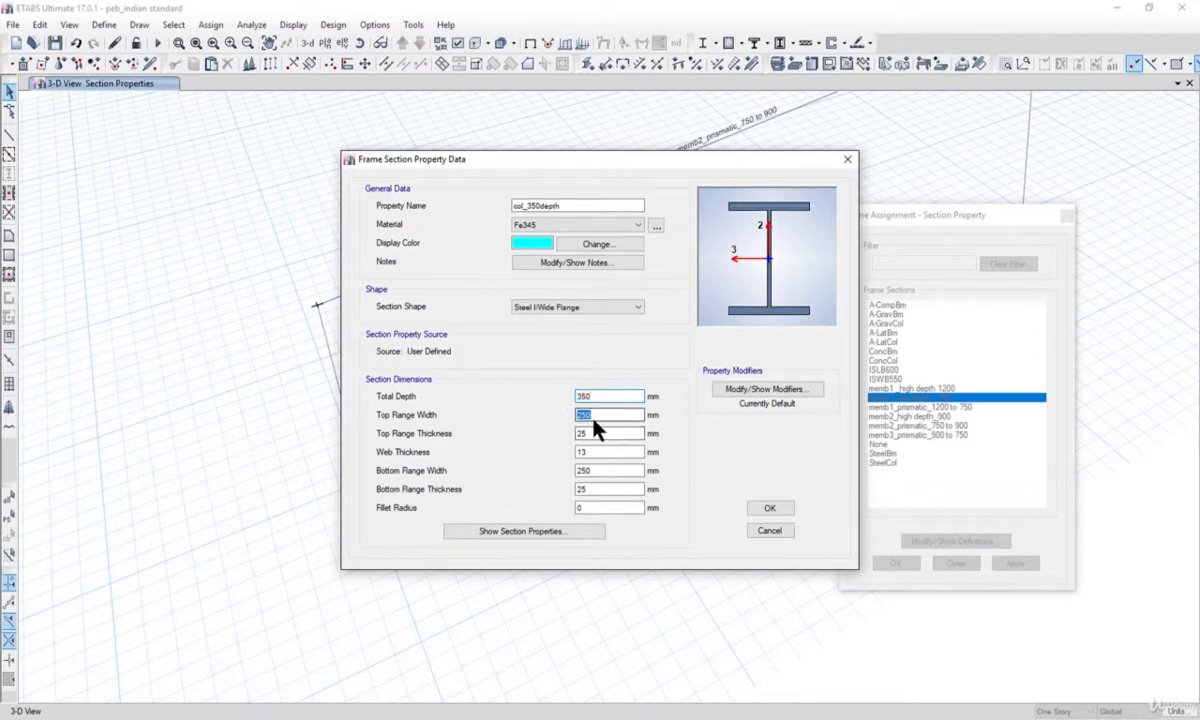
text(200)
drag(576, 471, 588, 474)
text(200)
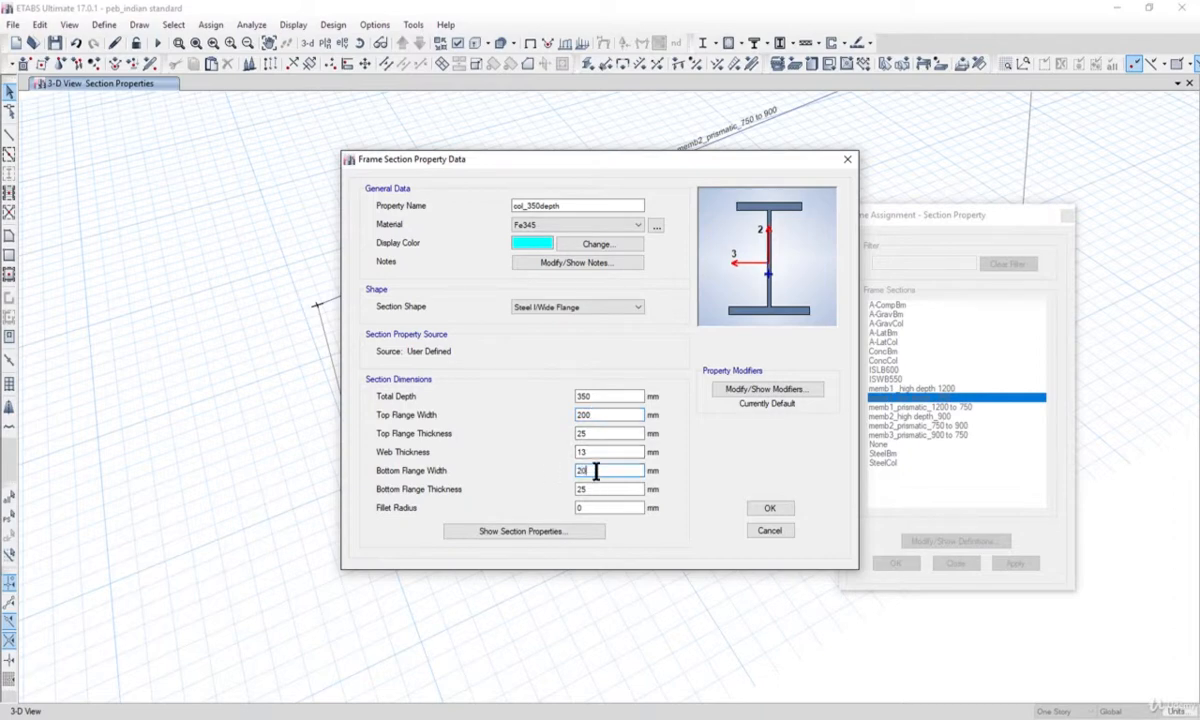
- Set both flange thicknesses to 16 mm and the web thickness to 8 mm, then save the "col_350depth" section
double_click(578, 434)
key(BackSpace)
text(16)
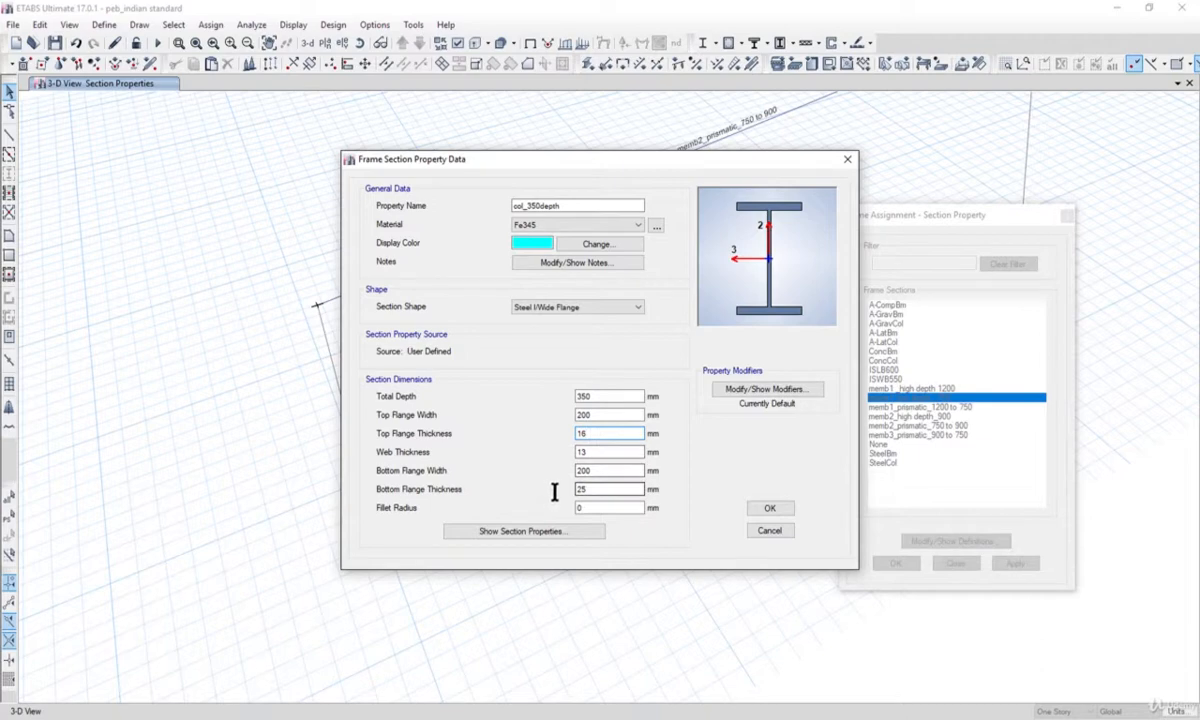
double_click(582, 489)
text(16)
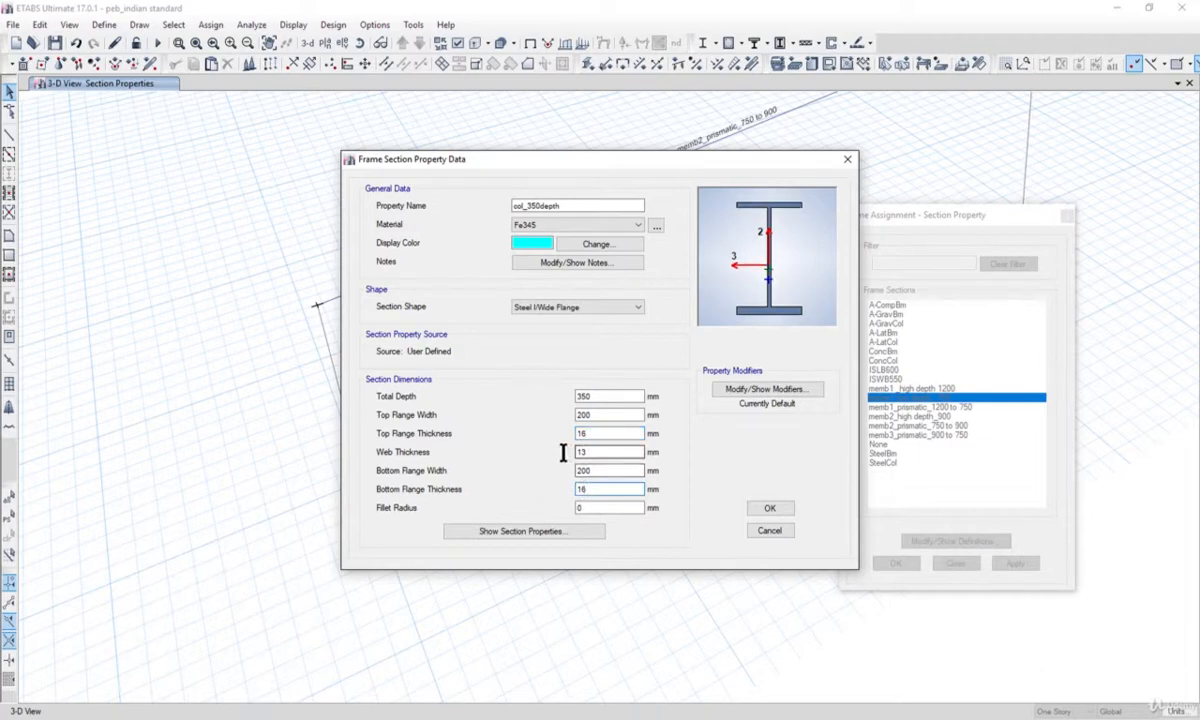
double_click(574, 453)
text(8)
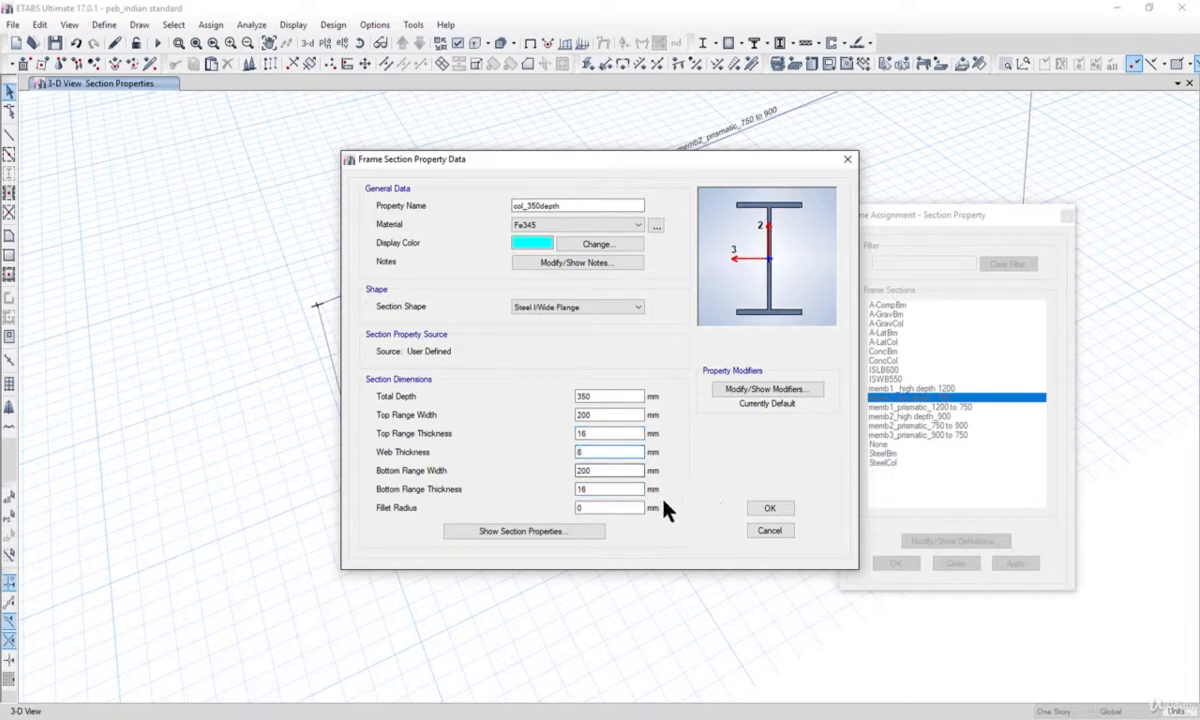
click(631, 432)
click(760, 510)
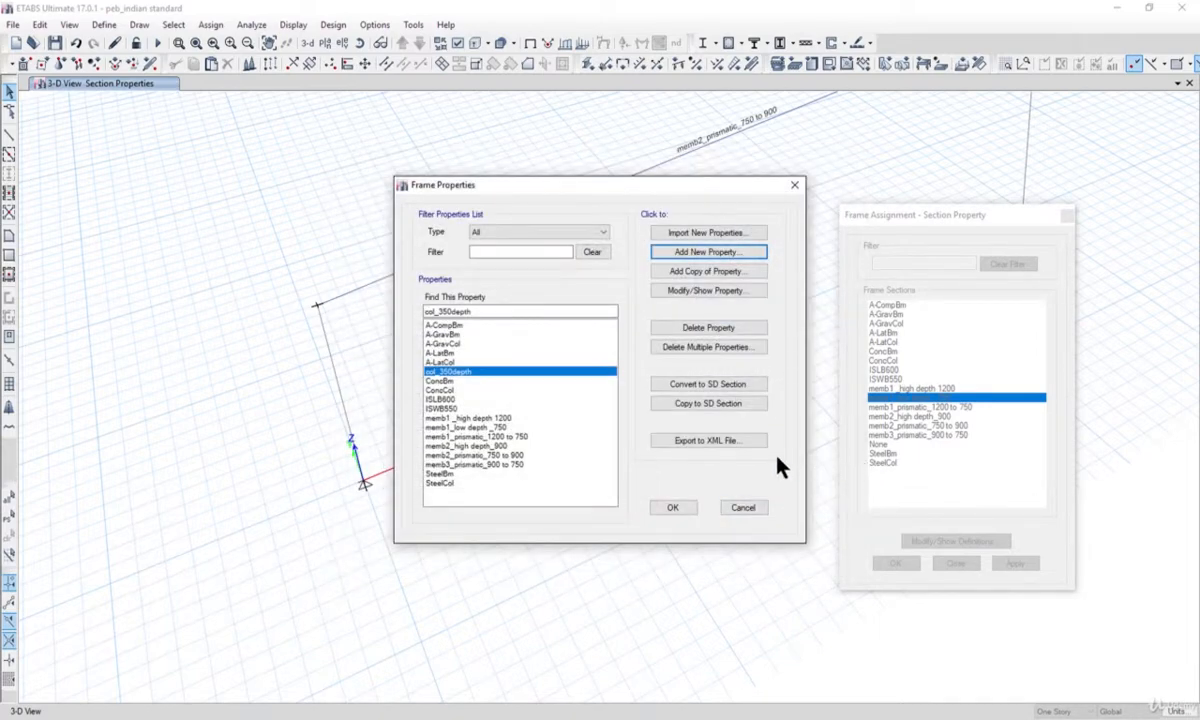
- Copy the "col_350depth" section as "col_900 depth", keeping material Fe345, and set its total depth to 900 mm
click(690, 275)
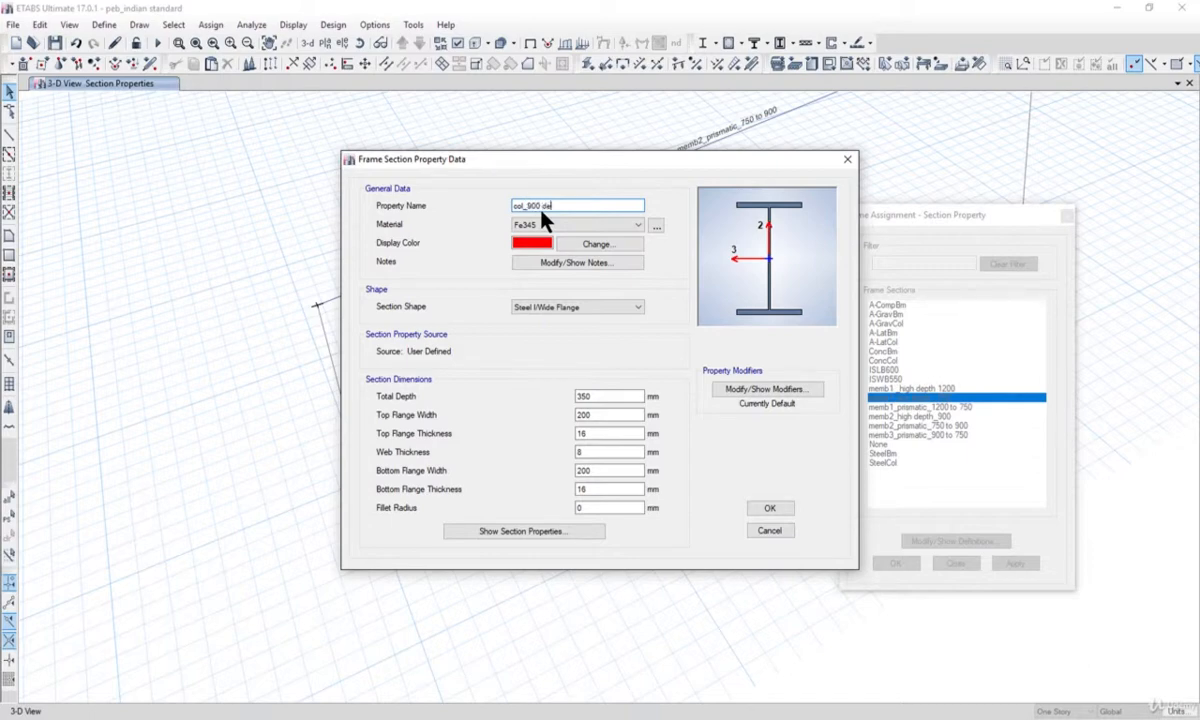
text(th)
click(590, 226)
click(590, 238)
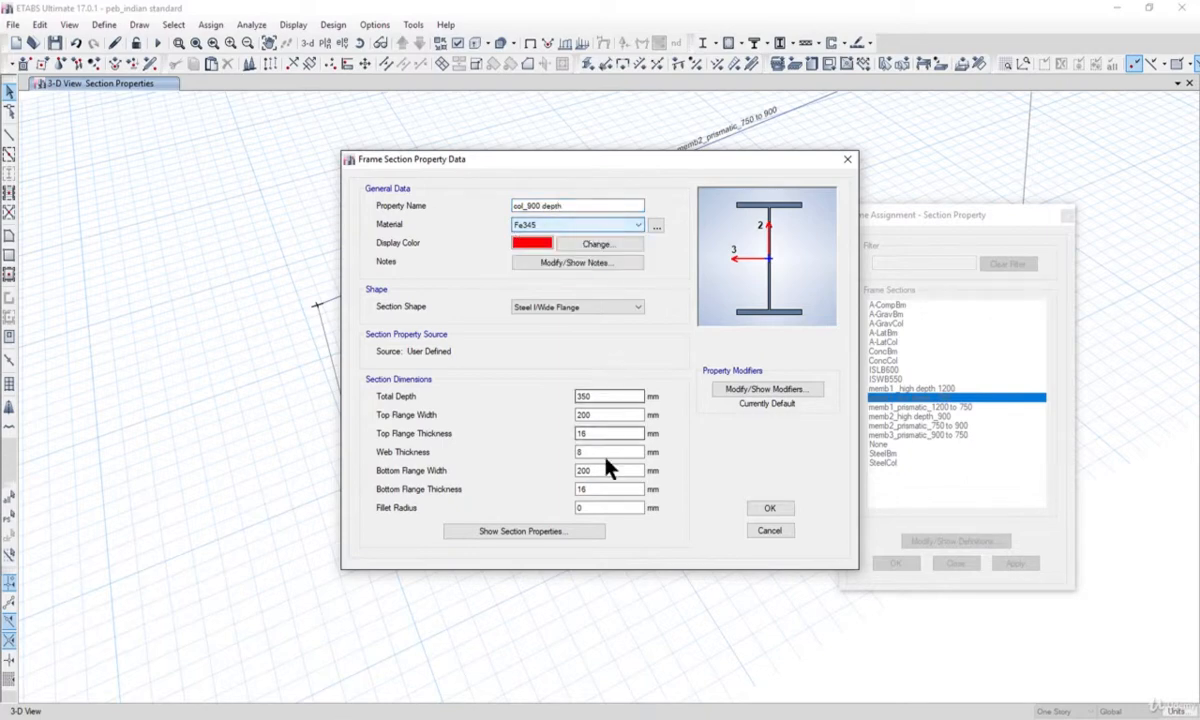
drag(597, 397, 554, 398)
text(900)
- Set both flange widths to 300 mm and both flange thicknesses to 20 mm, then save the "col_900 depth" section
click(601, 420)
drag(601, 420, 562, 421)
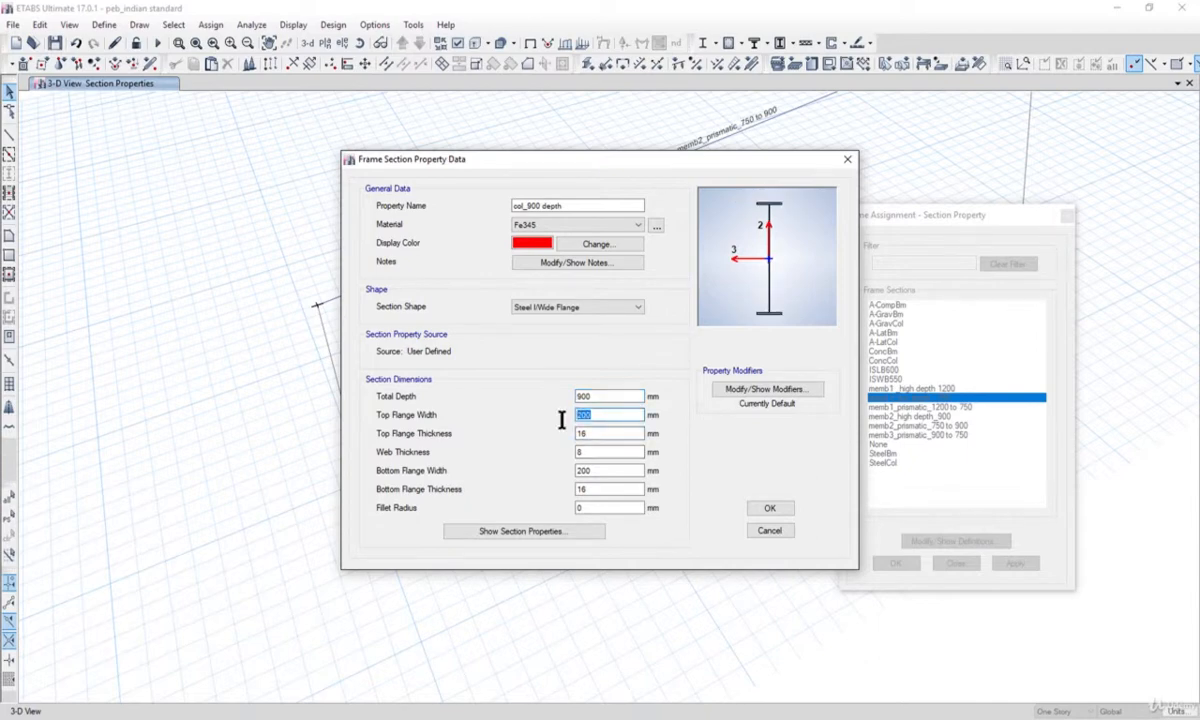
text(450)
text(45)
drag(601, 471, 541, 411)
text(0)
text(300)
drag(597, 470, 566, 435)
text(30020)
drag(597, 489, 575, 489)
text(2)
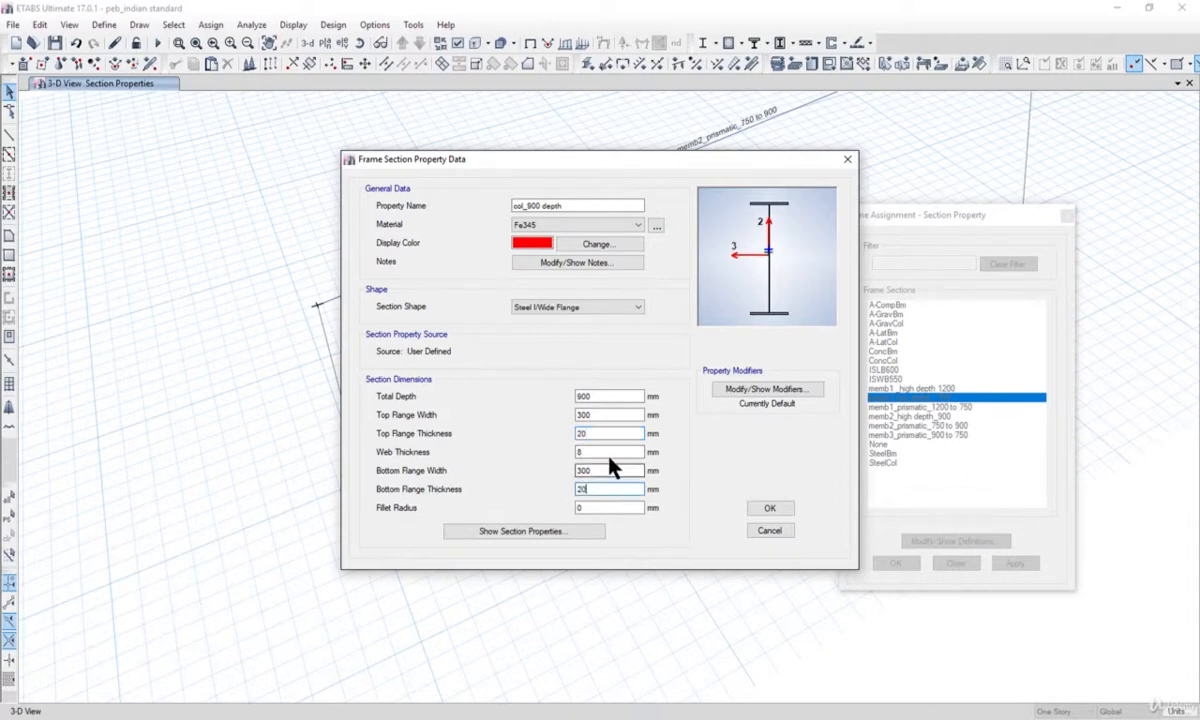
text(0)
click(764, 510)
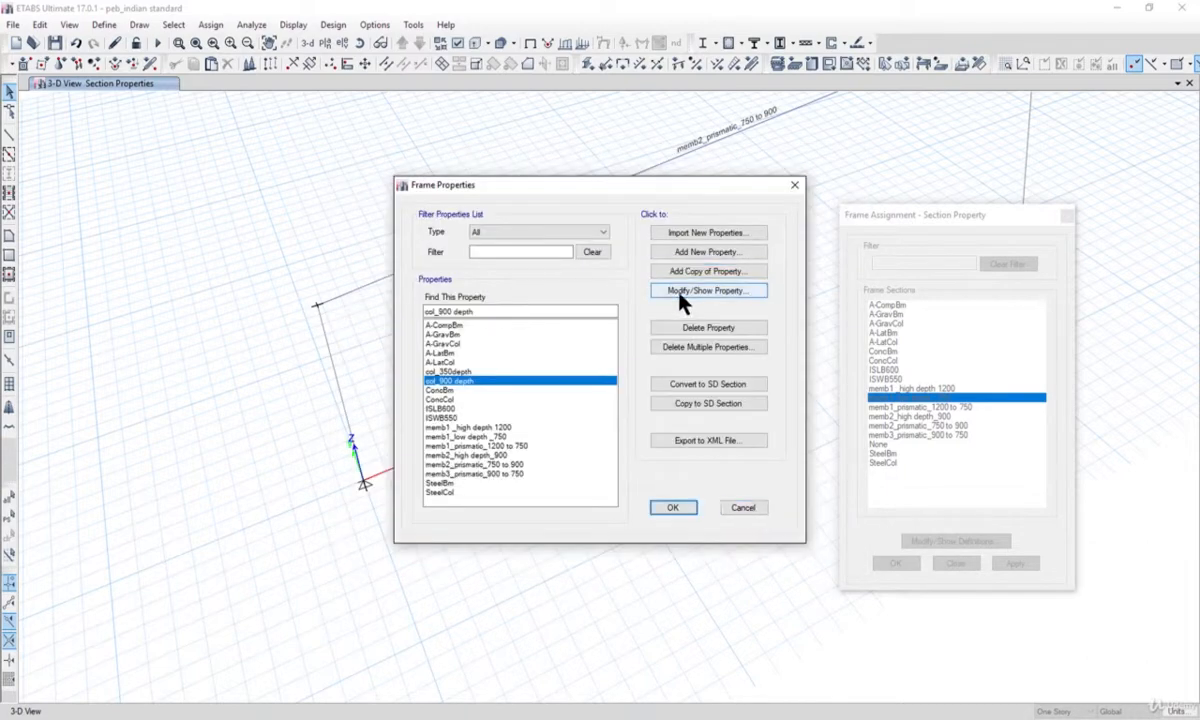
- Add a new nonprismatic frame section and name it "col _middle"
click(676, 252)
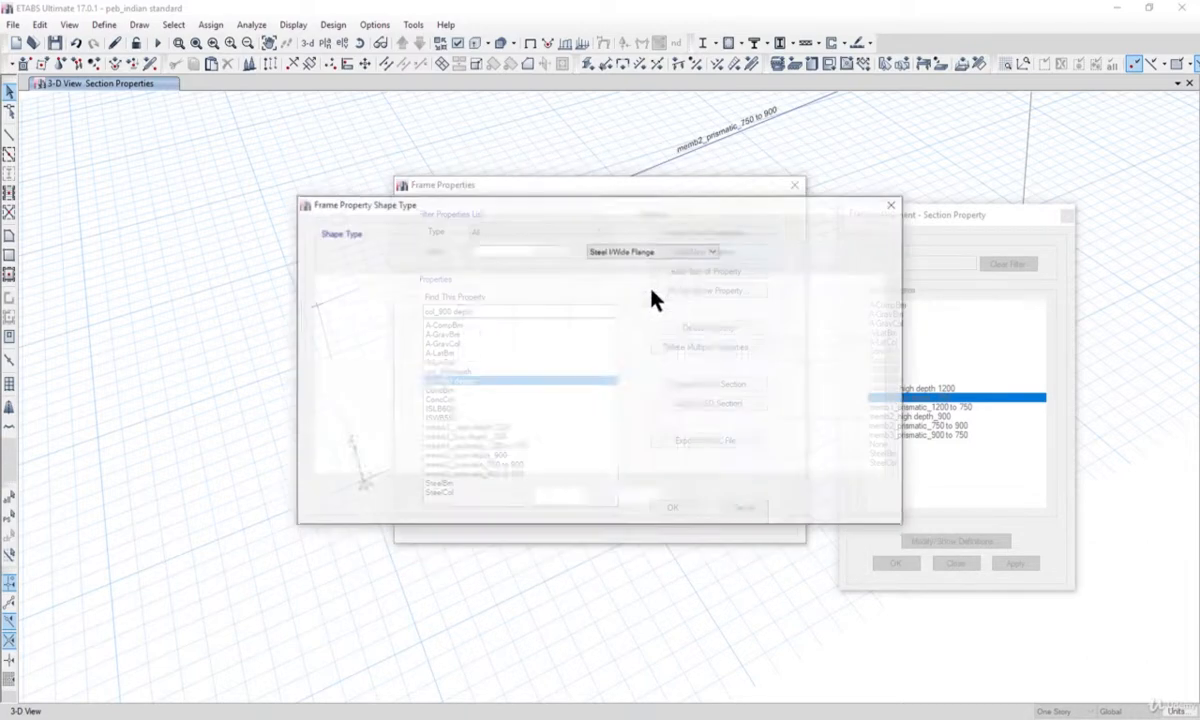
click(436, 428)
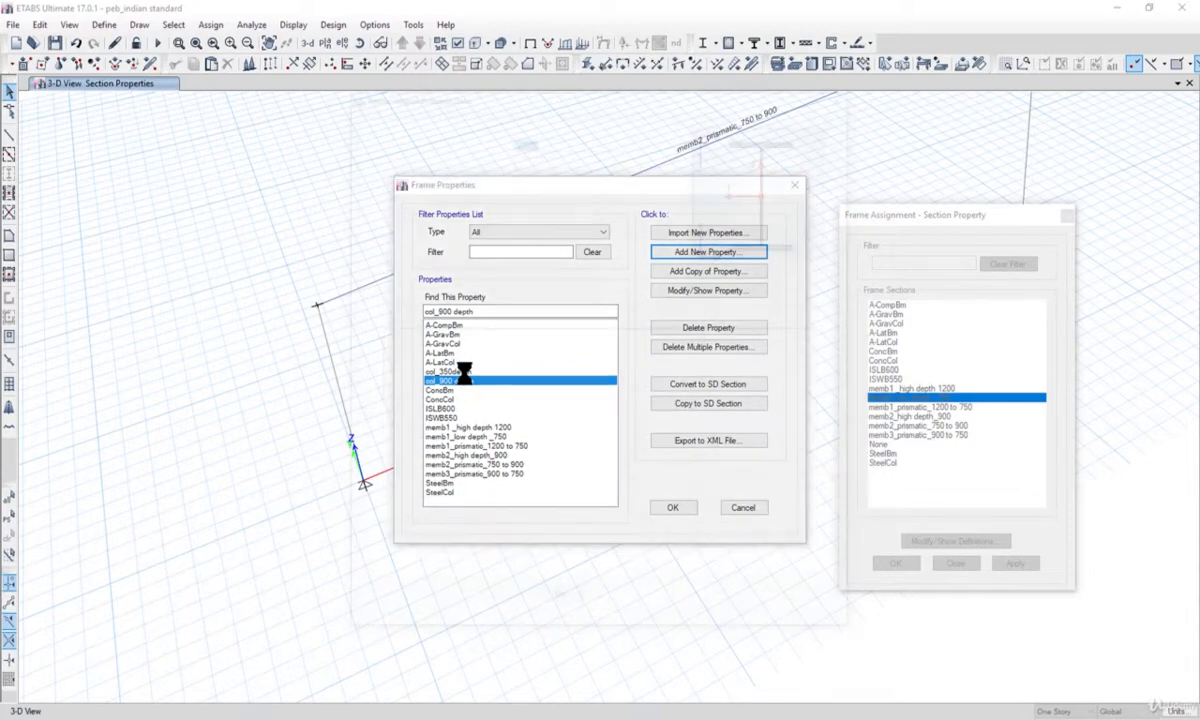
text(col_middle)
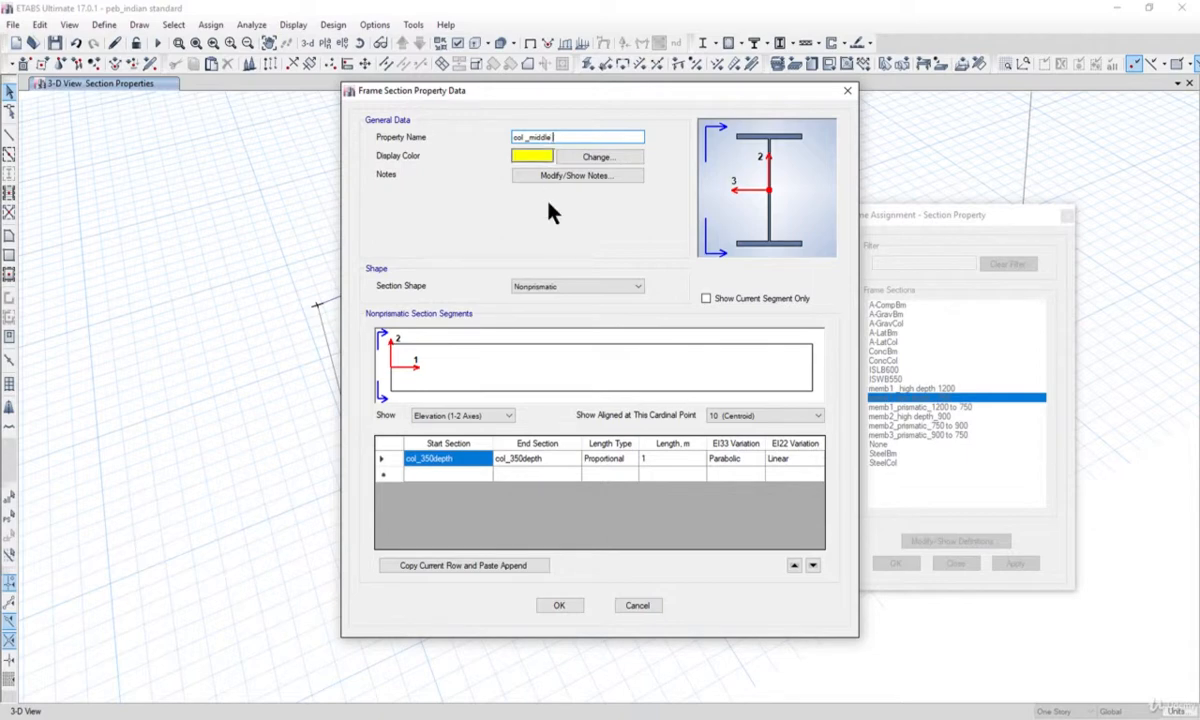
- Taper the "col _middle" section from col_350depth at the start to col_900 depth at the end, and save it
click(545, 463)
click(548, 467)
click(550, 470)
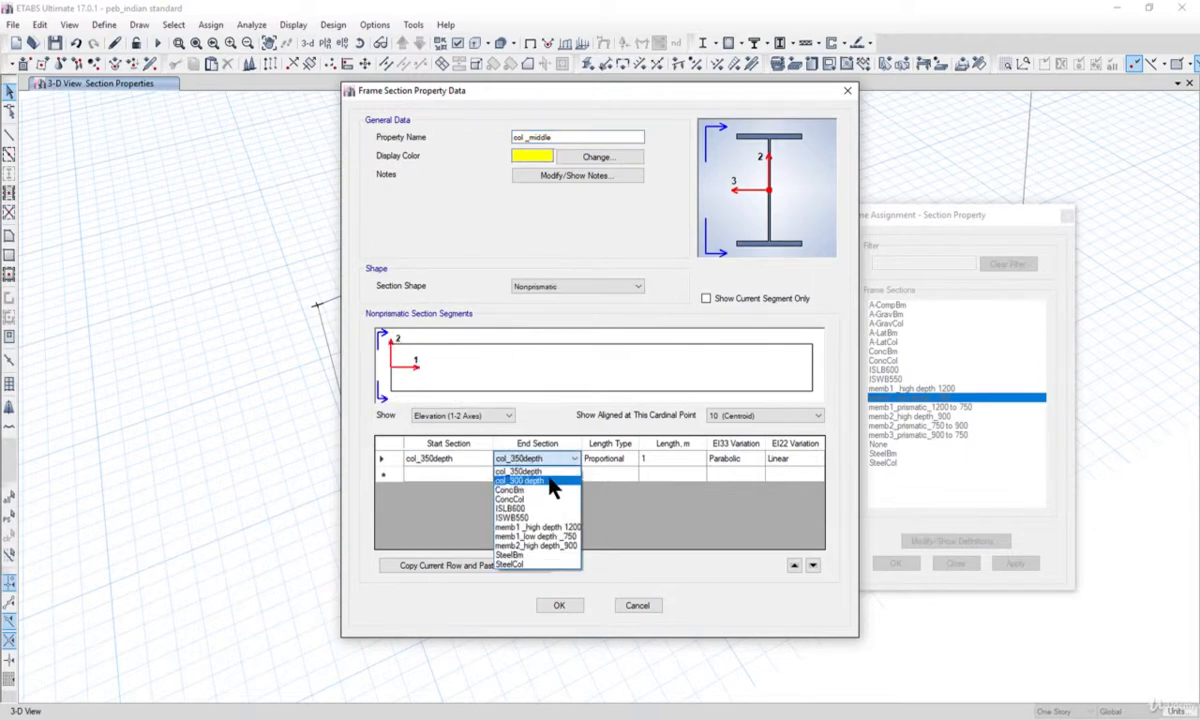
click(552, 484)
click(632, 462)
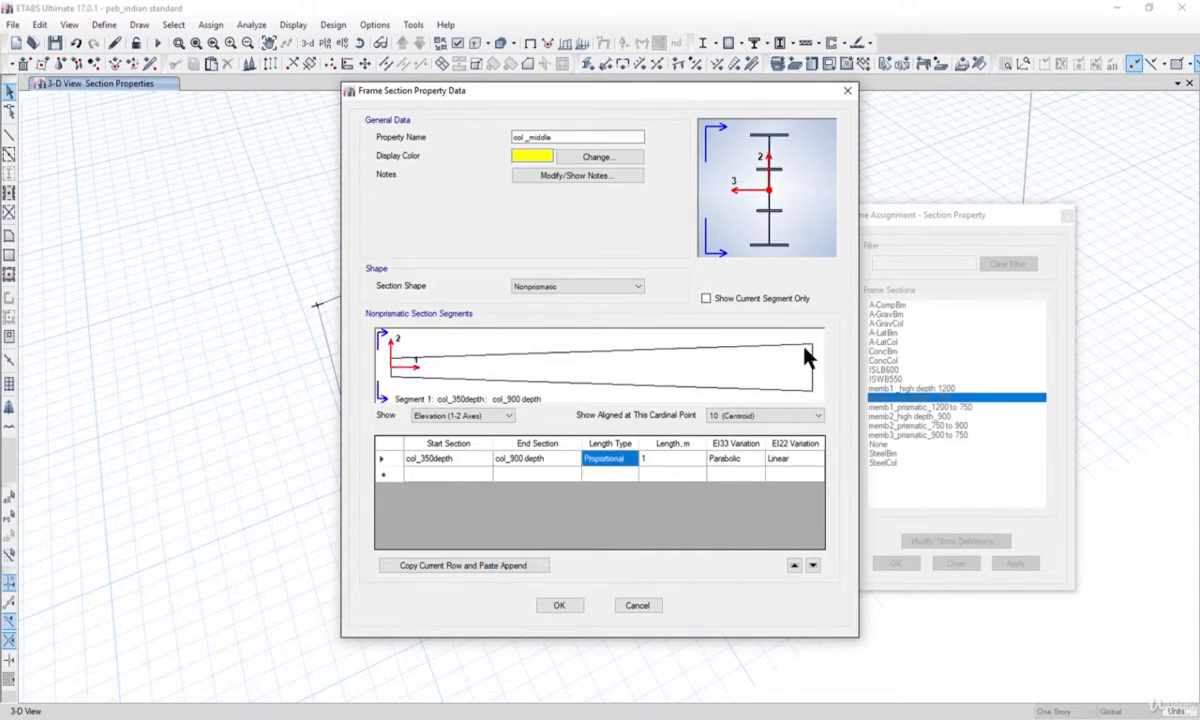
click(559, 606)
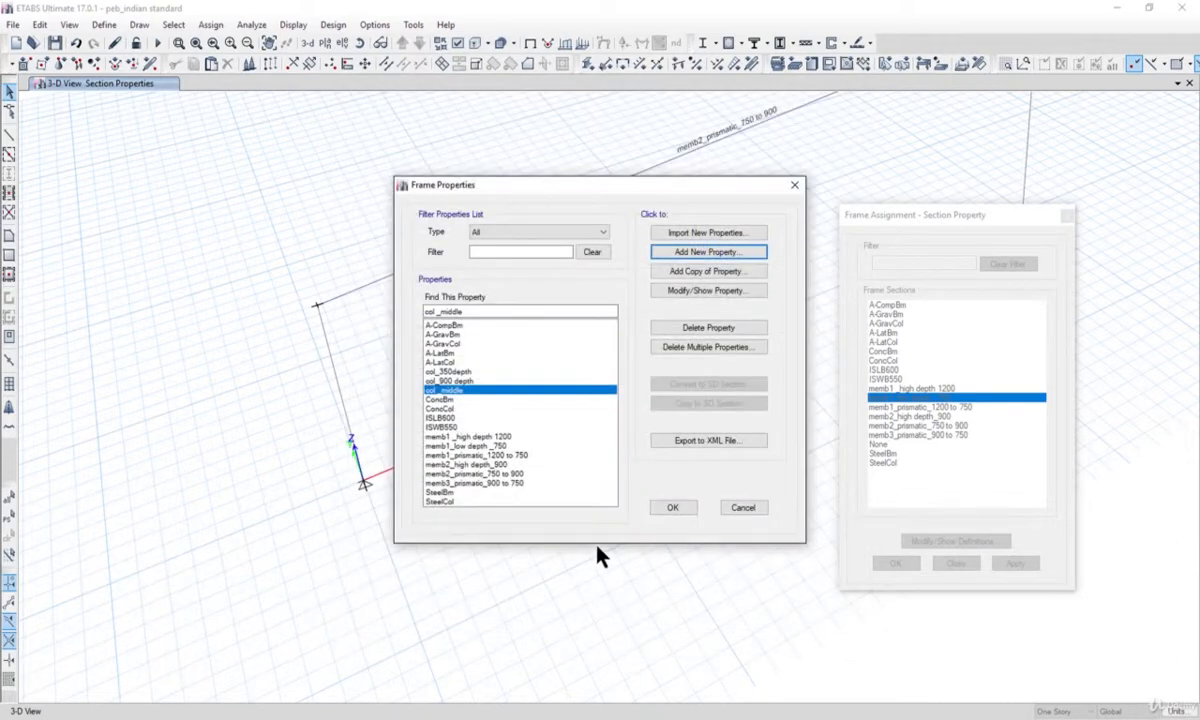
- Close the section definitions and assign "col _middle" to the outer column at the origin
click(674, 507)
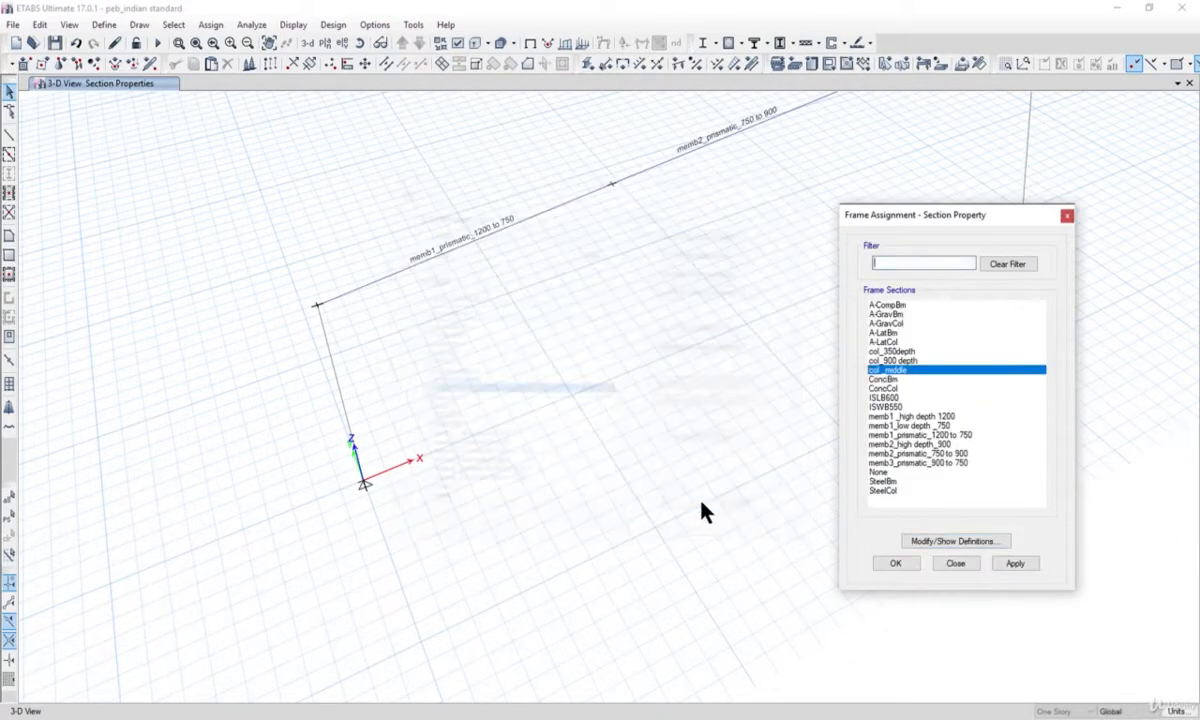
drag(437, 440, 259, 381)
click(1016, 565)
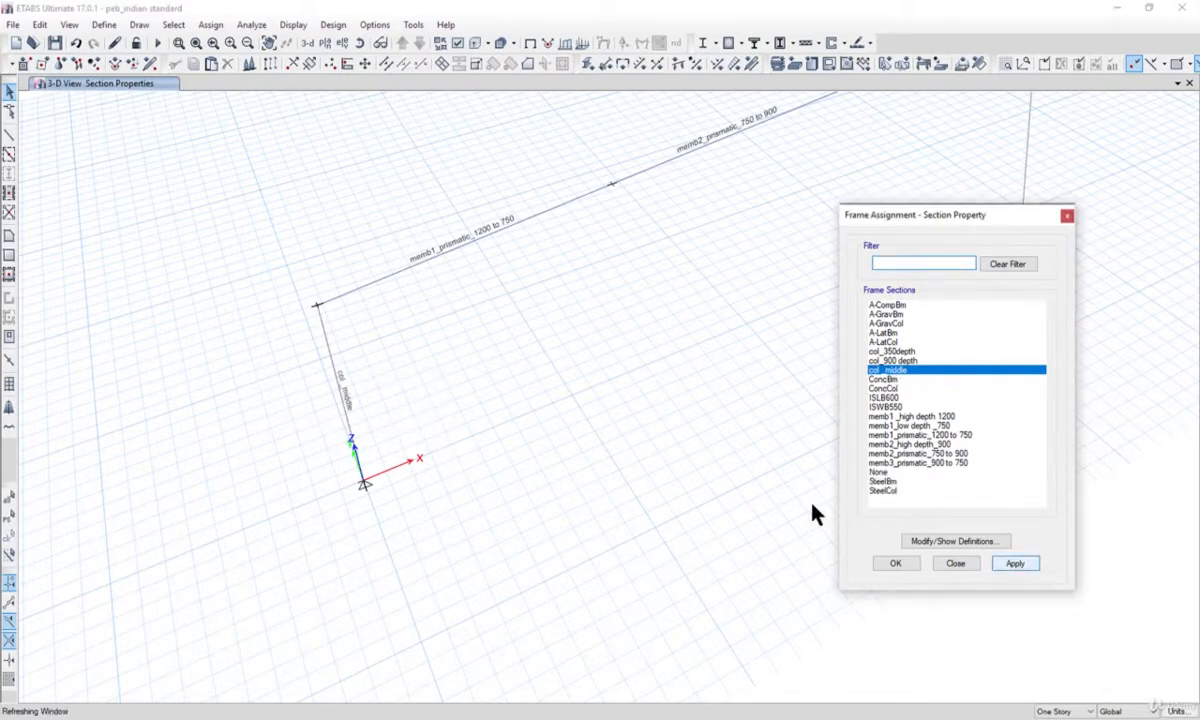
- Inspect the tapered outer column and its connection to the rafter in the 3D rendered view, then close it
click(69, 24)
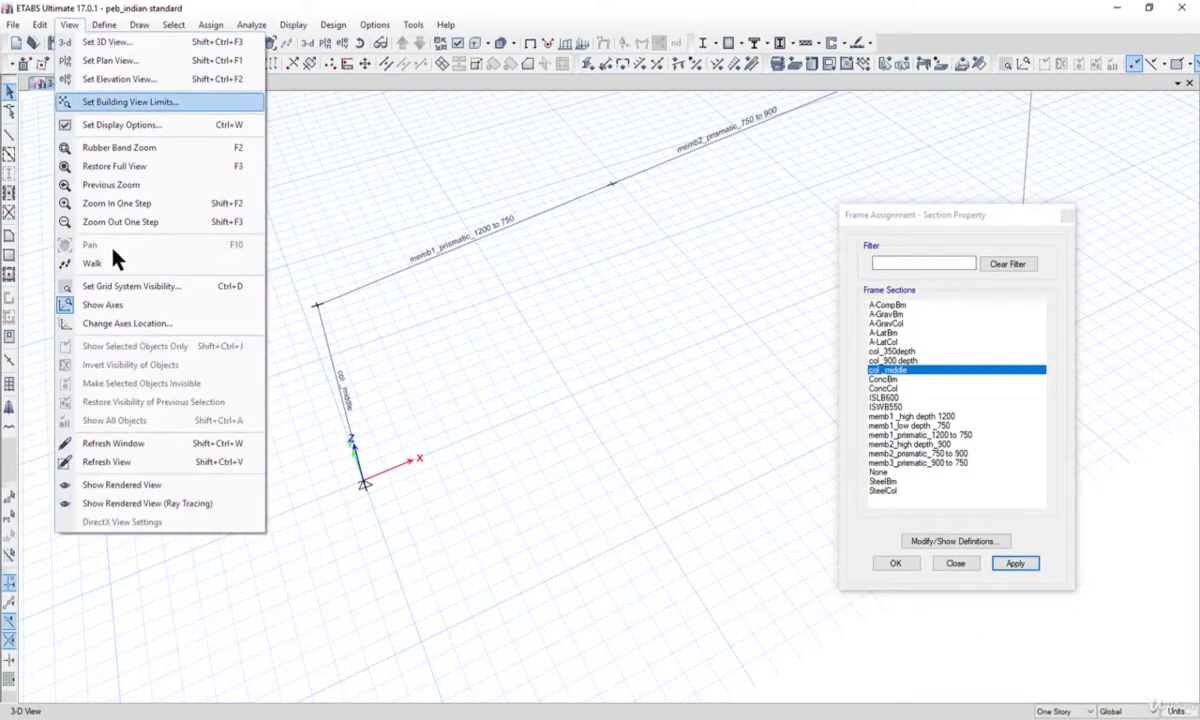
click(190, 487)
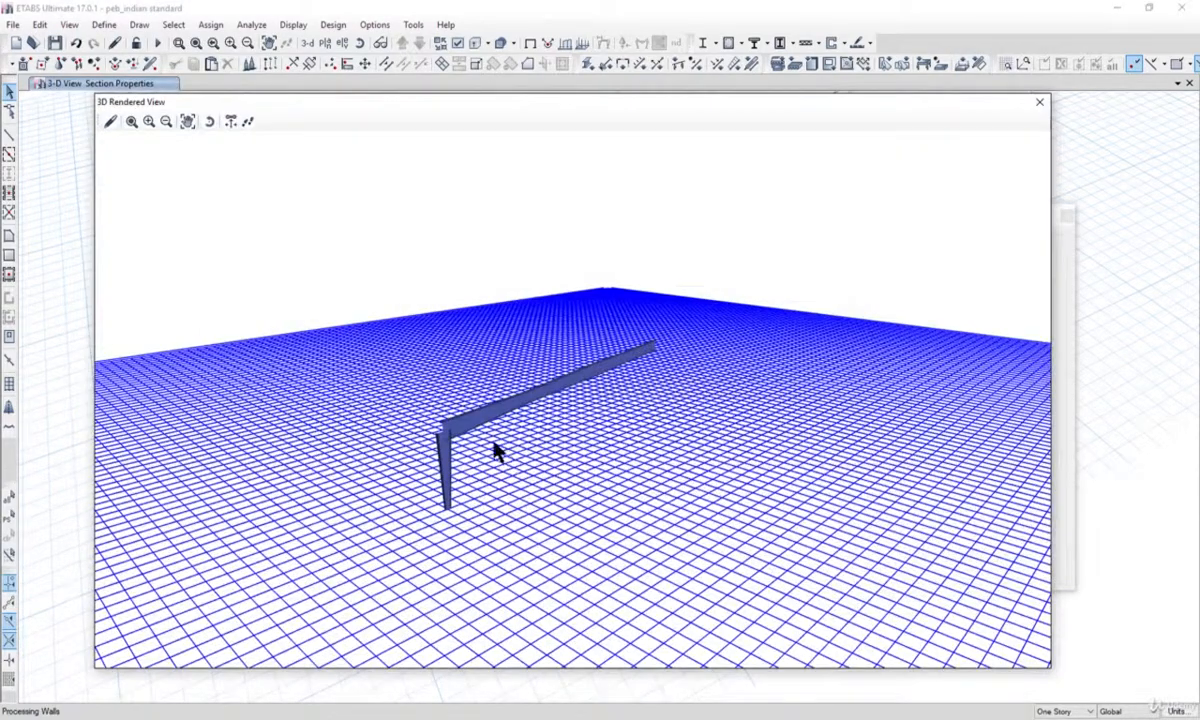
drag(493, 442, 297, 340)
scroll(300, 345, up, 3)
drag(388, 405, 538, 343)
drag(296, 370, 318, 497)
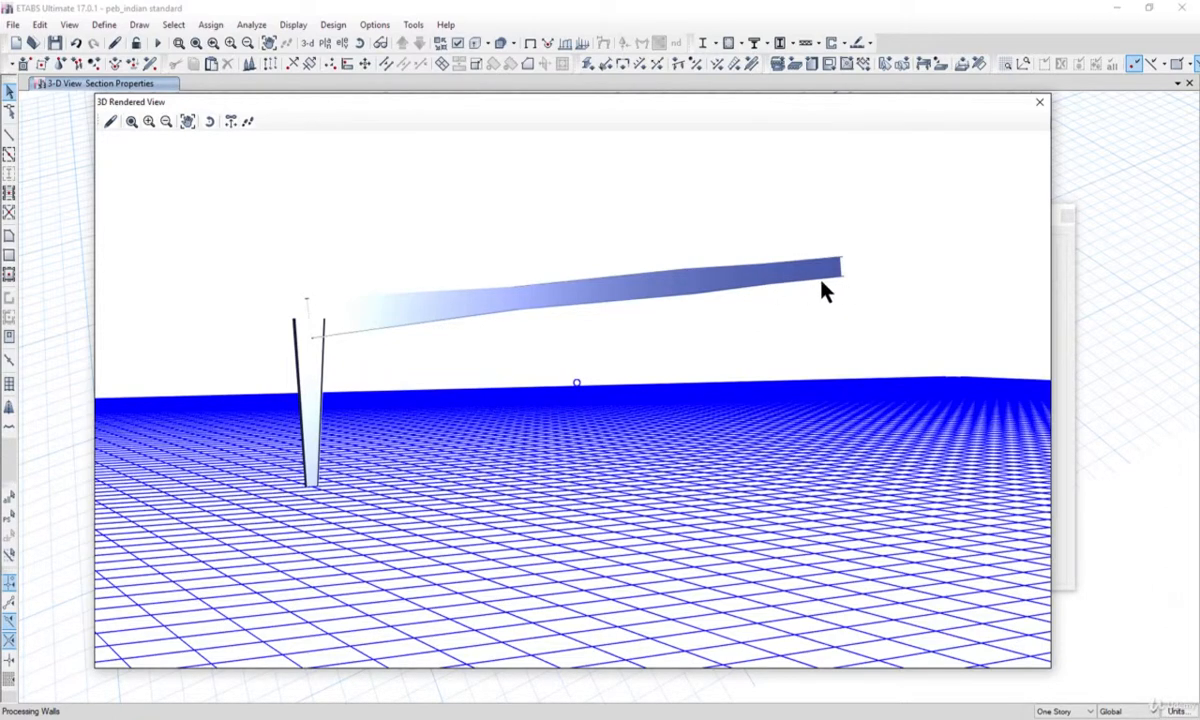
drag(828, 328, 852, 290)
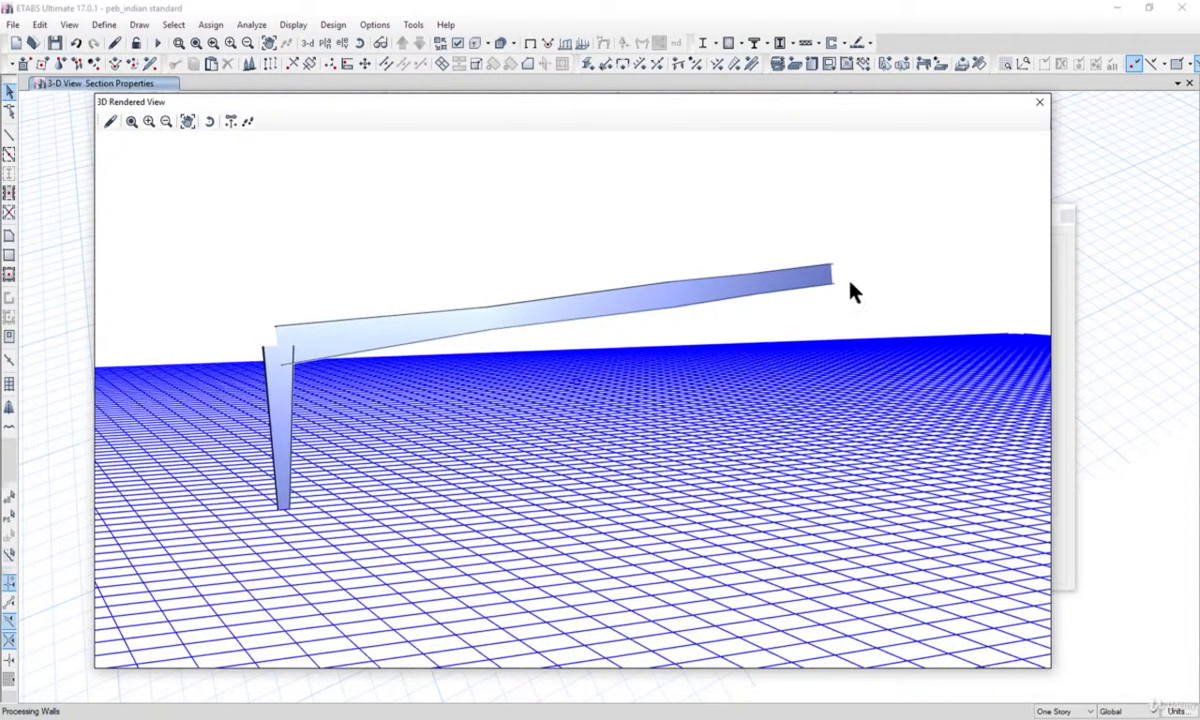
click(1040, 102)
- Assign the "col_350depth" section to the middle column below the end of the segmented rafter
scroll(455, 415, up, 3)
scroll(348, 402, down, 4)
scroll(391, 386, up, 4)
scroll(388, 383, down, 3)
scroll(375, 338, up, 2)
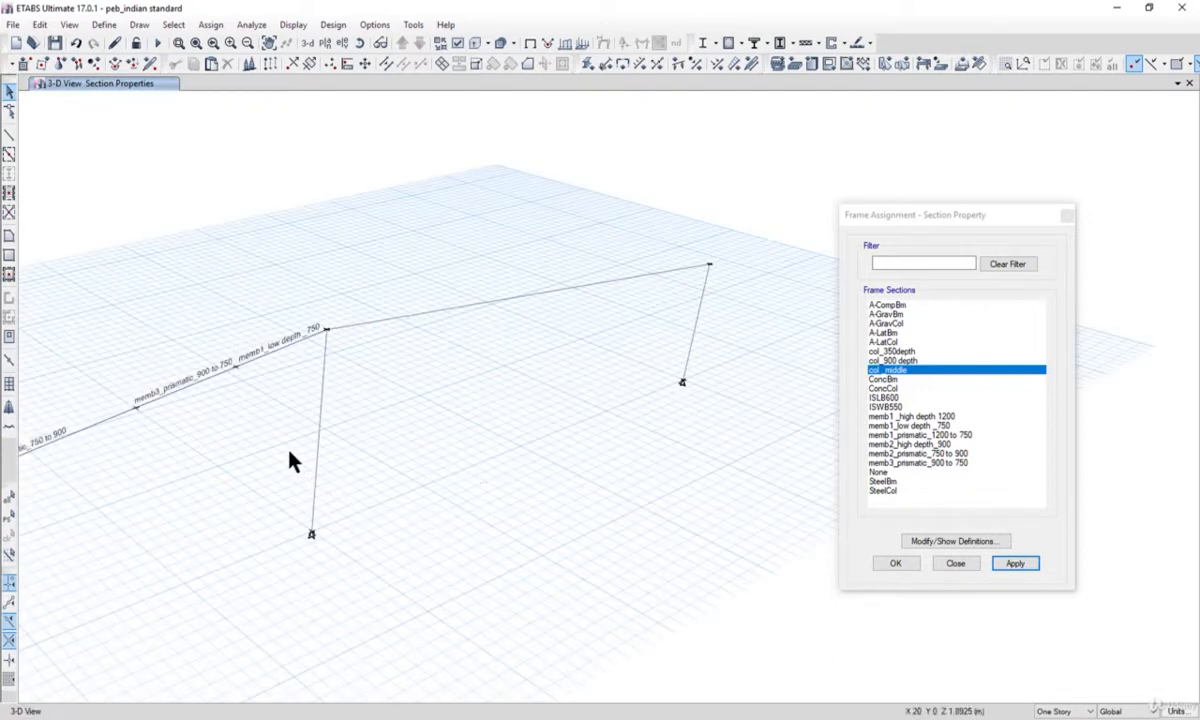
drag(361, 486, 305, 424)
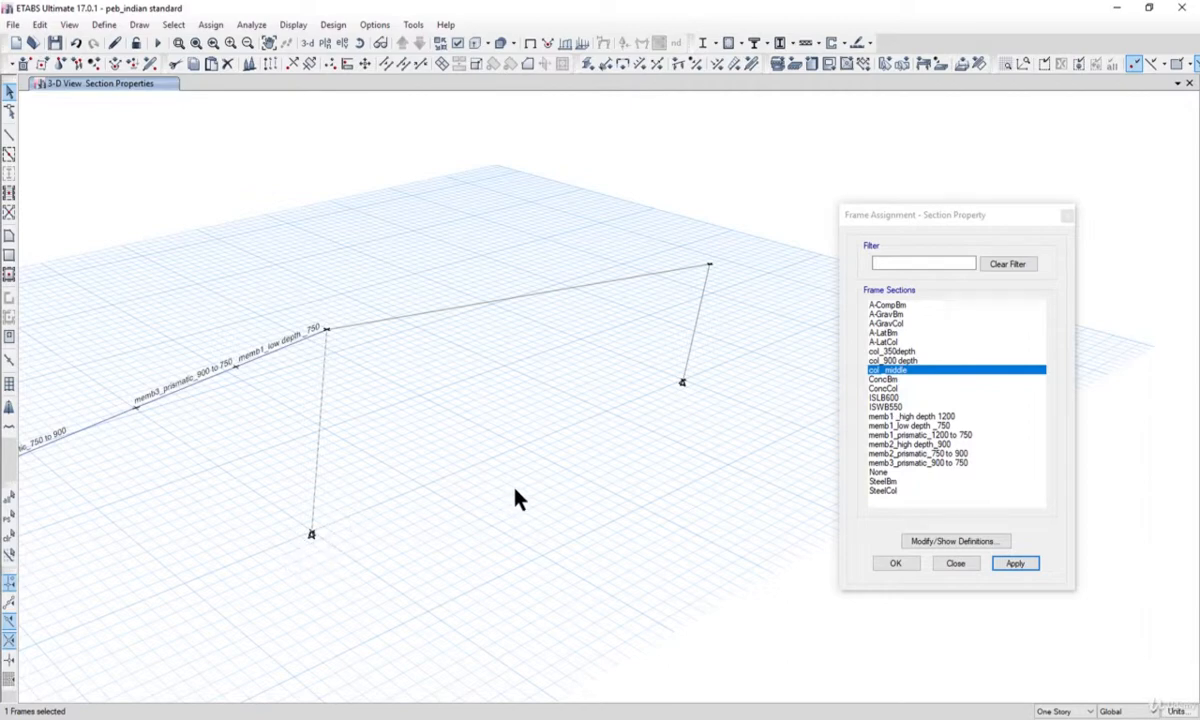
click(892, 352)
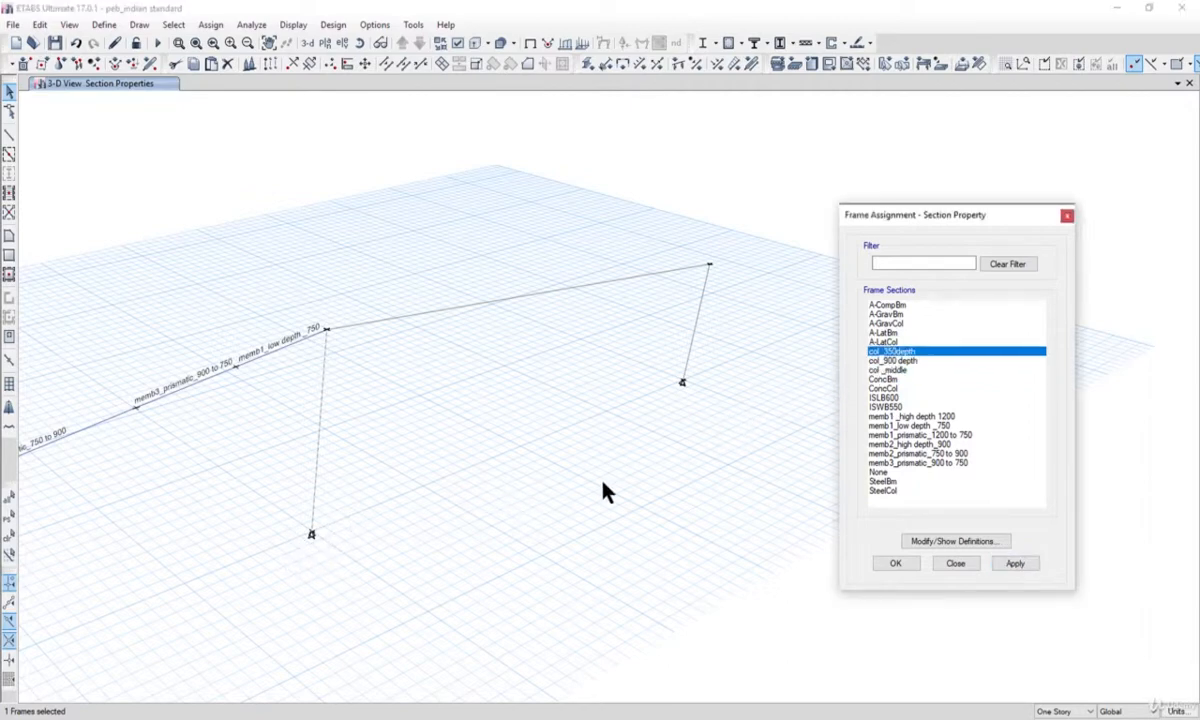
drag(465, 572, 287, 461)
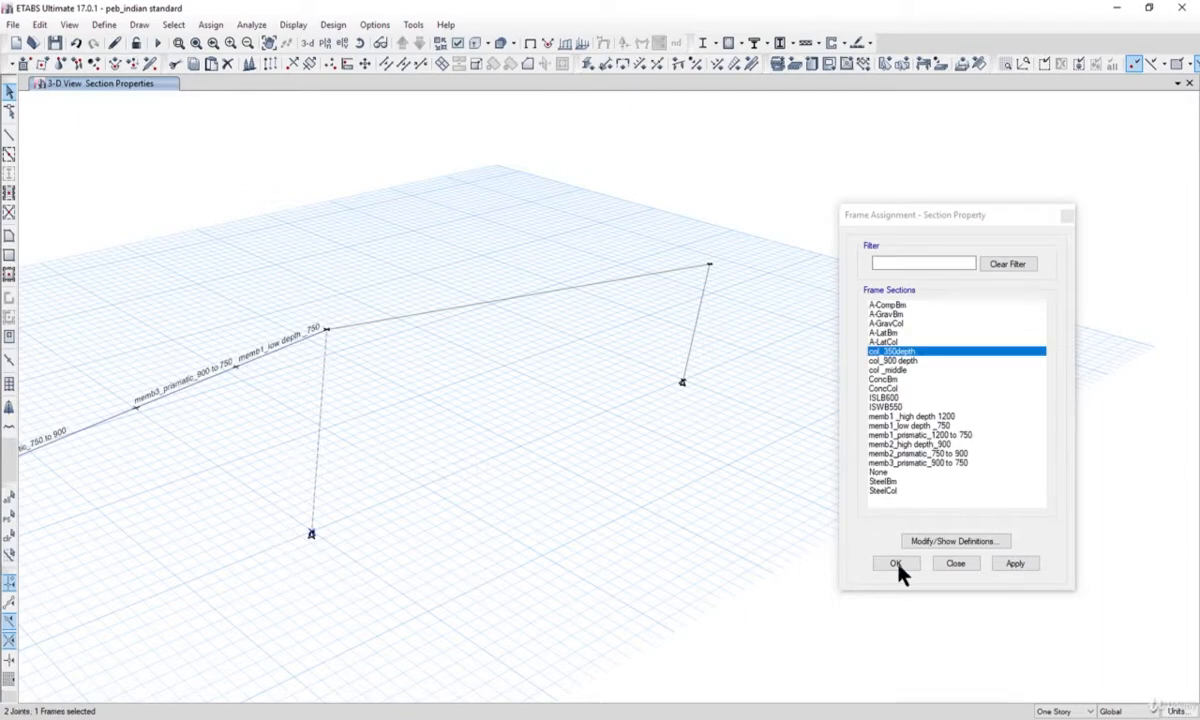
click(1015, 565)
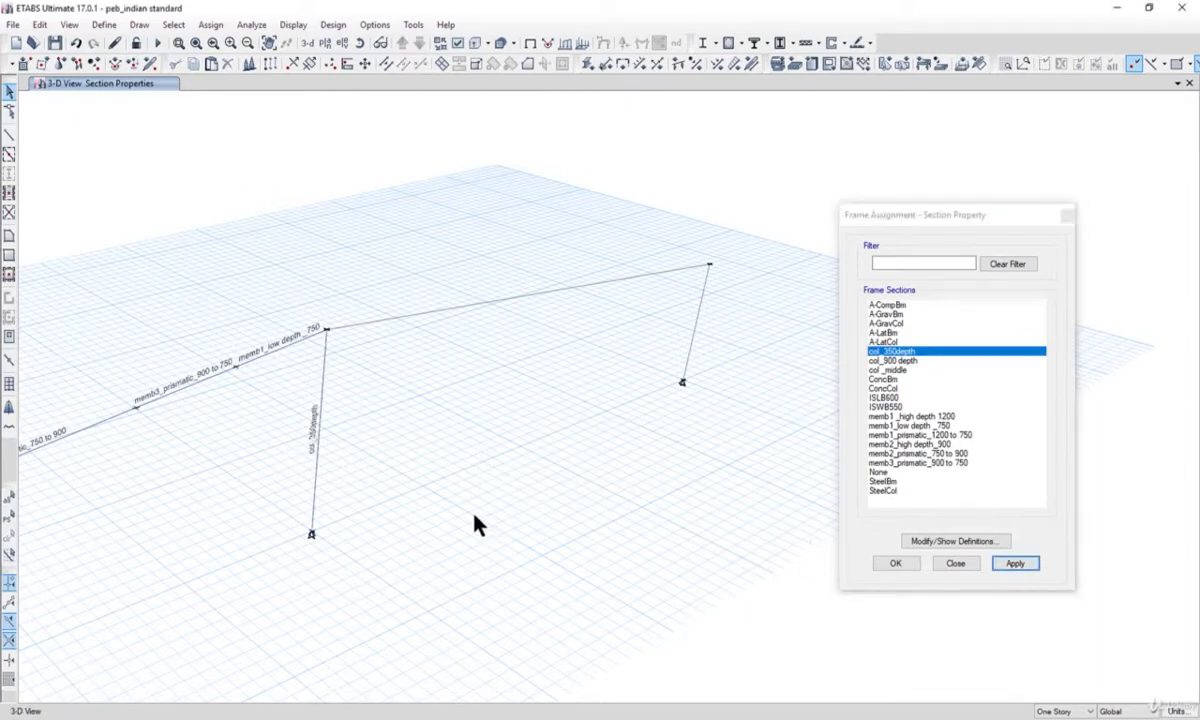
- Inspect the middle column and its junction with the rafter in the 3D rendered view, then close it
click(69, 24)
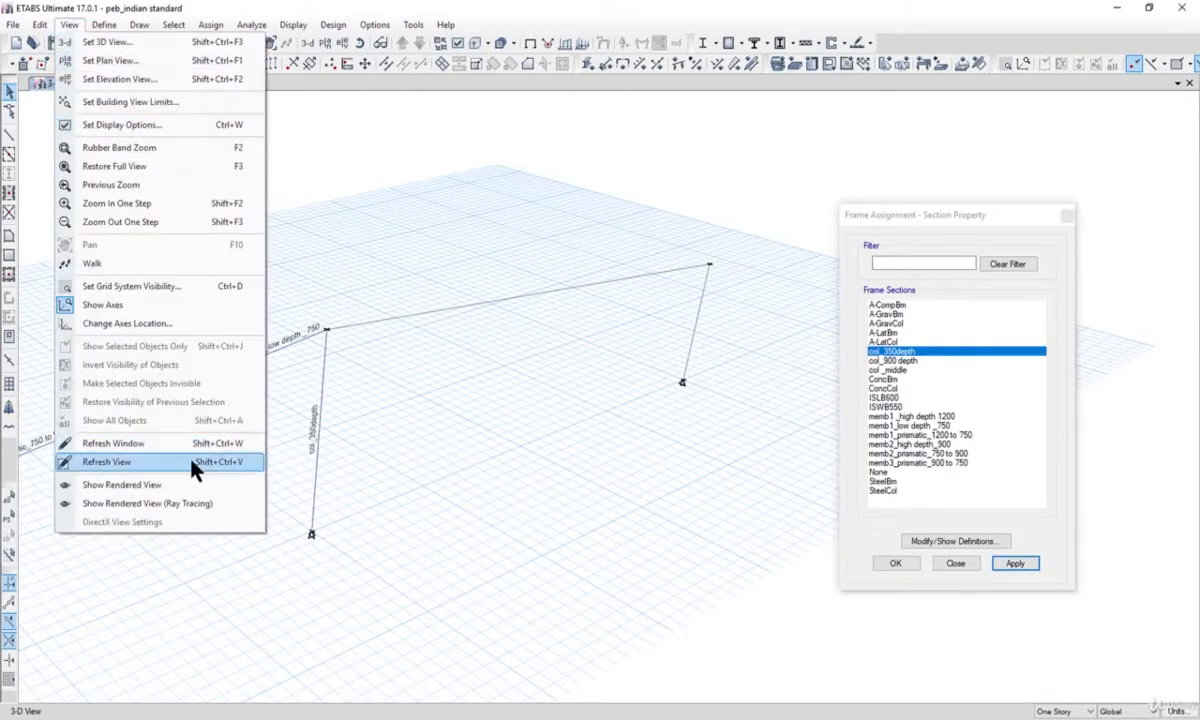
click(197, 488)
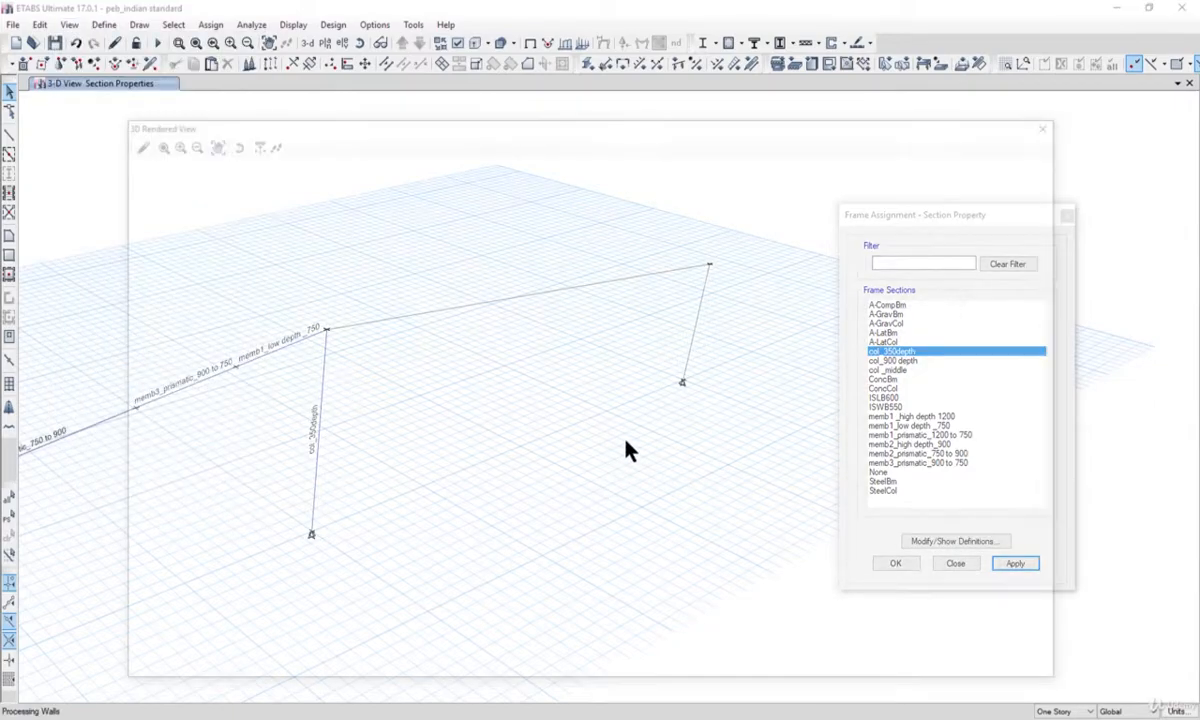
drag(630, 443, 670, 437)
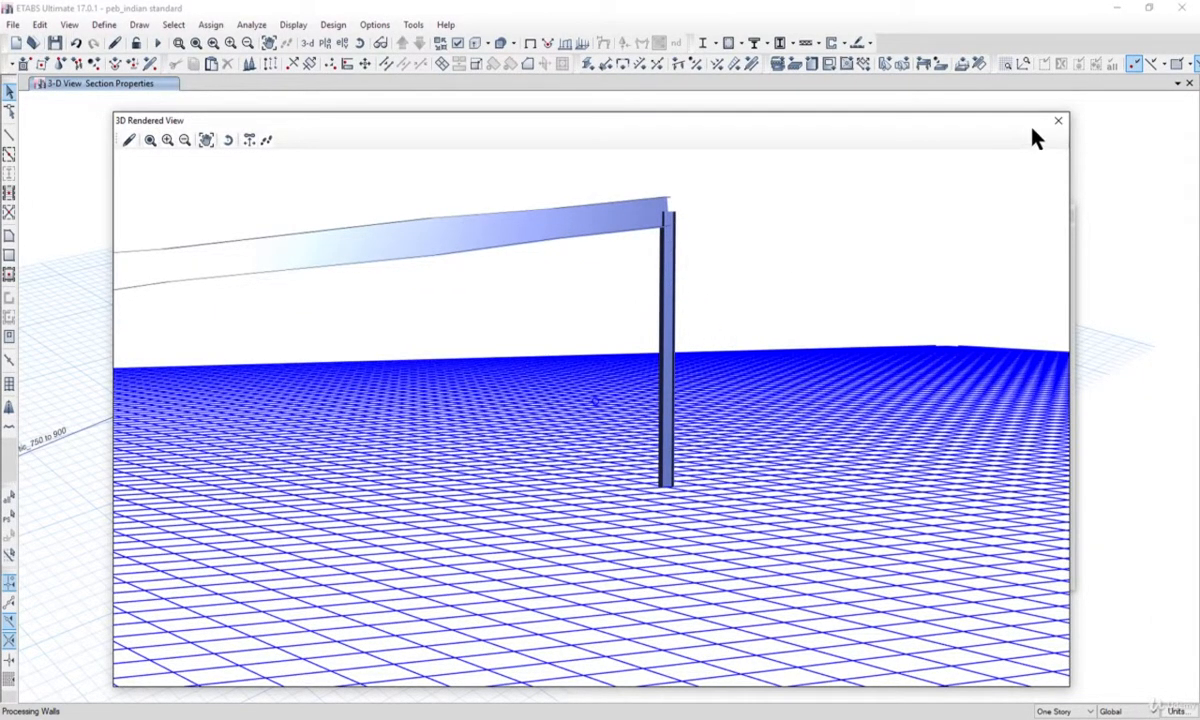
click(1062, 121)
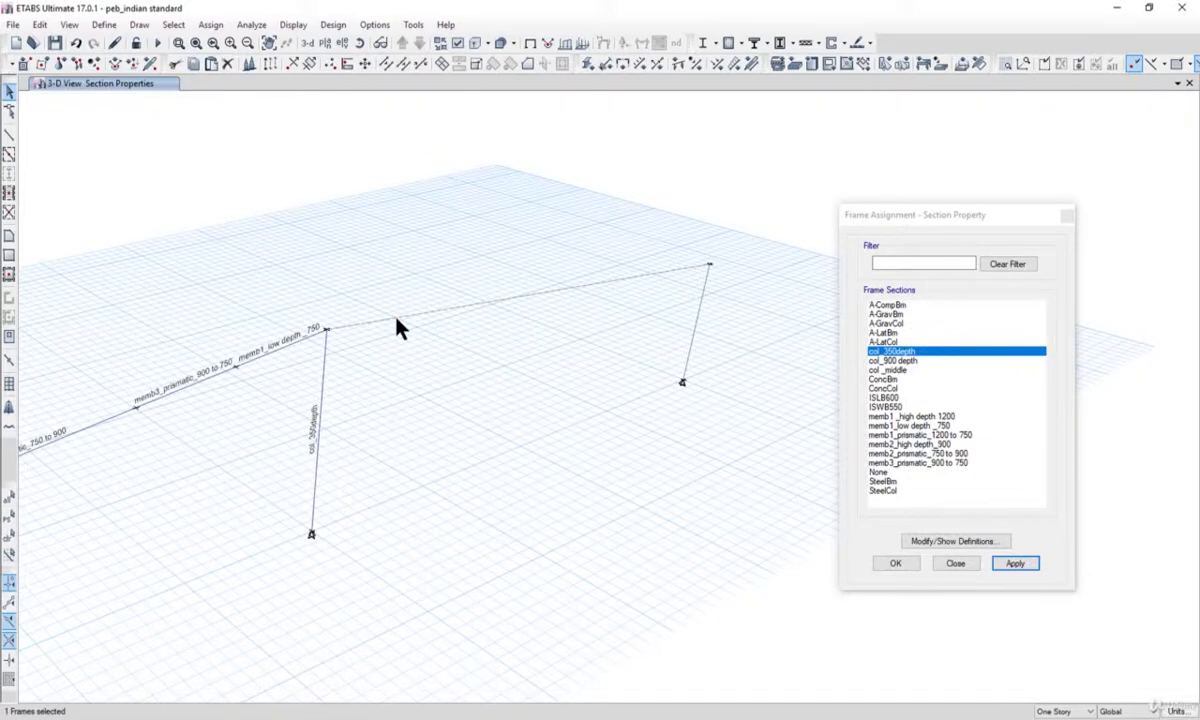
- Check the assignments of the undivided rafter between the middle and far columns, and open the Divide Frames settings for it
right_click(461, 320)
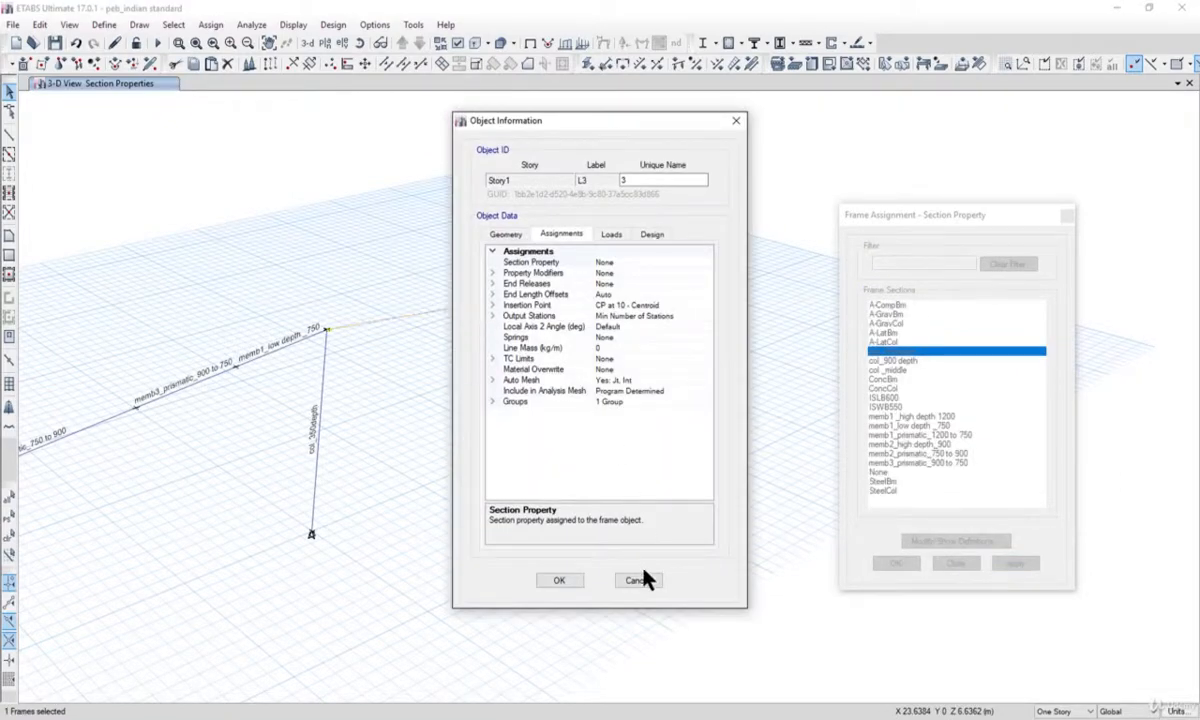
key(Escape)
click(40, 24)
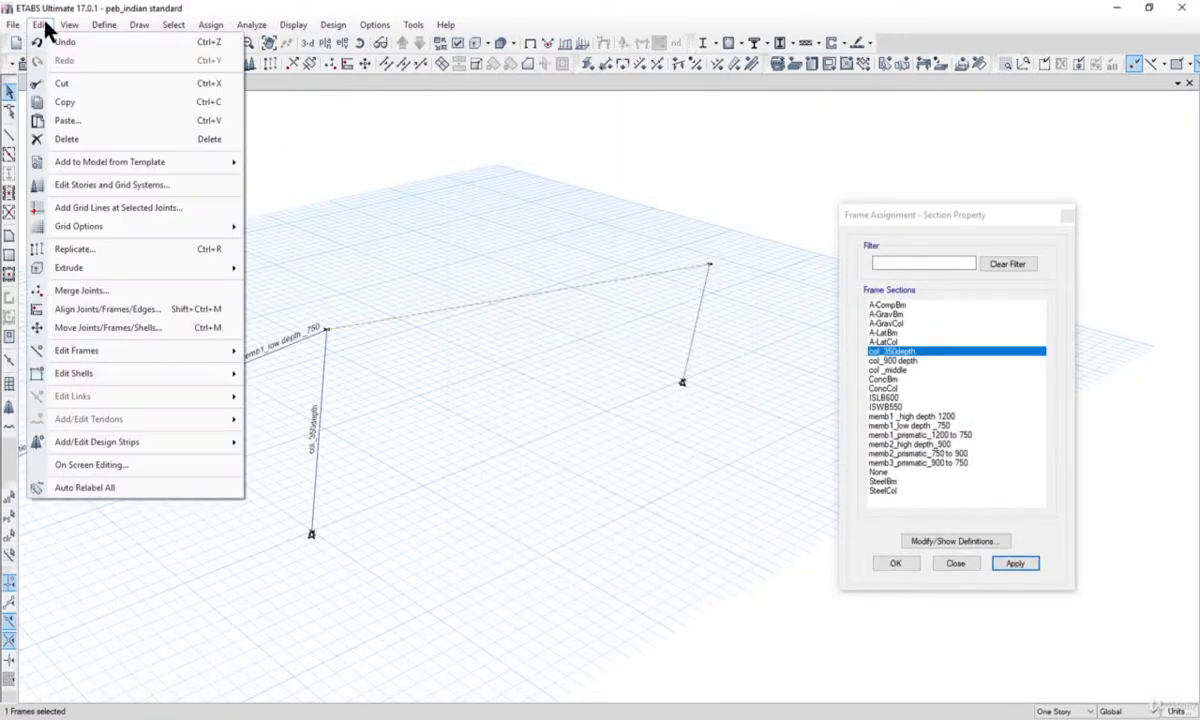
mouse_move(111, 352)
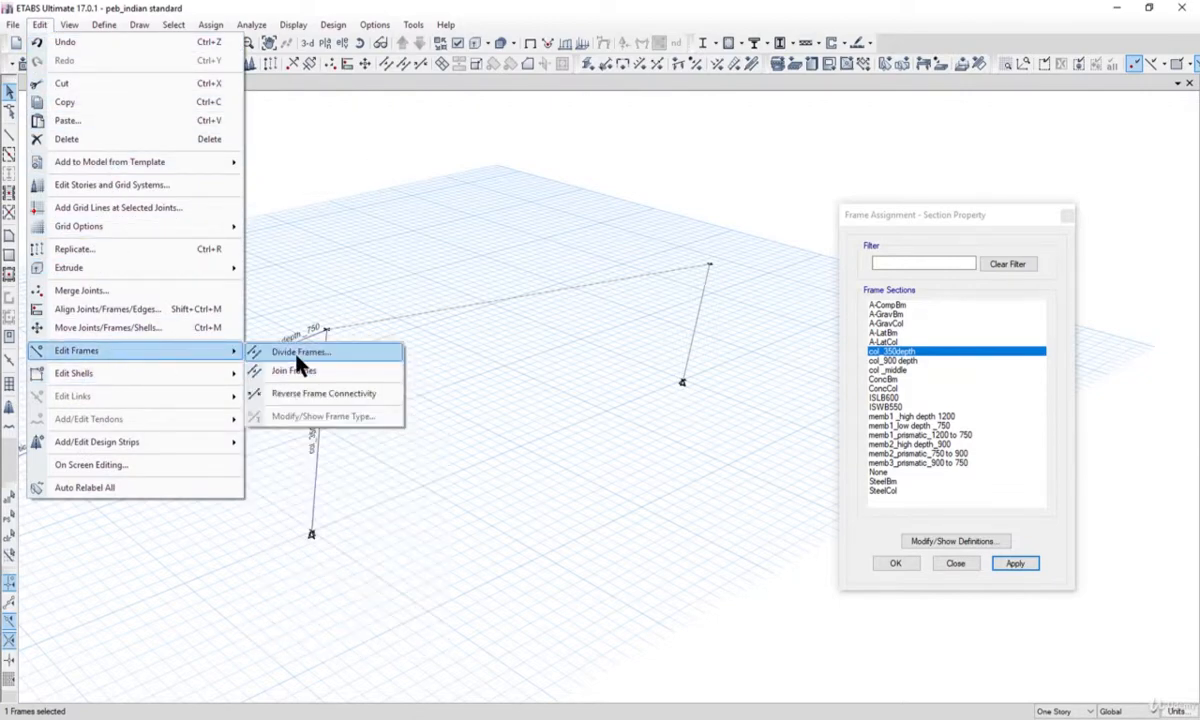
click(296, 355)
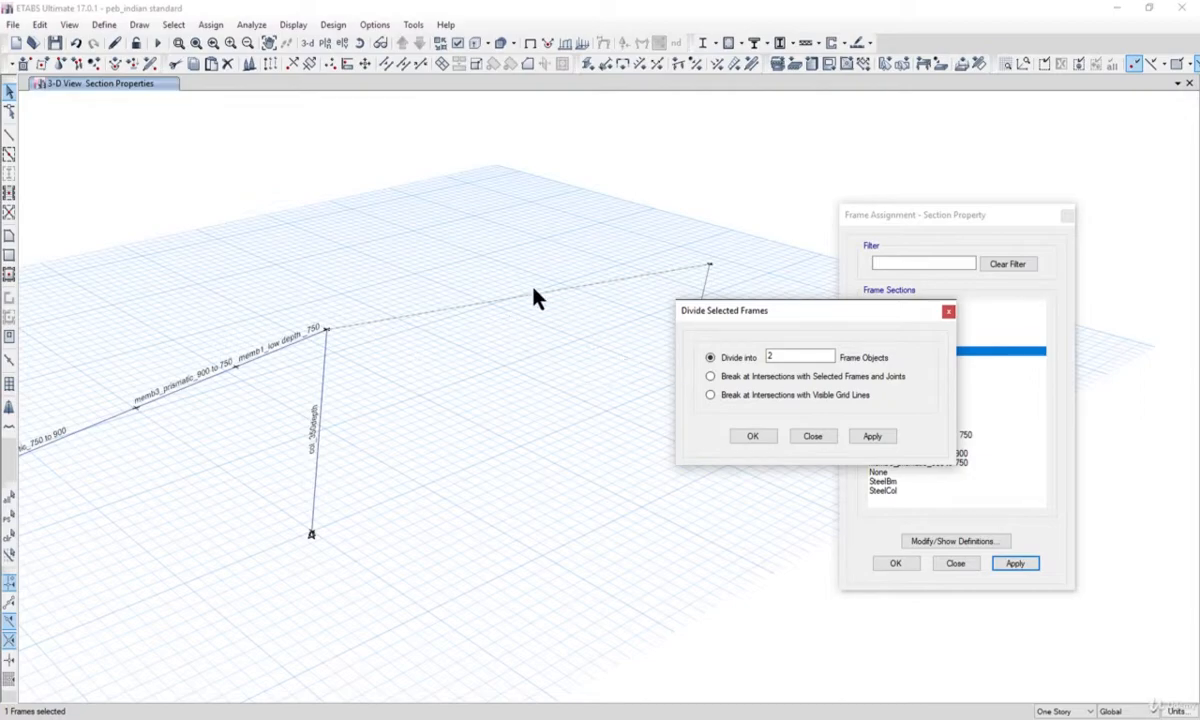